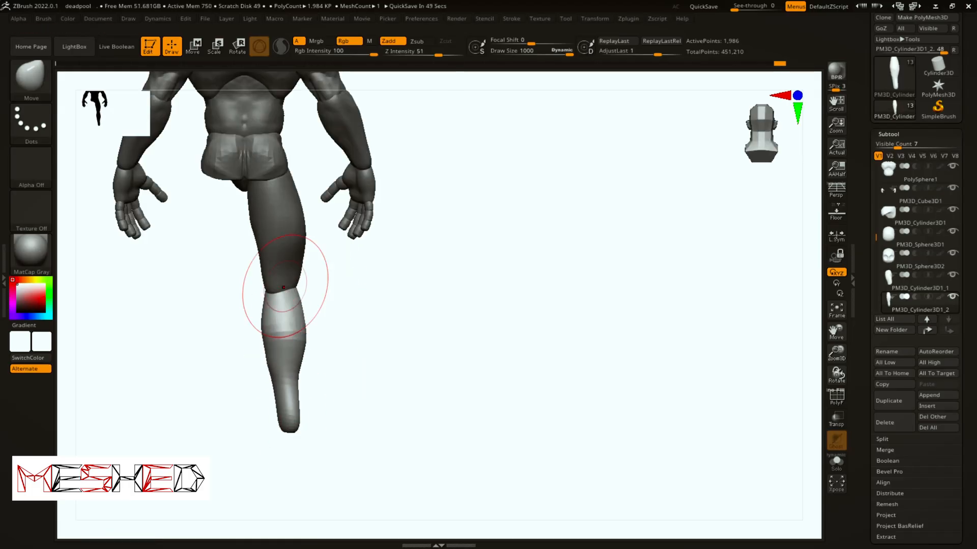
Step: Position the knee sphere and sculpt the lower leg's calf and shin below it
left_click(298, 218, "alt")
key("w")
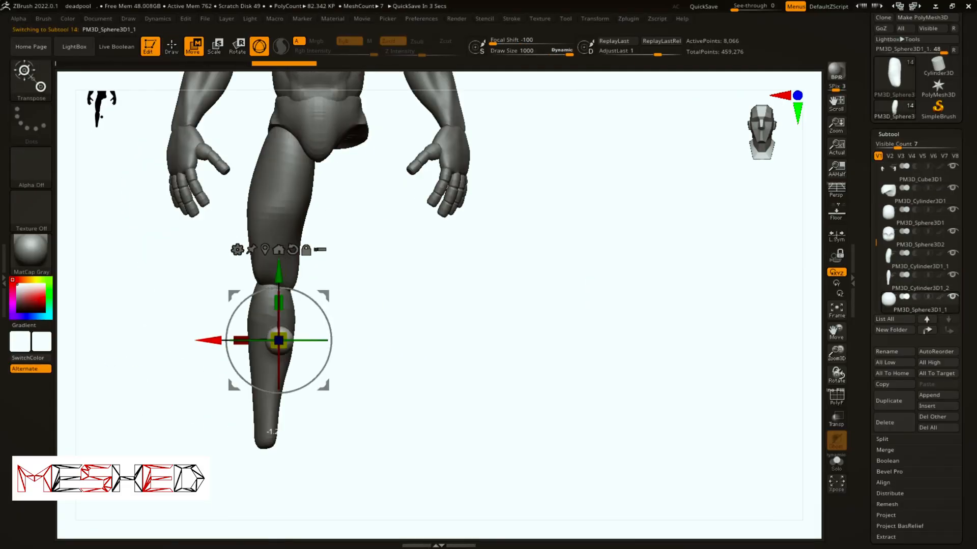
key("q")
key("b")
key("c")
key("b")
mouse_move(509, 305)
left_mouse_down()
mouse_move(610, 305)
mouse_move(559, 305)
left_mouse_up()
left_click(377, 273, "alt")
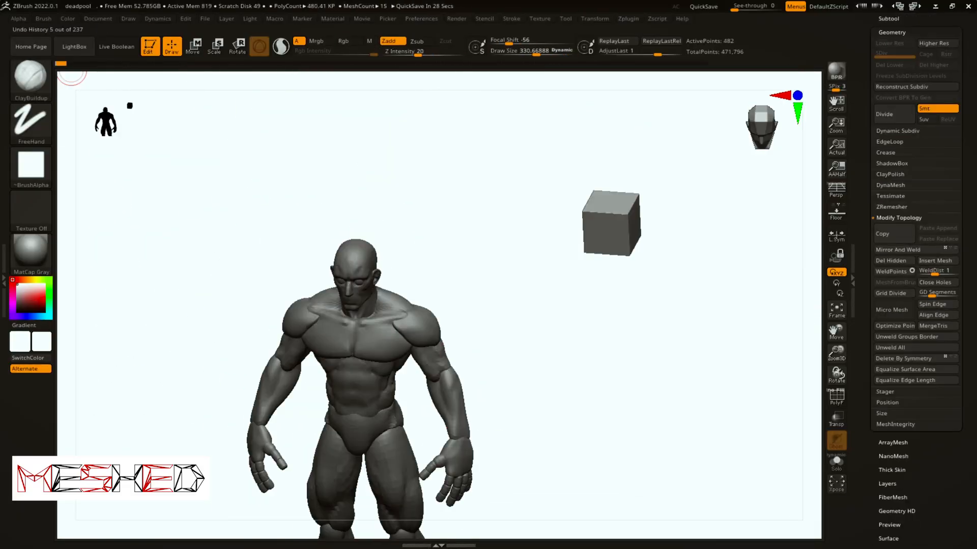
mouse_move(661, 305)
left_mouse_down()
mouse_move(661, 204)
mouse_move(662, 330)
left_mouse_up()
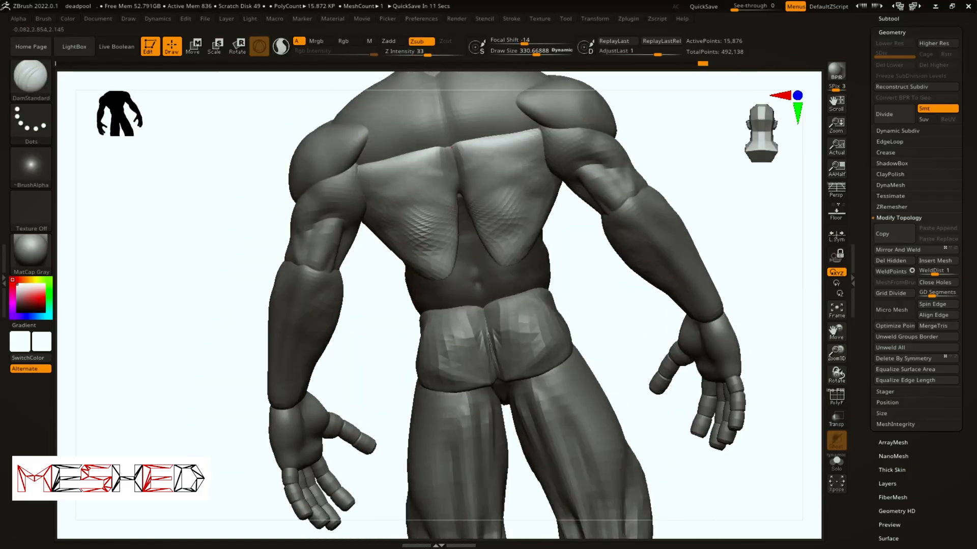
key("super")
key("Escape")
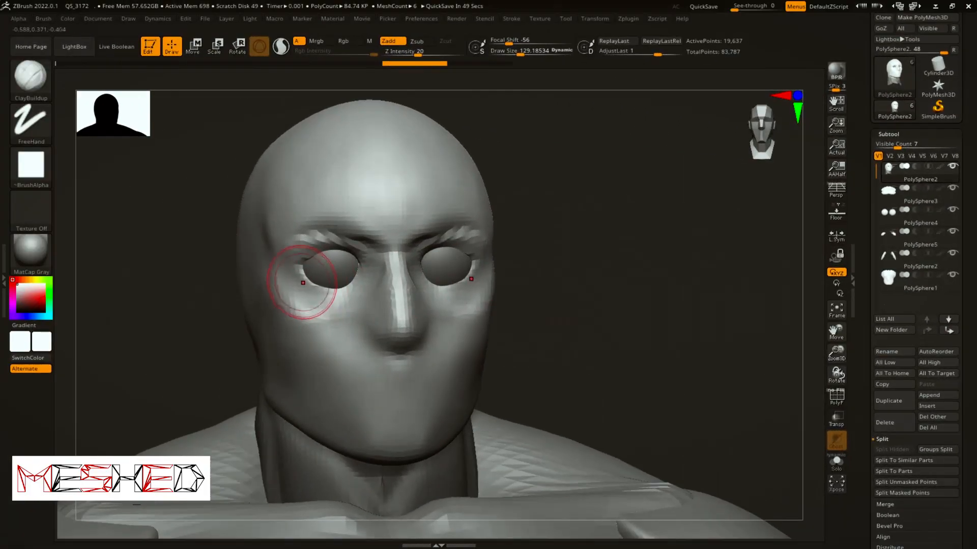
Step: Build up the cheek area around the eye sockets with ClayBuildup, and remesh the head with DynaMesh at resolution 104
left_click_drag(306, 277, 306, 258)
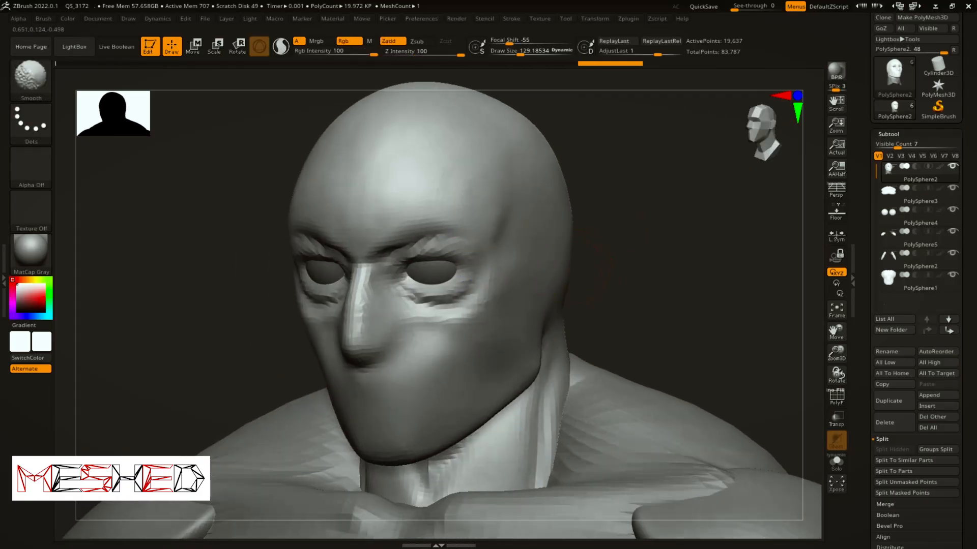
left_click(888, 134)
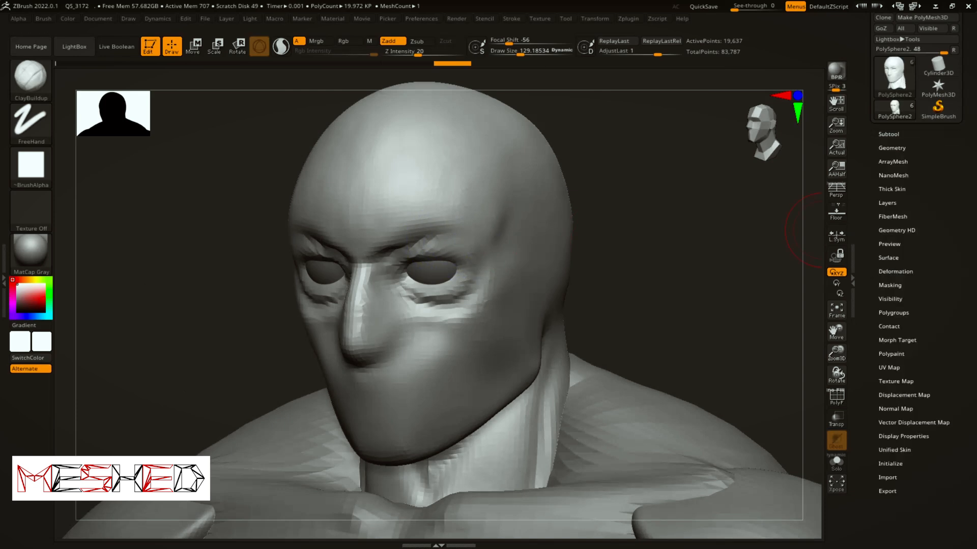
left_click(892, 148)
left_click(890, 300)
left_click(890, 317)
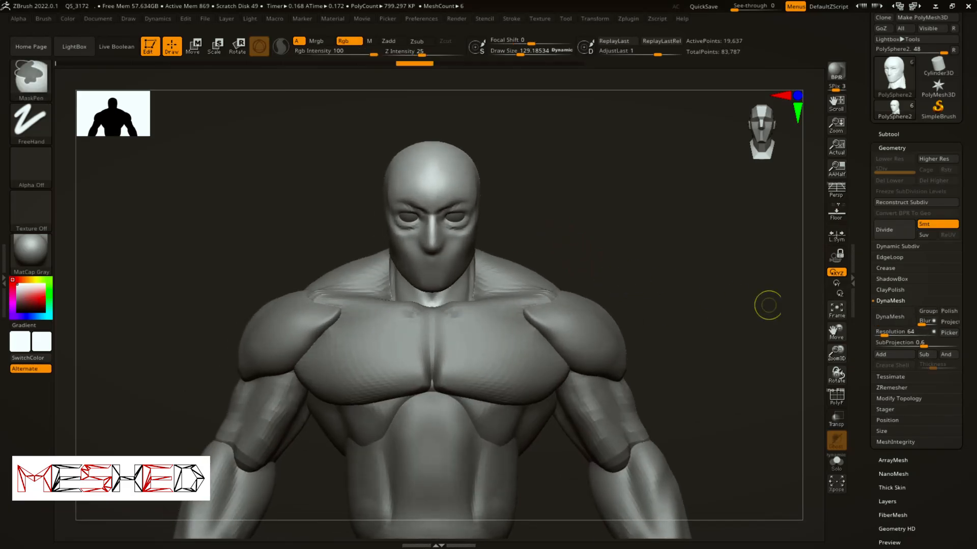
left_click(894, 316)
left_click_drag(600, 267, 677, 272)
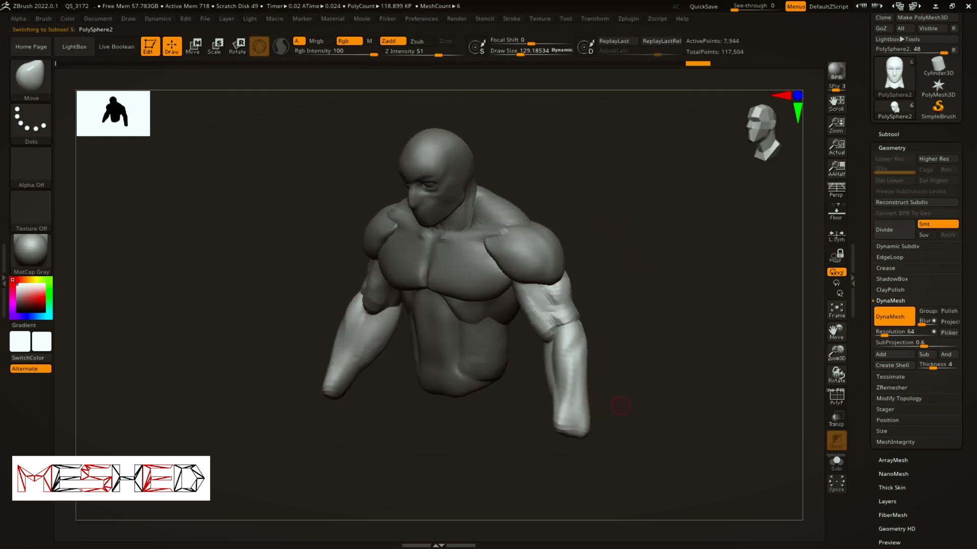
Step: Append a Cube3D to the figure's subtools and make it the active subtool
left_click_drag(814, 331, 807, 279)
left_click(888, 134)
left_click(937, 341)
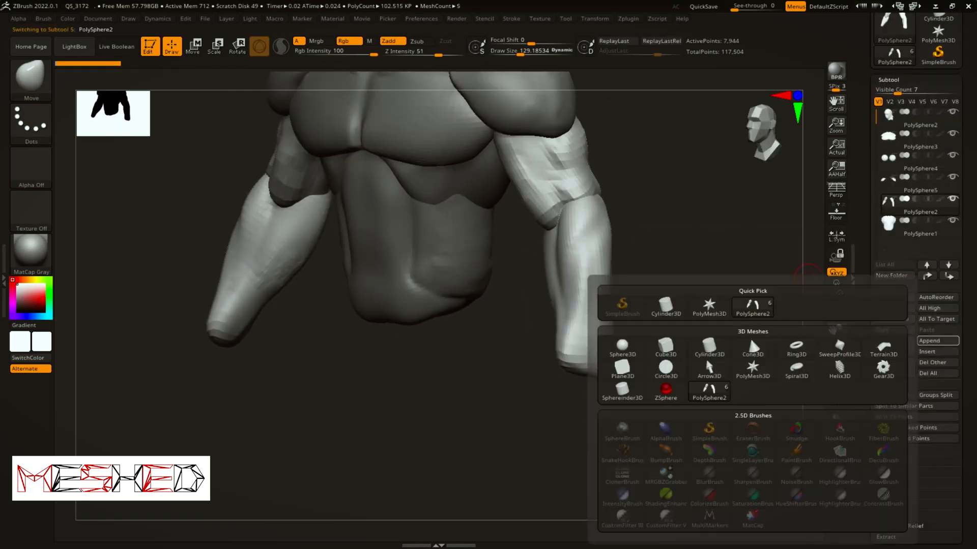
left_click(665, 348)
left_click_drag(730, 276, 732, 224, "alt")
left_click(896, 249)
Step: Move, scale and rotate the new cube into a flat palm block above the figure's head
left_click_drag(676, 153, 667, 328, "alt")
left_click_drag(635, 285, 575, 275, "shift")
left_click_drag(549, 219, 549, 381, "alt")
key("r")
left_click_drag(416, 226, 417, 194)
left_click_drag(549, 203, 545, 371)
left_click_drag(330, 305, 498, 428, "ctrl")
left_click(497, 428, "ctrl")
left_click_drag(455, 349, 492, 387, "alt")
left_click_drag(402, 298, 403, 301, "alt")
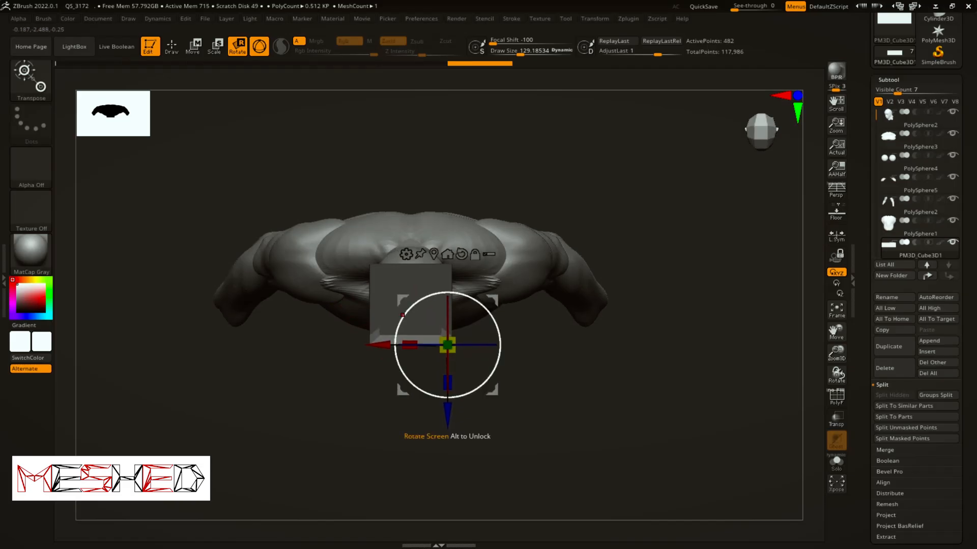
left_click_drag(534, 356, 547, 369, "ctrl")
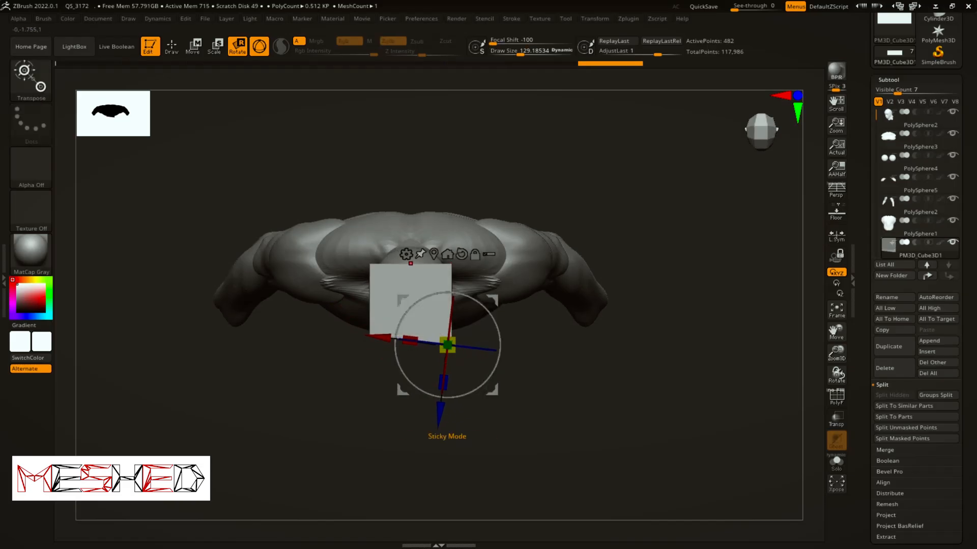
Step: Isolate the cube and place its unlocked transform gizmo at one of the block's corners
left_click_drag(334, 176, 458, 279, "ctrl")
left_click(489, 253, "ctrl")
left_click(476, 250, "alt")
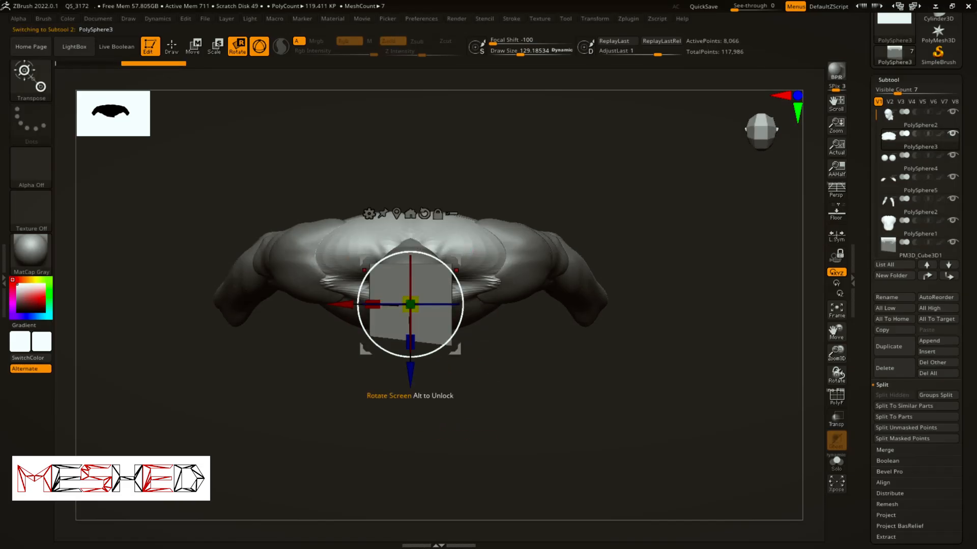
left_click(440, 277, "alt")
key("alt+s")
left_click(451, 265, "alt")
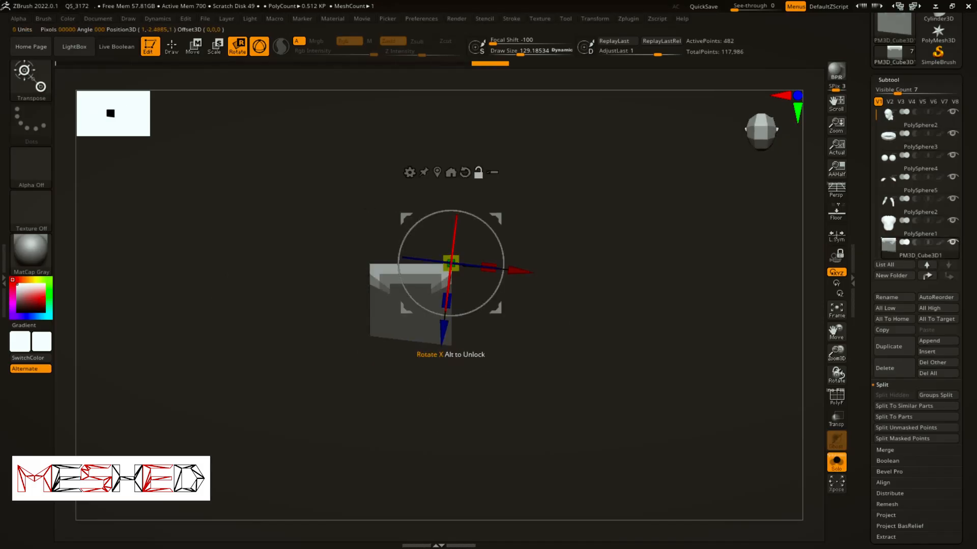
left_click_drag(501, 283, 503, 273)
mouse_move(533, 313)
left_mouse_down("ctrl")
mouse_move(544, 325)
mouse_move(507, 307)
left_mouse_up("ctrl")
Step: Duplicate the cube subtool and activate the Move gizmo on the copy
key("b")
key("c")
key("b")
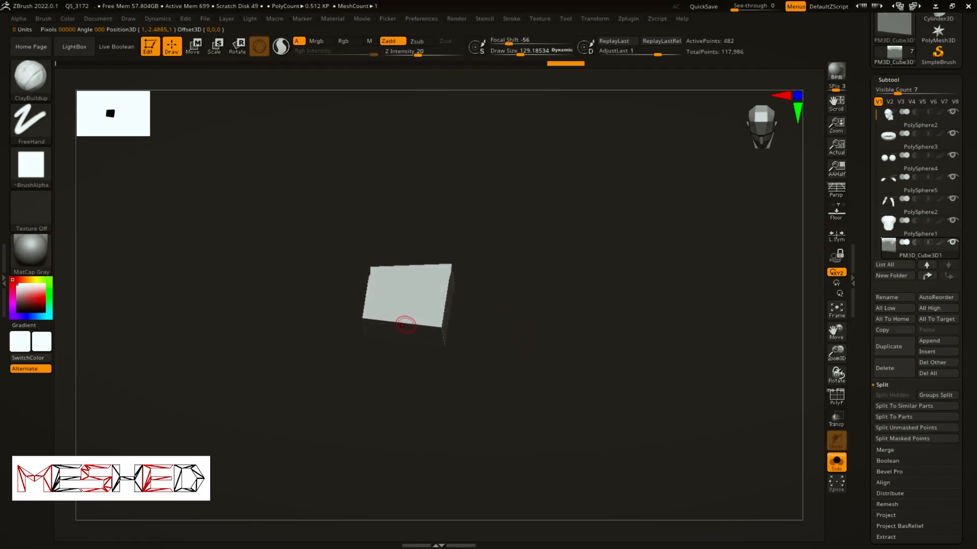
key("ctrl")
key("ctrl")
key("ctrl")
key("ctrl+shift+d")
key("w")
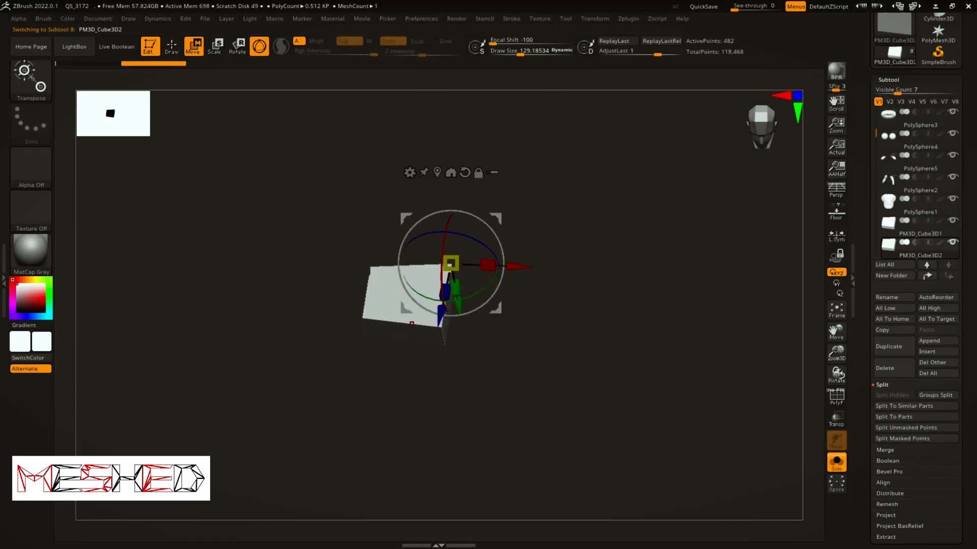
Step: Move and rotate the duplicated block so it overlaps the first at an angle, and show the whole figure again
left_click_drag(519, 266, 447, 263, "alt")
left_click_drag(370, 311, 359, 333, "alt")
left_click(836, 462)
left_click_drag(712, 376, 712, 452)
left_click_drag(405, 315, 426, 289)
left_click_drag(514, 397, 506, 280)
Step: Merge the two blocks into one subtool and remesh the result with DynaMesh at resolution 128
left_click(885, 450)
left_click(892, 406)
left_click(784, 434)
left_click(891, 523)
left_click(893, 232)
Step: Lower the DynaMesh resolution to 72 and remesh the merged palm block
key("q")
left_click_drag(549, 254, 550, 280)
key("shift")
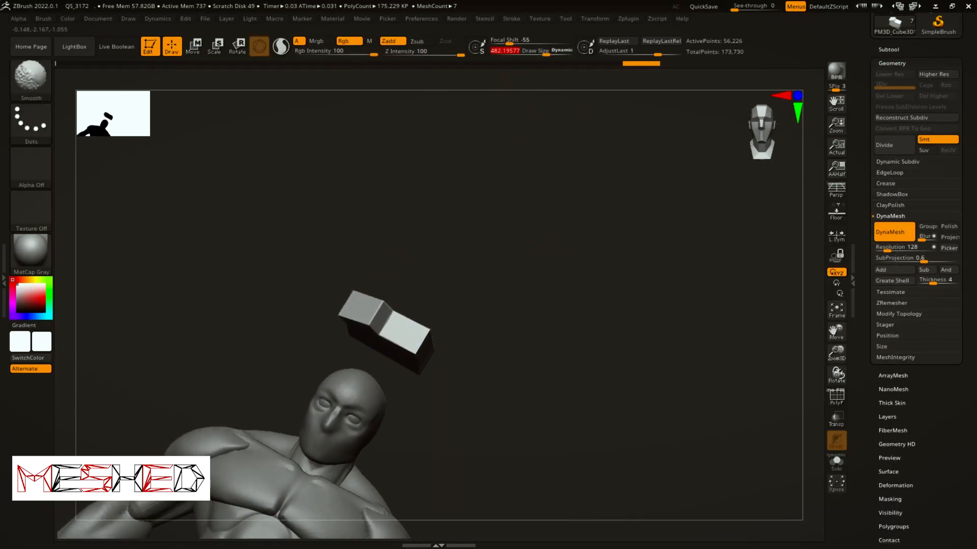
left_click_drag(887, 249, 884, 249)
left_click_drag(564, 316, 590, 346, "ctrl")
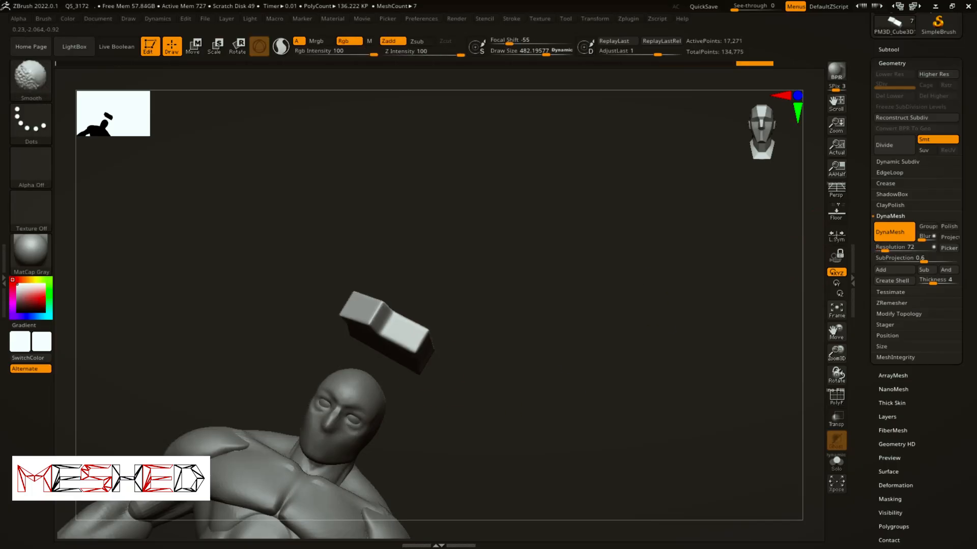
Step: Smooth the palm block's edges from several sides and remesh it
left_click_drag(474, 313, 399, 311)
left_click_drag(488, 285, 509, 356)
left_click_drag(440, 265, 458, 267, "shift")
left_click_drag(529, 331, 453, 339)
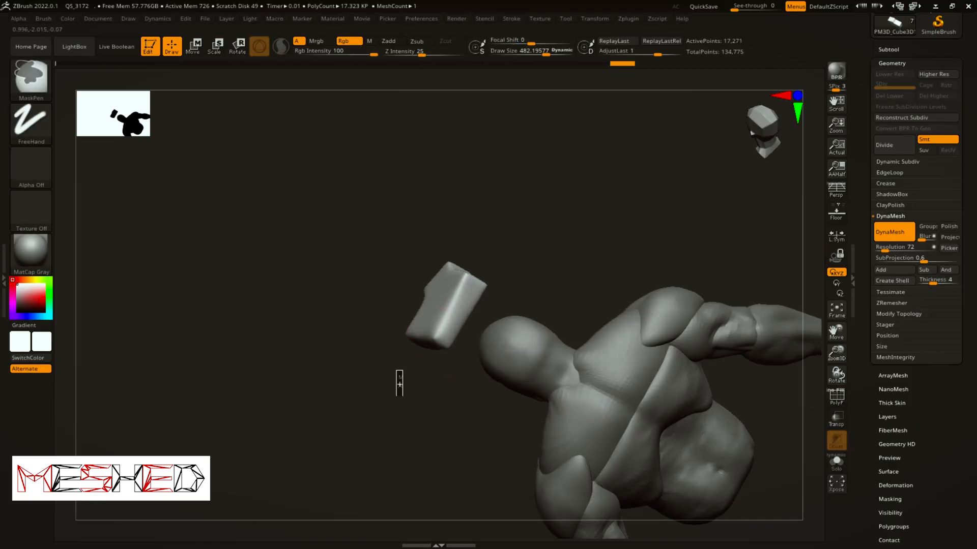
left_click_drag(398, 382, 447, 327)
left_click_drag(331, 299, 407, 264)
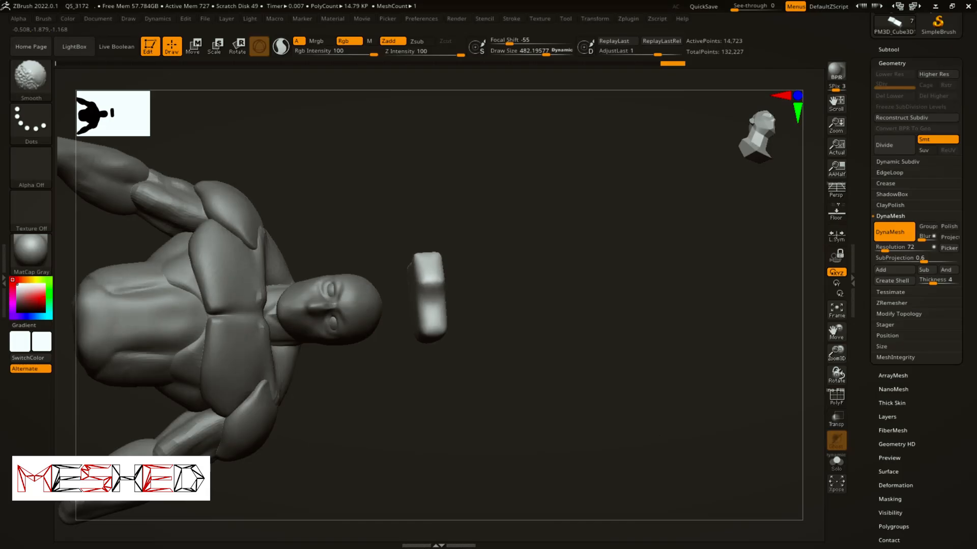
mouse_move(519, 340)
left_mouse_down()
mouse_move(448, 325)
mouse_move(461, 275)
left_mouse_up()
left_click_drag(483, 229, 507, 254, "ctrl")
Step: Insert a Cylinder Inner primitive from the IMM Primitives brush at the front edge of the palm
key("b")
key("i")
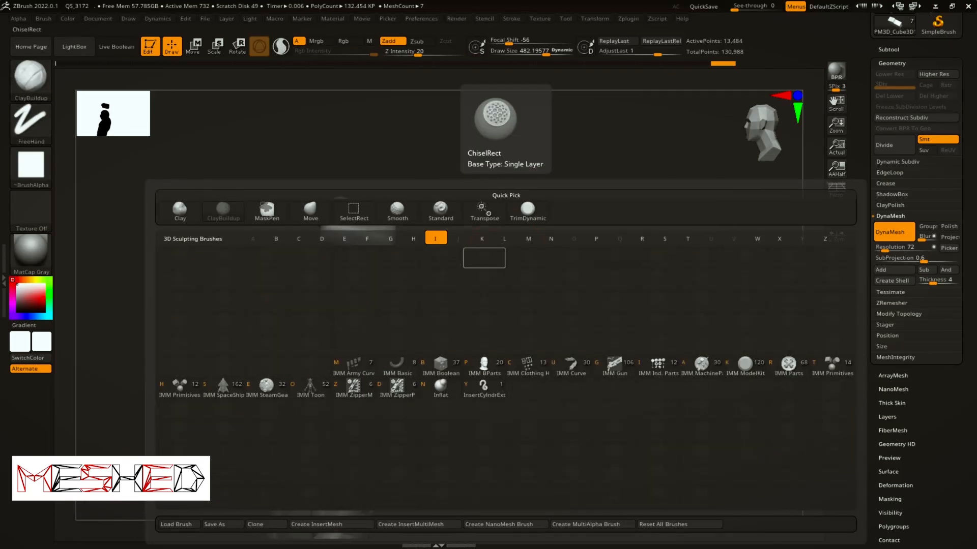
key("t")
left_click(108, 74)
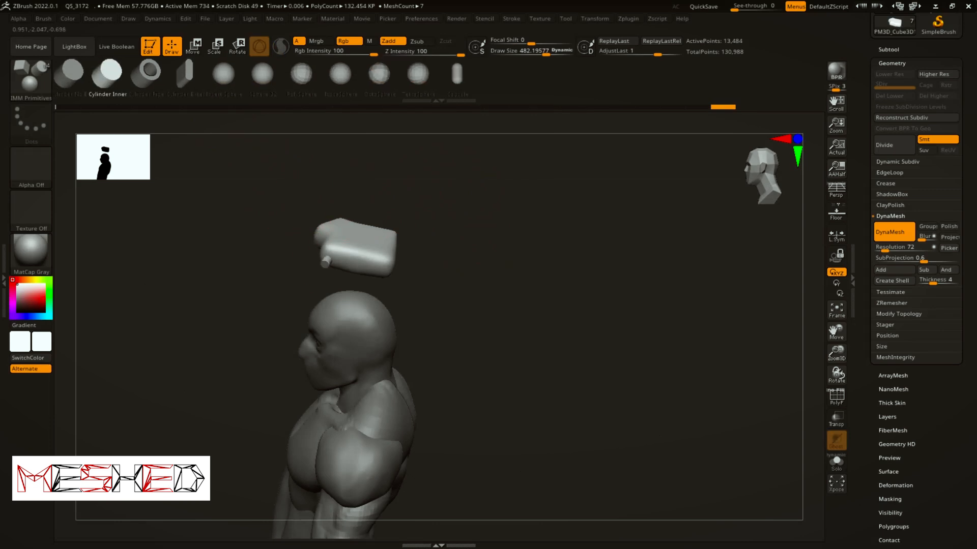
left_click_drag(337, 263, 340, 266)
left_click_drag(423, 235, 430, 331)
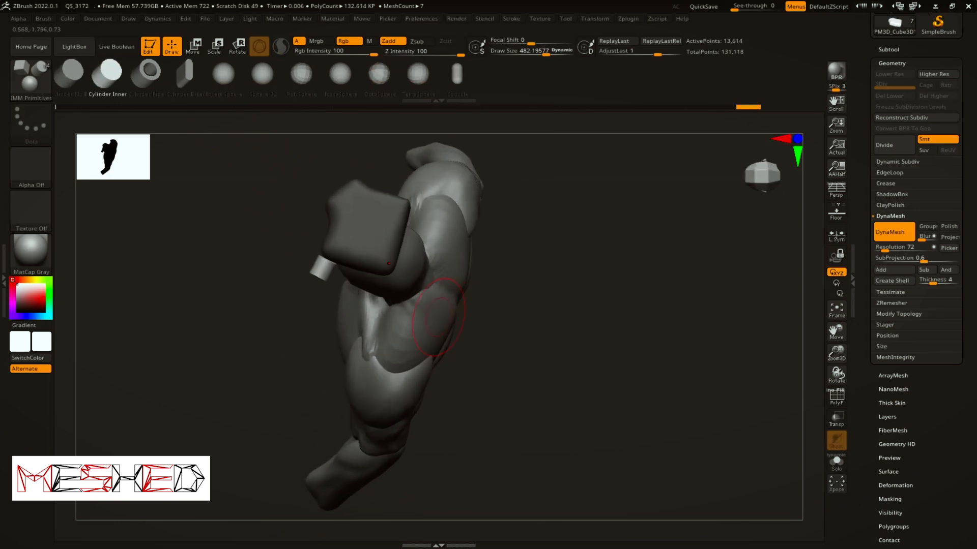
Step: Split the masked palm from the inserted cylinder so they become separate subtools
key("r")
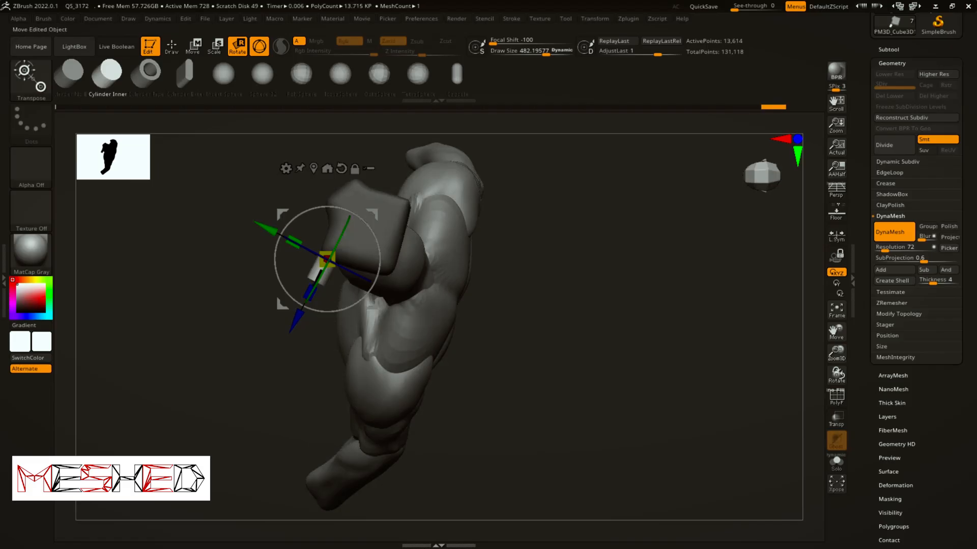
left_click(888, 50)
left_click(882, 354)
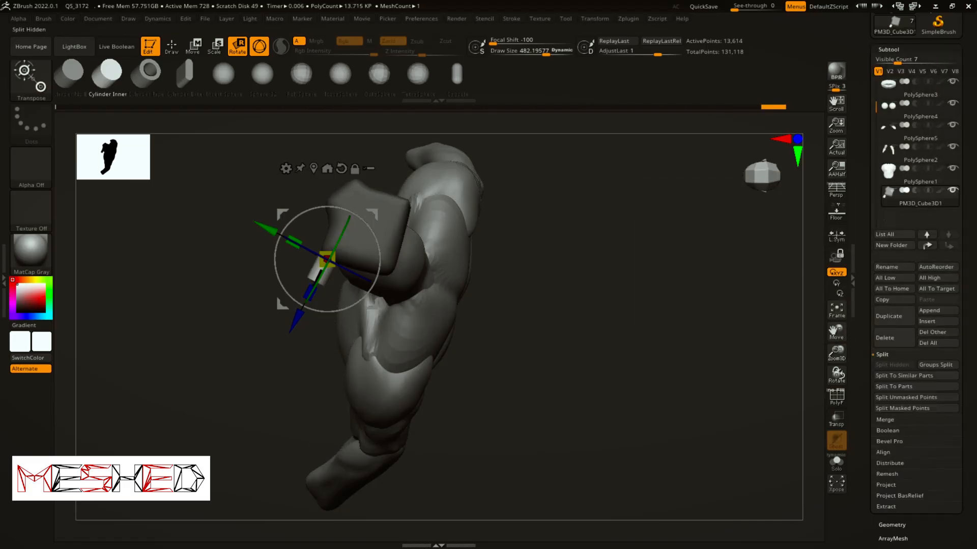
left_click(903, 409)
Step: Resize the finger cylinder and place duplicates of it end to end as finger segments
left_click_drag(296, 321, 438, 447)
left_click_drag(353, 351, 351, 348)
left_click(266, 263, "alt")
left_click_drag(266, 263, 255, 251)
left_click(299, 297, "alt")
left_click_drag(308, 306, 293, 291)
left_click(336, 331, "alt")
left_click_drag(350, 348, 282, 326)
Step: Adjust the size and alignment of the middle and end segments along the finger's bend
left_click(258, 239, "alt")
left_click(262, 236, "alt")
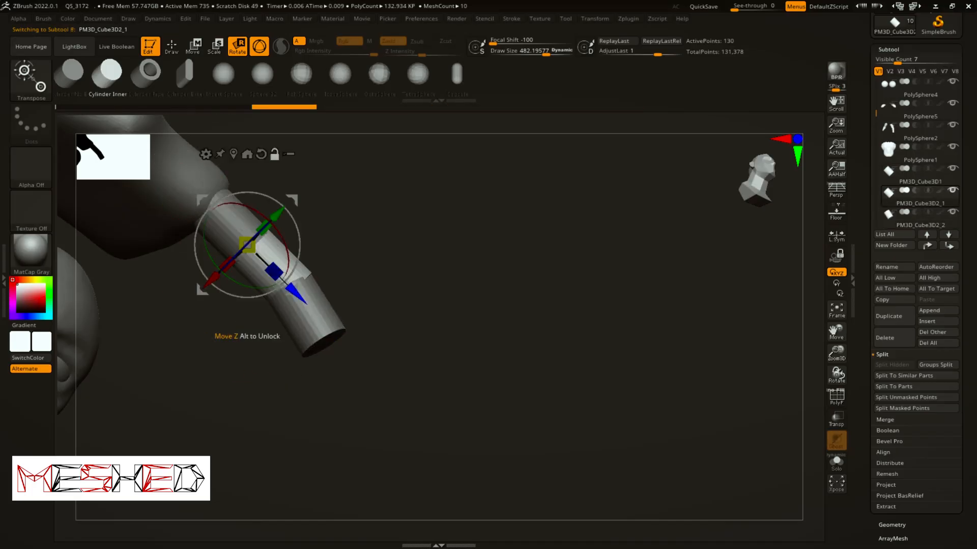
left_click(307, 317, "alt")
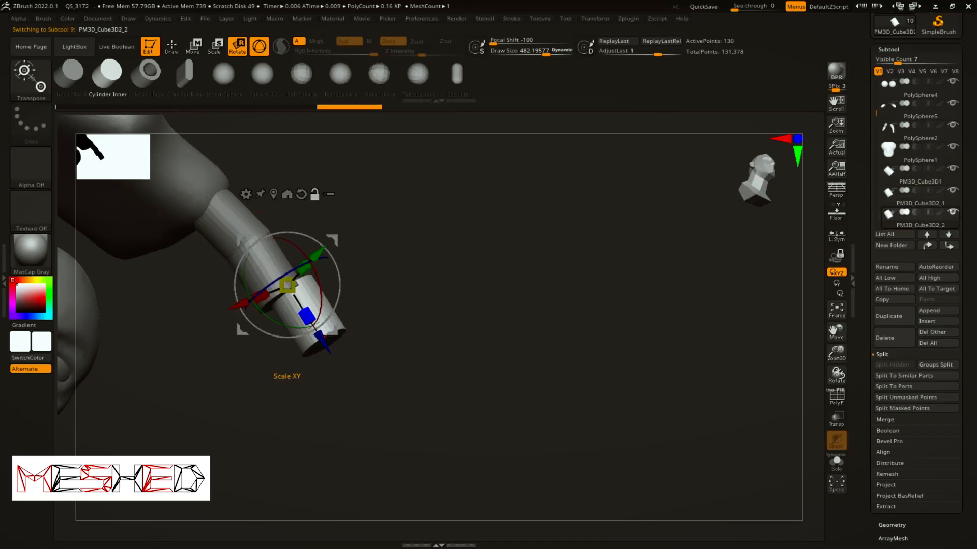
left_click_drag(297, 333, 304, 330)
left_click_drag(508, 357, 307, 356)
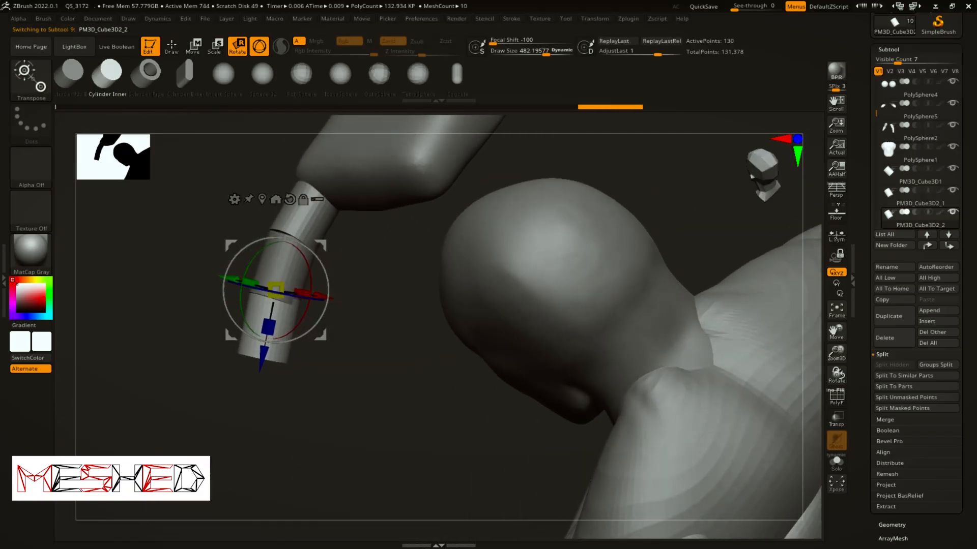
Step: Subdivide each of the three finger segments once to round their edges
key("q")
left_click(286, 265, "alt")
key("w")
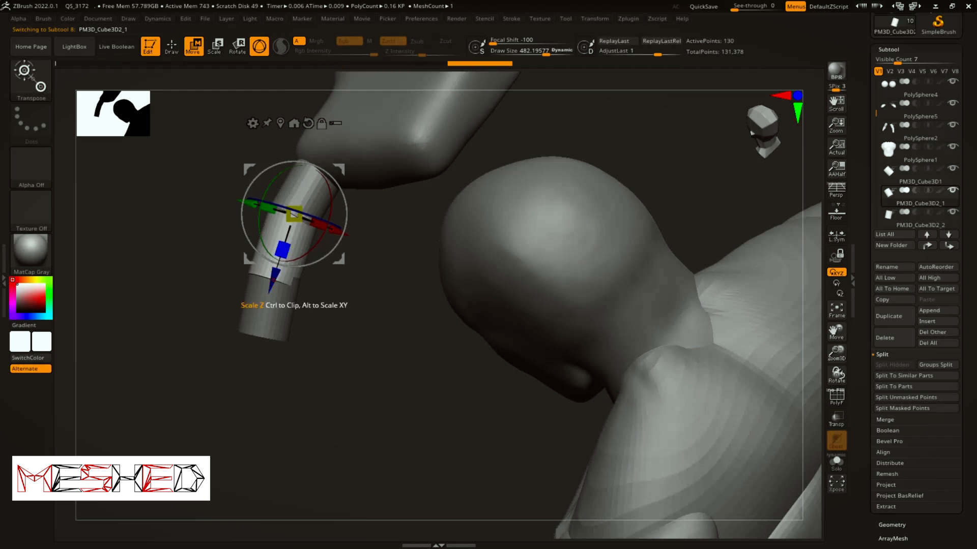
key("ctrl+d")
key("q")
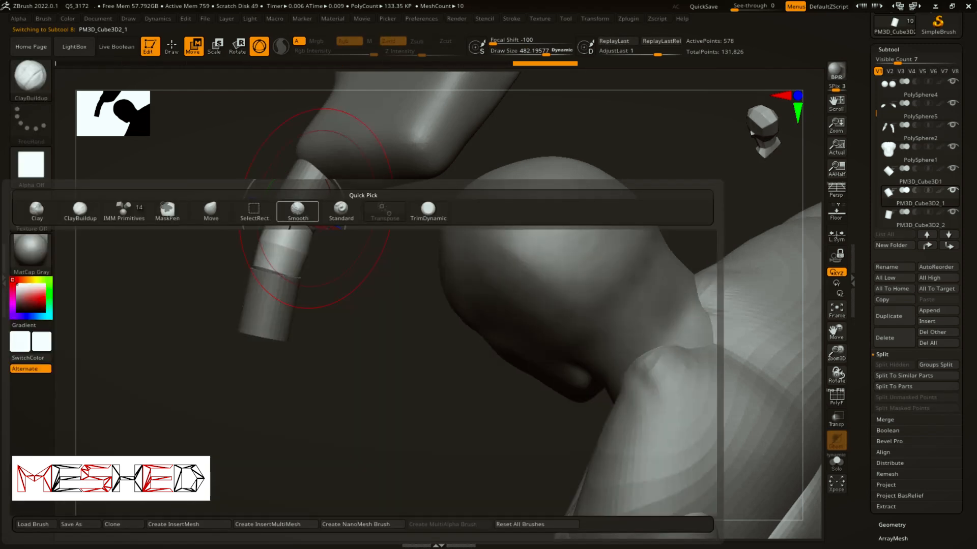
left_click(301, 211, "alt")
key("ctrl+d")
left_click(283, 301, "alt")
key("ctrl+d")
Step: Merge the three finger segments into a single subtool
left_click_drag(627, 255, 682, 306)
left_click(916, 176)
left_click(885, 420)
left_click(885, 365)
left_click(892, 376)
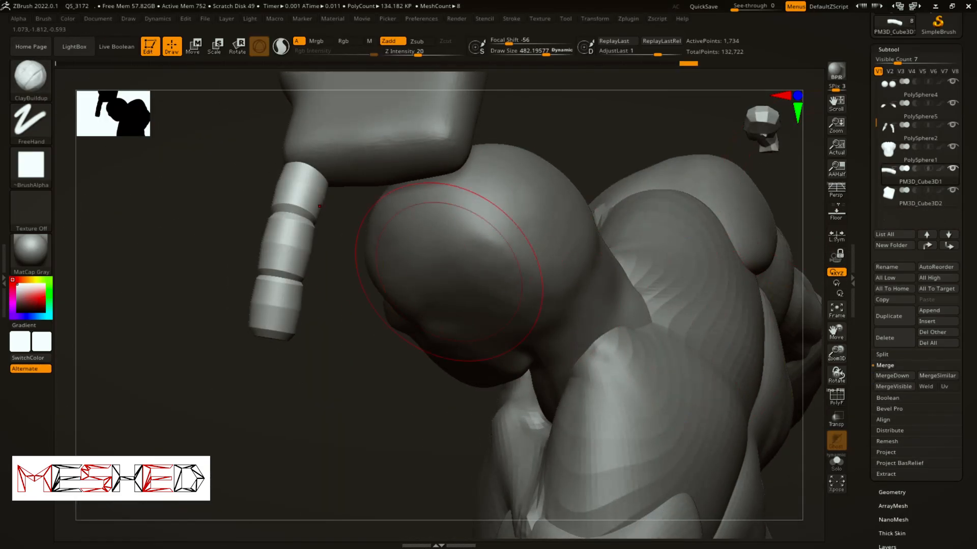
Step: Check the merged finger in isolation and position it against the palm's front edge
key("w")
left_click(836, 463)
left_click_drag(377, 315, 356, 316)
left_click(257, 363, "alt")
left_click(836, 462)
left_click_drag(636, 386, 636, 255)
left_click_drag(321, 210, 293, 204)
Step: Duplicate the finger three times and place the copies side by side along the palm's edge
key("ctrl+shift+d")
left_click_drag(231, 228, 303, 217)
key("ctrl+shift+d")
left_click_drag(303, 218, 326, 232)
left_click_drag(426, 255, 430, 251)
left_click_drag(393, 197, 450, 222)
key("ctrl+shift+d")
right_click_drag(465, 254, 498, 217)
left_click_drag(499, 239, 494, 252)
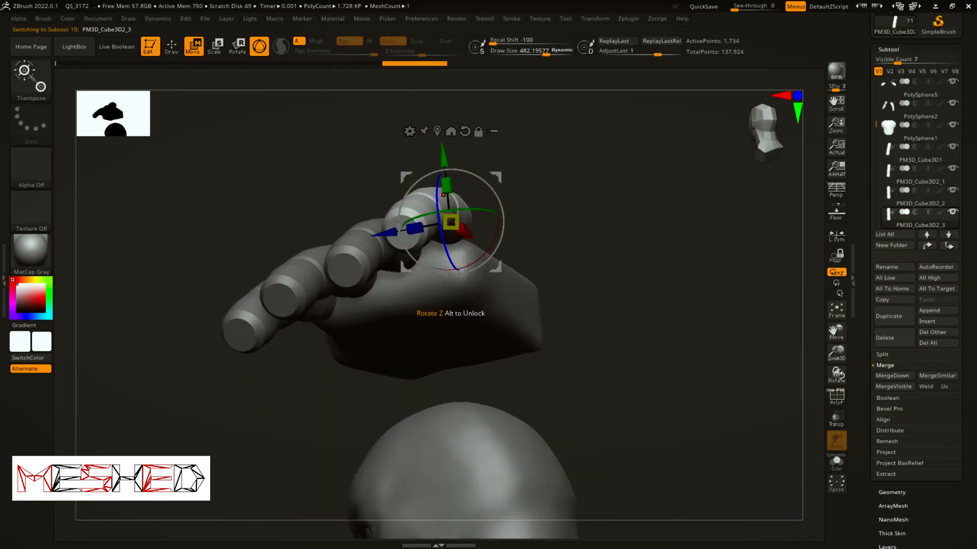
Step: Scale down the outermost finger and move and rotate it into place as the little finger
left_click_drag(444, 155, 461, 205)
right_click_drag(463, 211, 369, 237)
mouse_move(520, 274)
left_mouse_down()
mouse_move(538, 274)
mouse_move(501, 274)
left_mouse_up()
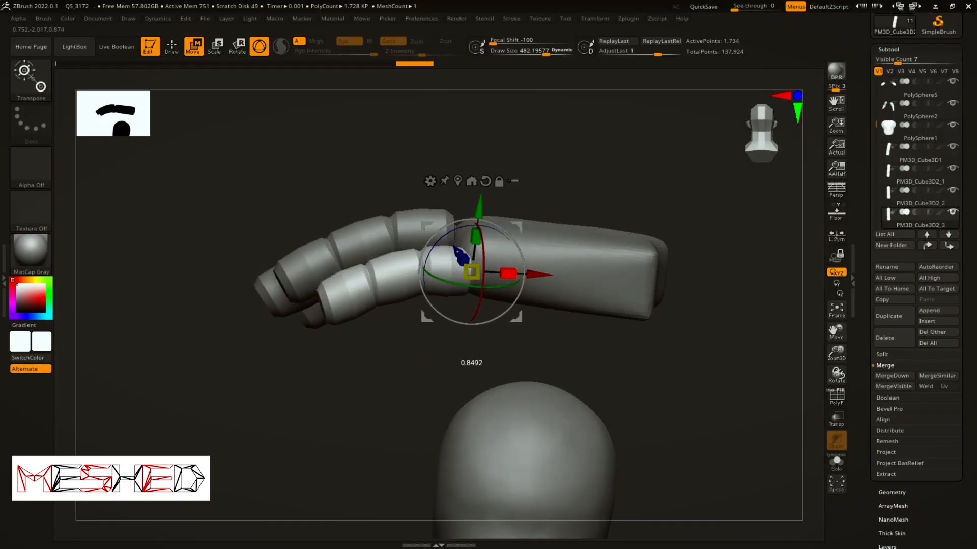
right_click_drag(501, 285, 495, 379)
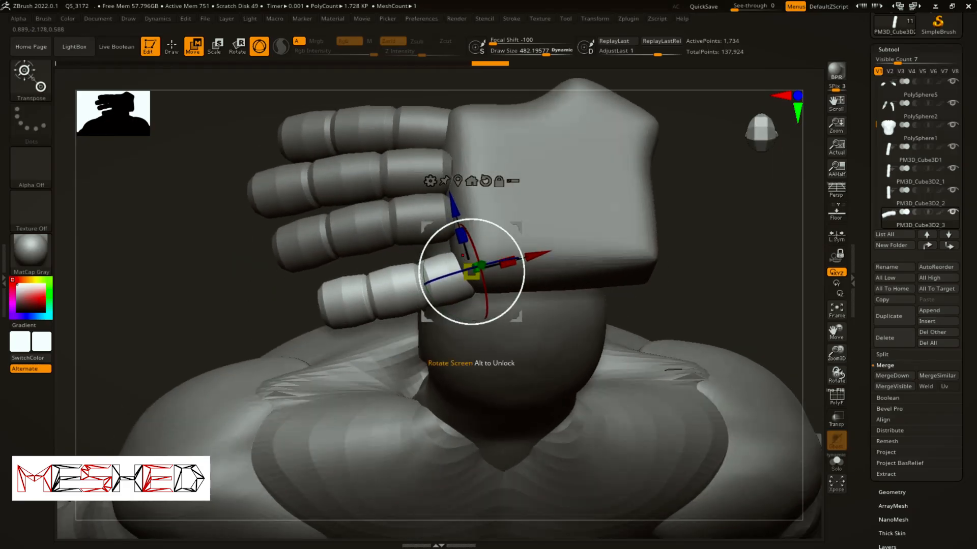
left_click_drag(439, 232, 430, 243)
Step: Select the ring finger and adjust its position beside the little finger
key("q")
key("super")
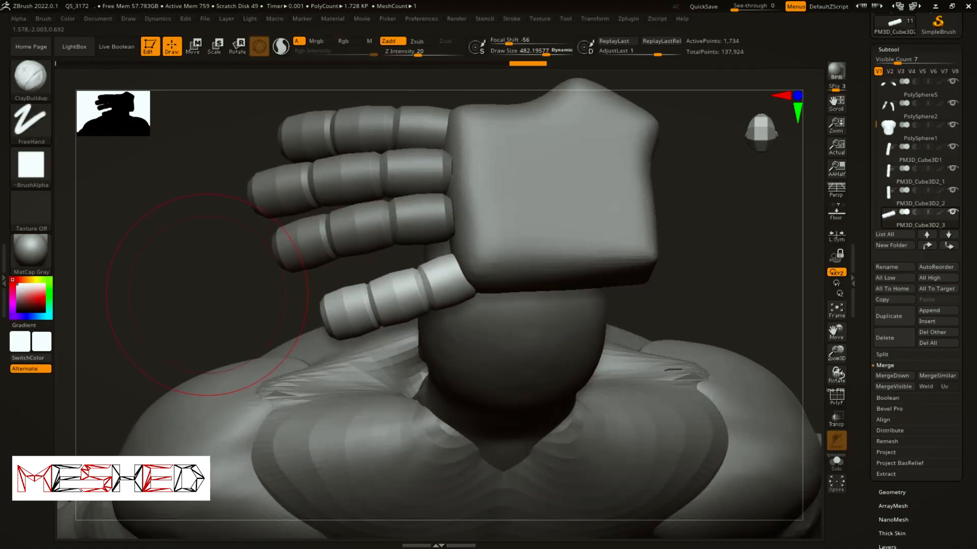
left_click(279, 252, "alt")
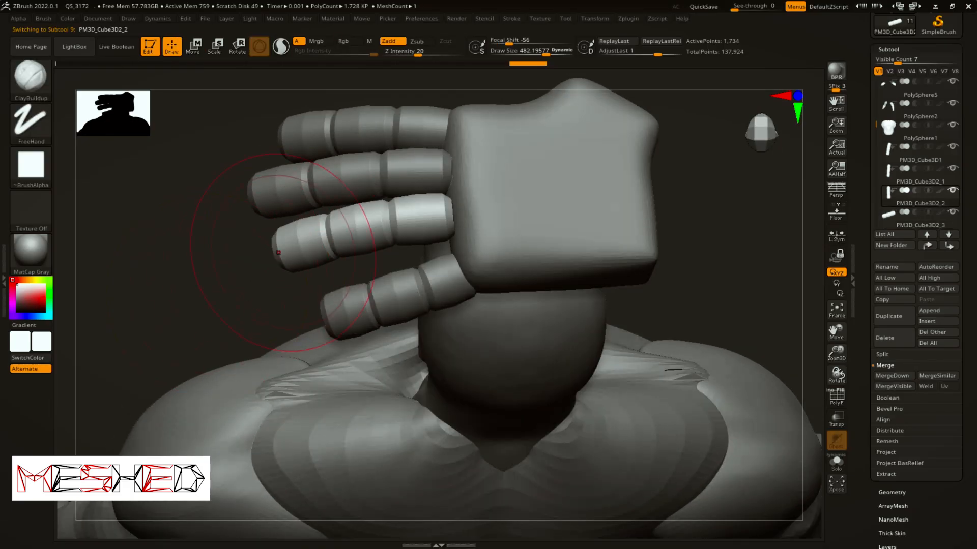
key("w")
left_click_drag(447, 160, 448, 169)
right_click_drag(447, 170, 325, 188)
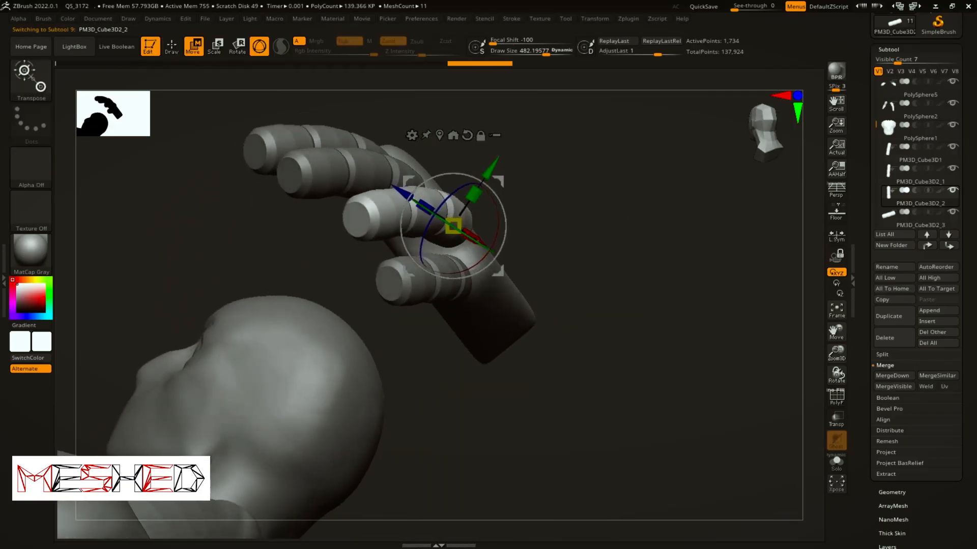
Step: Rotate and position the ring and middle fingers along the palm's edge
left_click_drag(495, 170, 482, 182)
right_click_drag(483, 183, 539, 305)
left_click(333, 285, "alt")
left_click_drag(331, 169, 338, 173)
right_click_drag(392, 163, 459, 388)
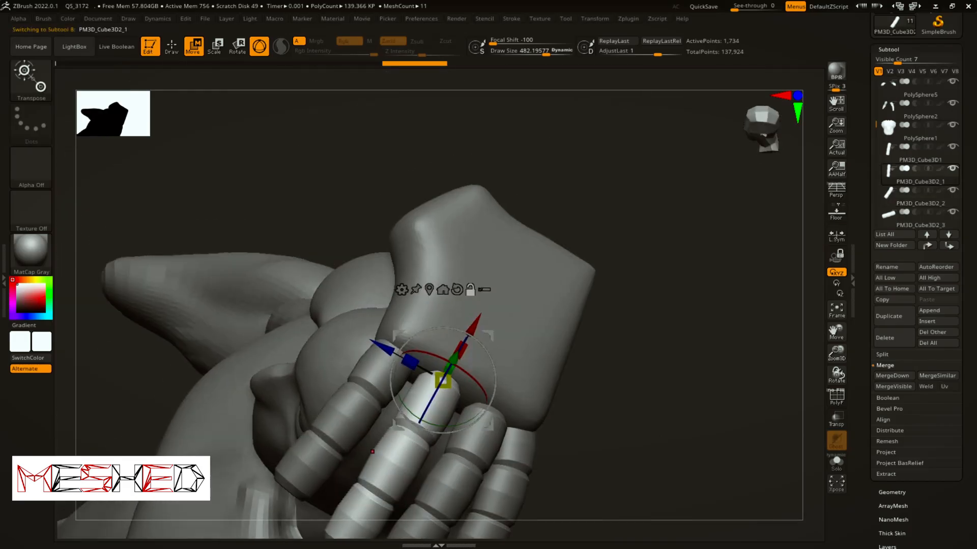
Step: Duplicate the index finger and place the copy beside the palm as the thumb
left_click(346, 432, "alt")
right_click_drag(346, 432, 224, 456)
left_click_drag(440, 296, 454, 156)
left_click_drag(464, 219, 522, 205)
left_click_drag(458, 140, 458, 161)
Step: Try to bend the thumb's tip segment and clear the mask on the thumb
left_click(315, 267, "ctrl")
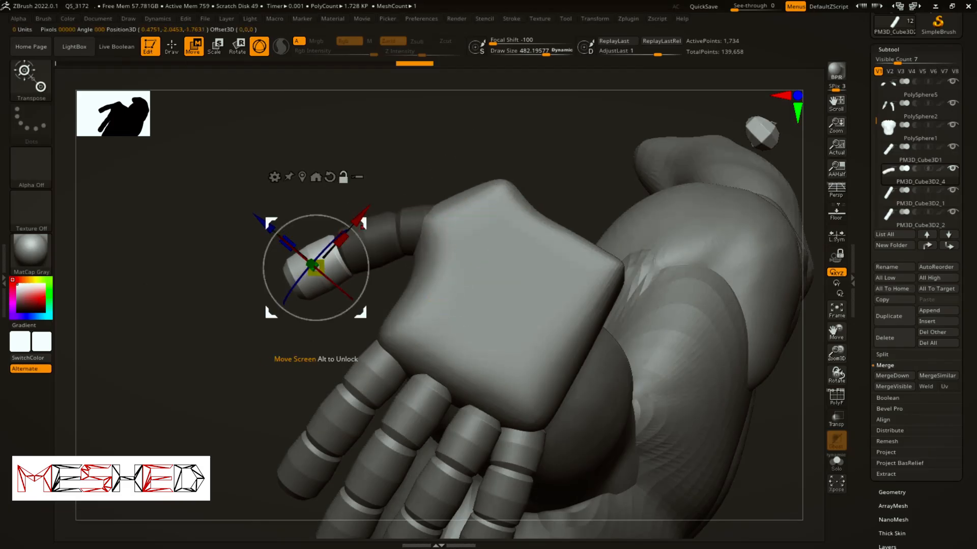
left_click_drag(362, 227, 386, 219, "alt")
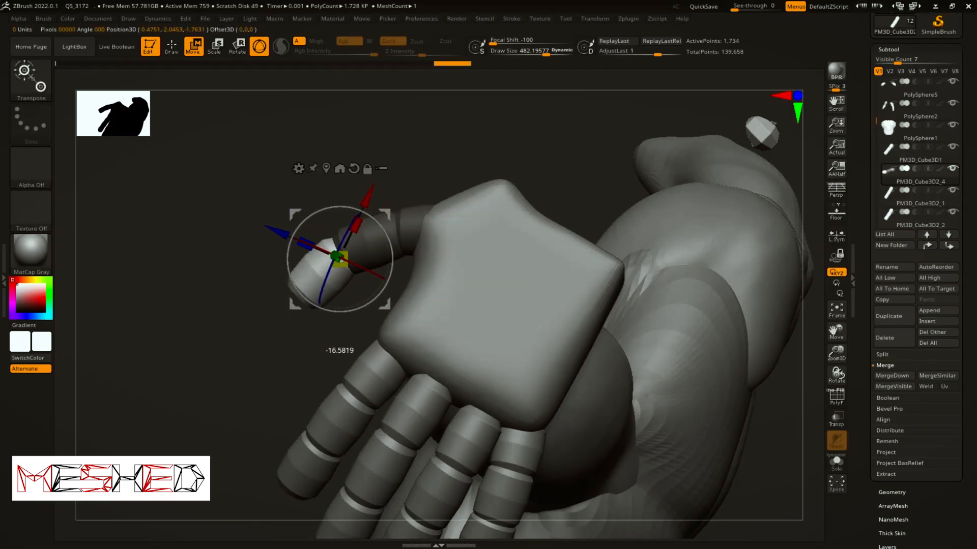
key("b")
key("t")
key("d")
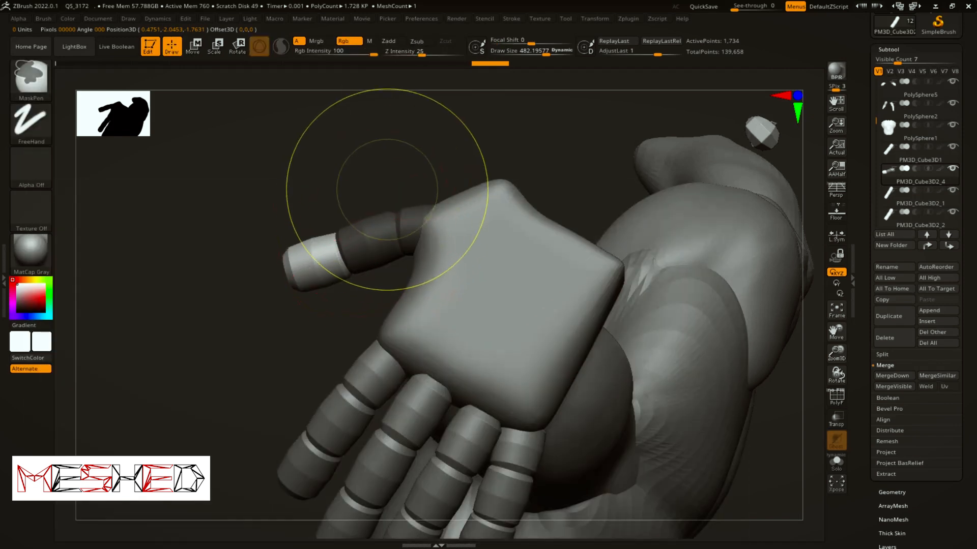
left_click_drag(386, 189, 389, 182, "ctrl")
left_click(409, 229, "ctrl+shift")
left_click(412, 218, "ctrl+shift")
left_click(367, 200, "ctrl+shift")
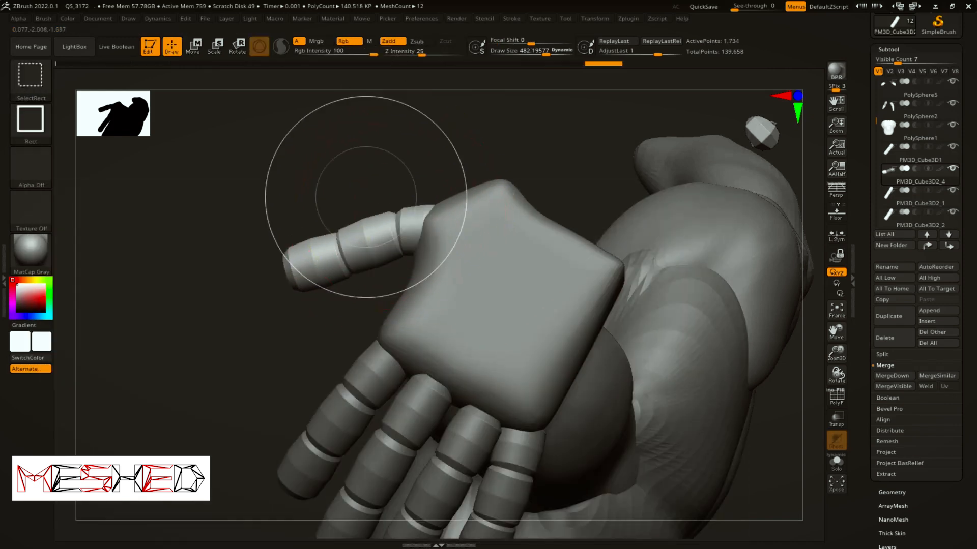
Step: Mask the thumb's two outer segments, leaving only the base segment editable
left_click_drag(866, 379, 867, 264)
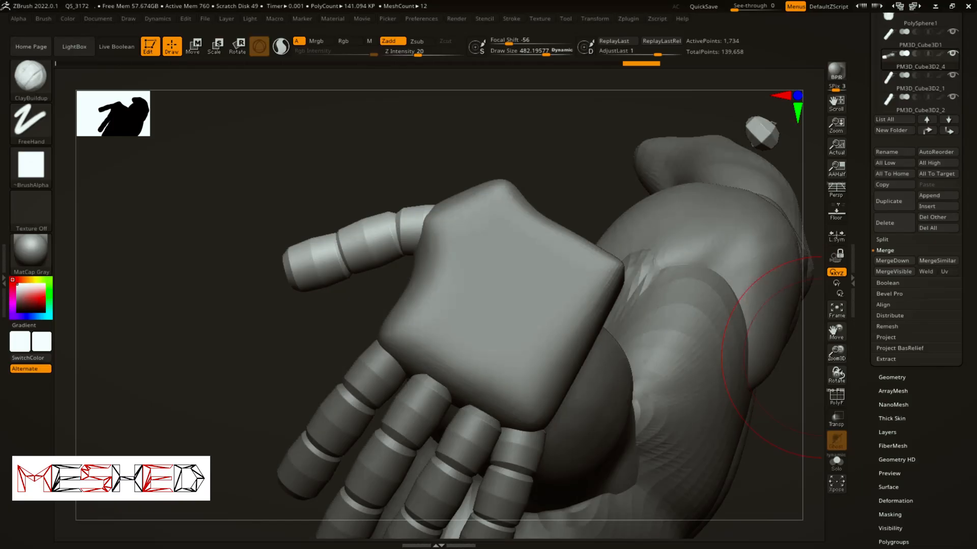
left_click(894, 542)
left_click(429, 233, "ctrl+shift")
left_click(363, 267, "ctrl")
left_click(334, 294, "ctrl+shift")
left_click(324, 316, "ctrl")
Step: Inflate the thumb's base segment by 50 and release the mask
left_click_drag(866, 422, 866, 269)
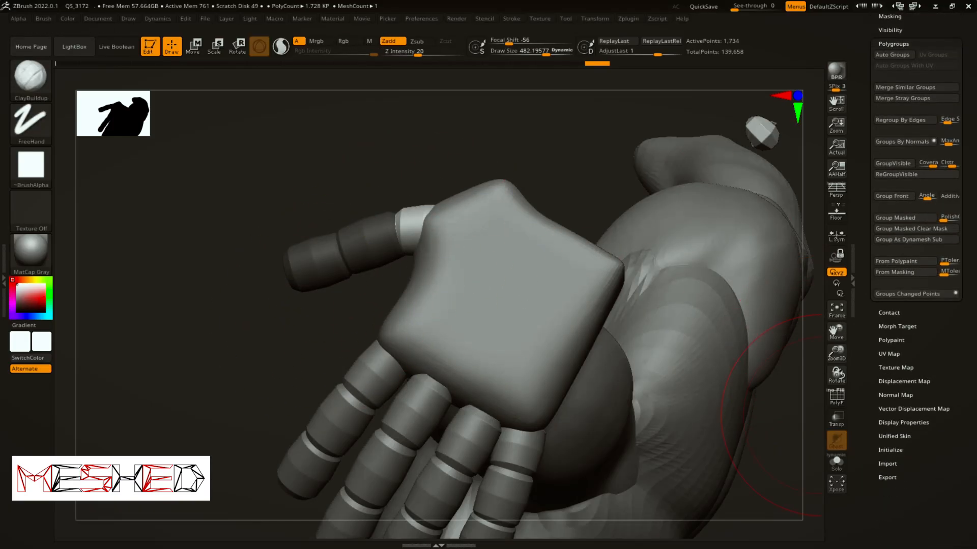
left_click(893, 44)
left_click_drag(866, 51, 866, 110)
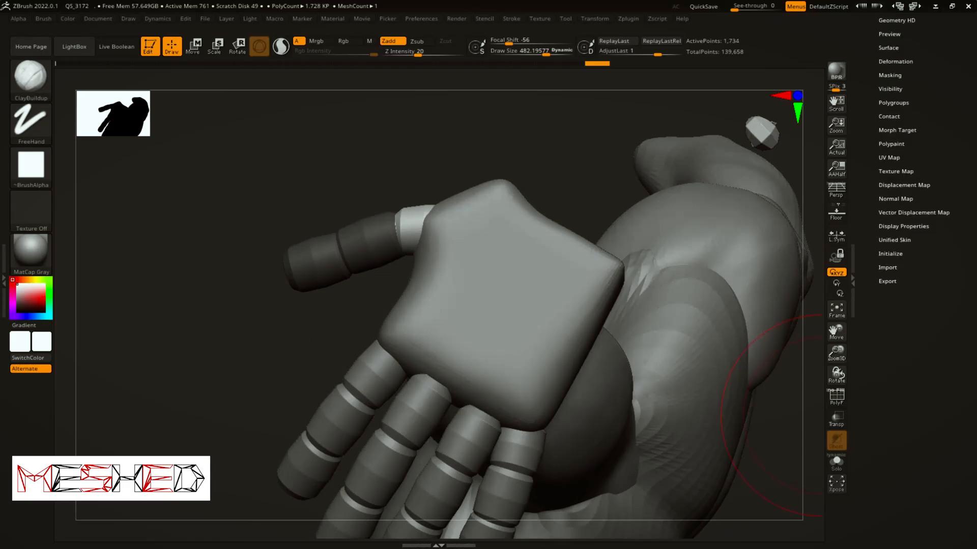
left_click(895, 61)
left_click_drag(920, 367, 931, 367)
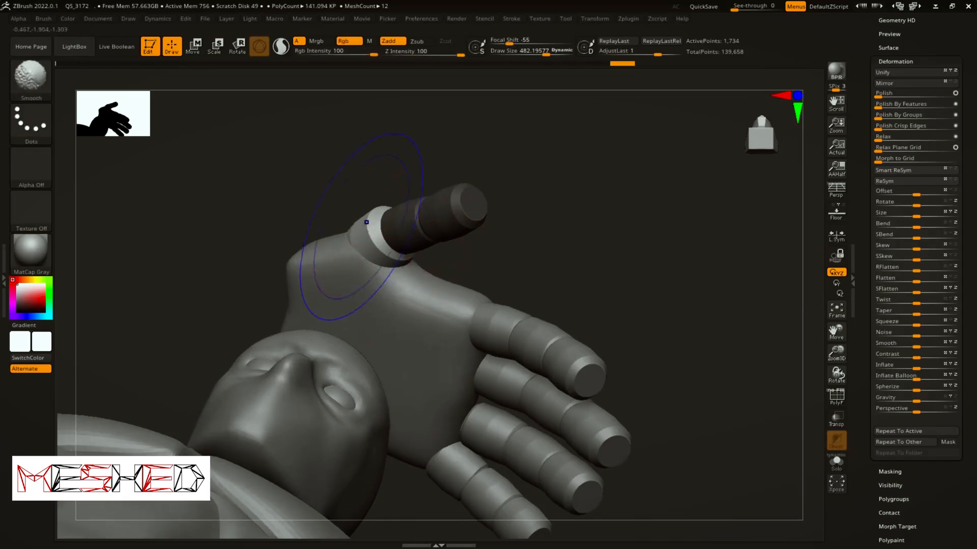
left_click_drag(366, 223, 376, 225, "shift")
mouse_move(575, 219)
left_mouse_down()
mouse_move(448, 234)
mouse_move(420, 259)
left_mouse_up()
Step: Reshape the thumb's base with the Move brush so it sits into the palm
key("b")
key("m")
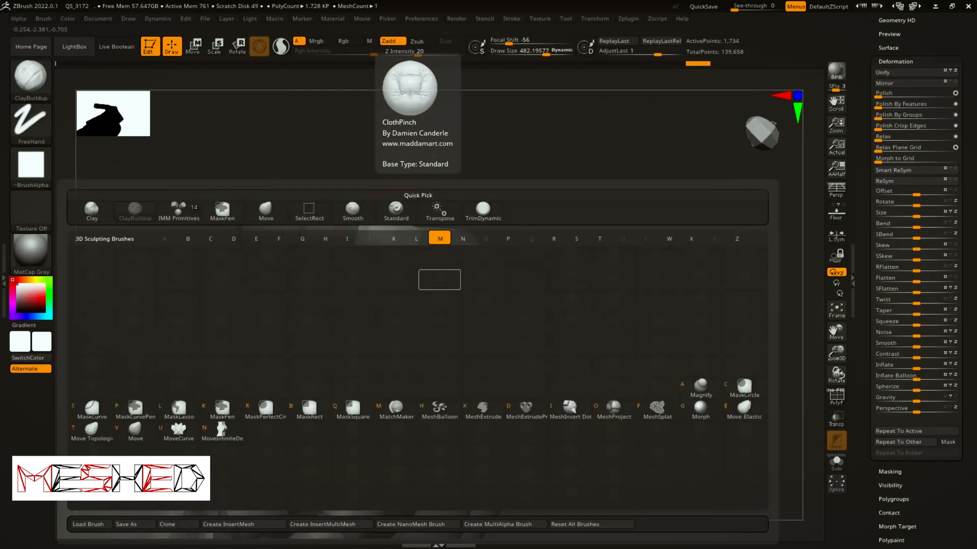
key("v")
left_click_drag(574, 203, 549, 214)
left_click_drag(394, 275, 390, 262)
left_click_drag(581, 183, 534, 214)
left_click_drag(404, 239, 421, 236)
left_click_drag(534, 453, 545, 377)
Step: Select the palm and reshape its thumb side and wrist corners with the Move brush at draw size about 403
left_click(432, 351, "alt")
key("b")
key("m")
key("v")
left_click(541, 53)
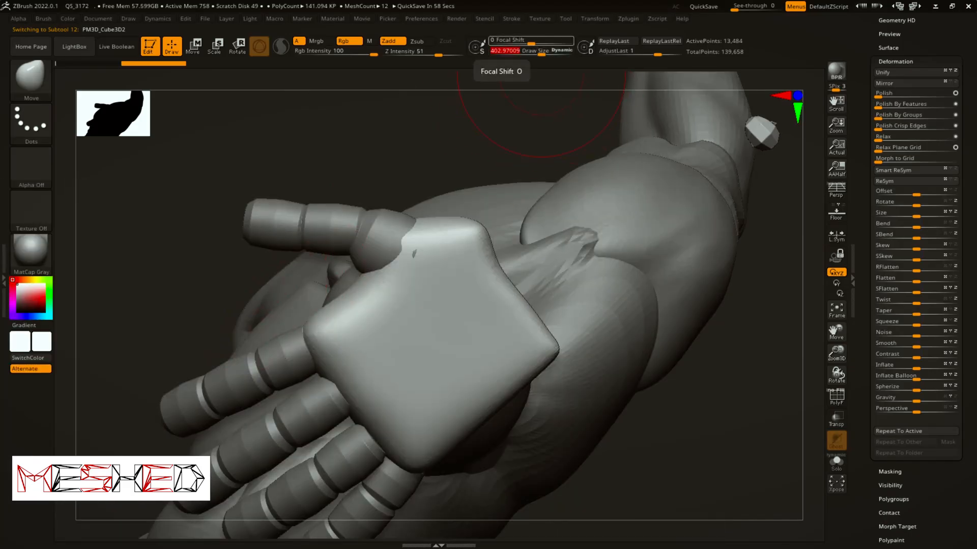
left_click_drag(529, 392, 513, 381)
mouse_move(554, 448)
left_mouse_down()
mouse_move(557, 361)
mouse_move(509, 422)
left_mouse_up()
left_click_drag(573, 386, 564, 448)
left_click_drag(508, 407, 501, 402)
left_click_drag(600, 392, 593, 458)
mouse_move(478, 422)
left_mouse_down()
mouse_move(501, 433)
mouse_move(478, 447)
left_mouse_up()
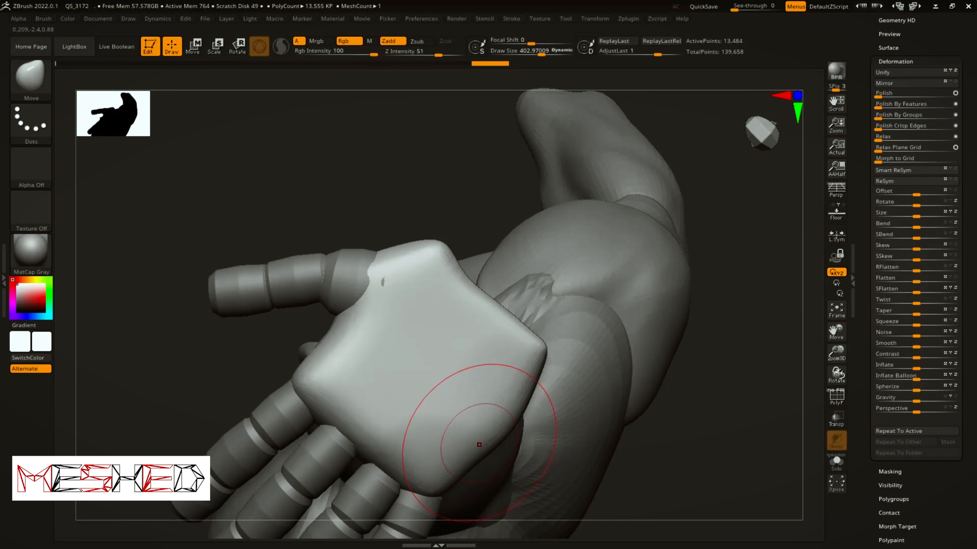
Step: Select the thumb and move it slightly outward along the palm's side
left_click(342, 299, "alt")
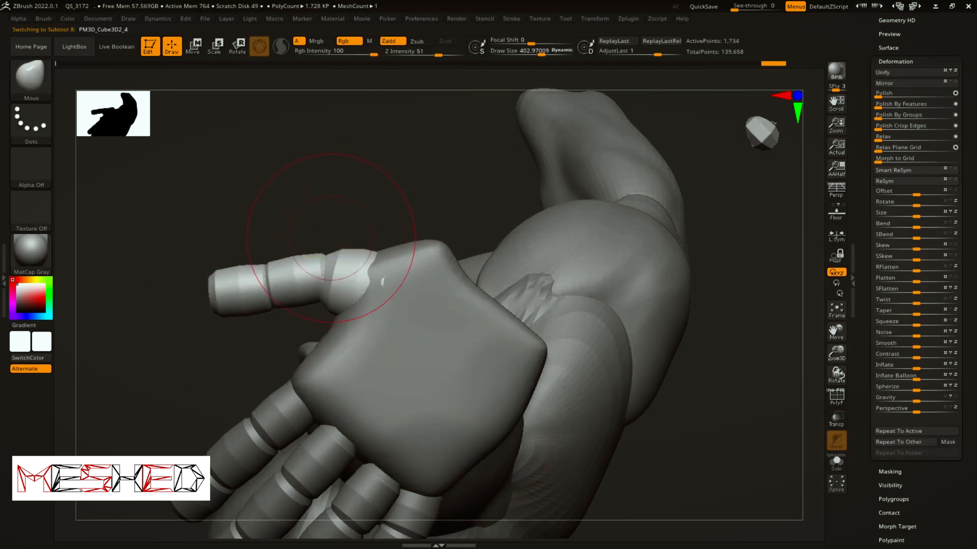
key("w")
left_click_drag(326, 264, 297, 278)
left_click_drag(206, 248, 207, 251)
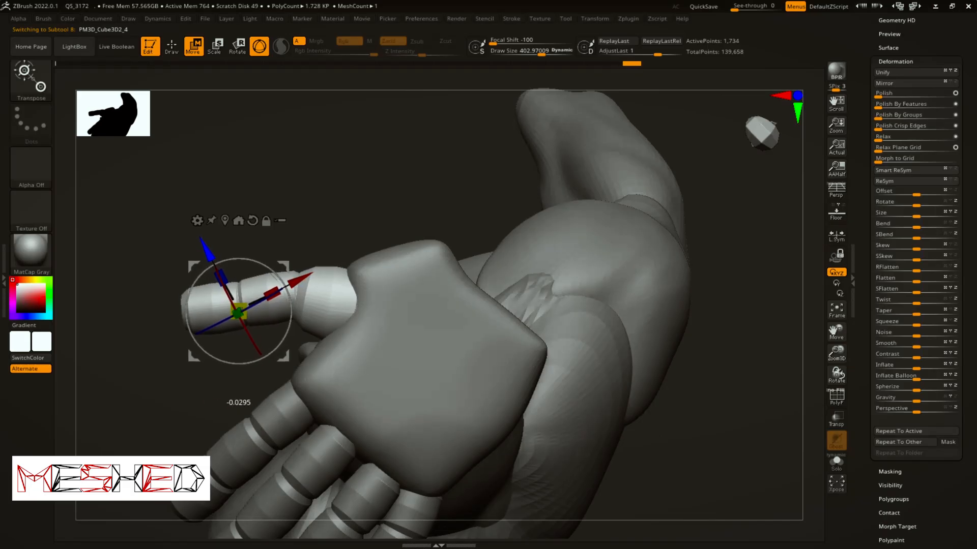
Step: Reshape the palm's corner at the thumb joint with the Move brush and smooth it
left_click(400, 277, "alt")
key("b")
key("m")
key("v")
mouse_move(381, 256)
left_mouse_down()
mouse_move(388, 266)
mouse_move(438, 258)
mouse_move(433, 272)
left_mouse_up()
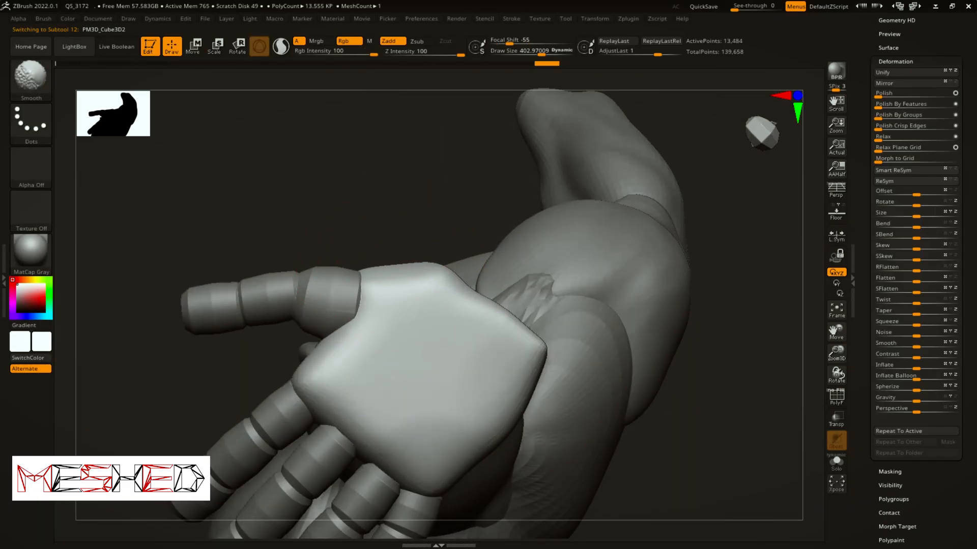
Step: Smooth the palm's hard edges and corners all around, including the outer side
left_click_drag(377, 224, 356, 112)
mouse_move(397, 305)
left_mouse_down()
mouse_move(392, 259)
mouse_move(447, 239)
mouse_move(451, 218)
left_mouse_up()
mouse_move(439, 387)
left_mouse_down()
mouse_move(440, 397)
mouse_move(490, 398)
left_mouse_up()
left_click_drag(551, 394, 551, 401)
mouse_move(554, 285)
left_mouse_down()
mouse_move(514, 356)
mouse_move(425, 297)
mouse_move(430, 346)
left_mouse_up()
left_click_drag(497, 333, 506, 332, "shift")
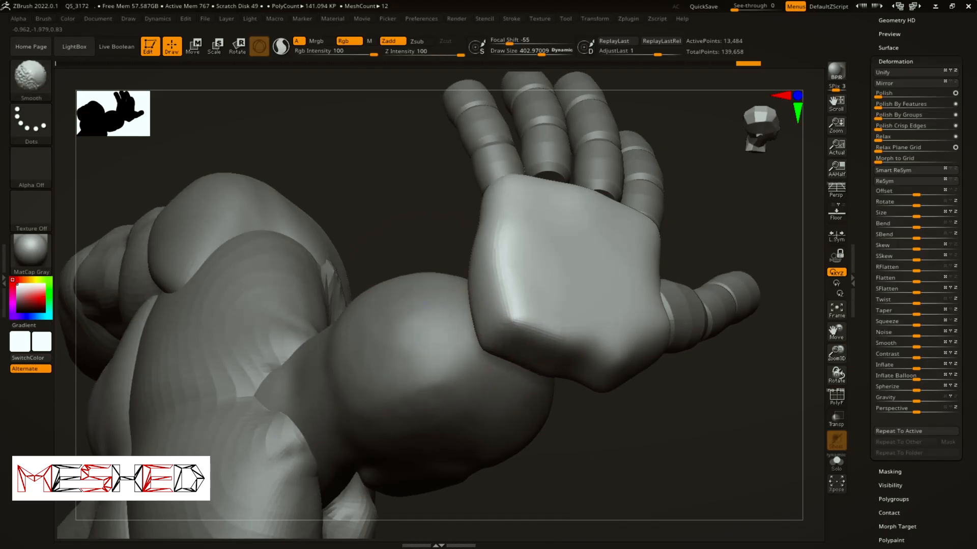
Step: Round the palm's wrist end and outer edge with the Move brush
left_click_drag(427, 312, 437, 361)
key("b")
key("m")
key("v")
left_click_drag(577, 335, 558, 363)
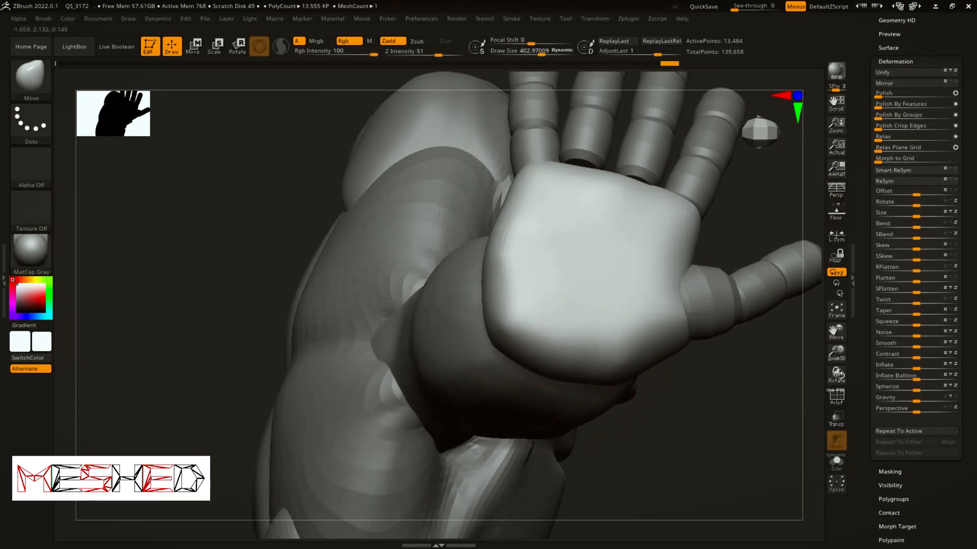
left_click_drag(427, 326, 367, 318)
left_click_drag(610, 321, 594, 301)
Step: Check the palm in isolation and carve a crease around the thumb pad with the DamStandard brush
left_click_drag(370, 306, 512, 301)
left_click_drag(653, 305, 757, 374)
left_click(836, 461)
left_click_drag(685, 383, 741, 360)
left_click(836, 462)
left_click_drag(706, 262, 574, 295)
key("b")
key("d")
key("s")
left_click_drag(350, 392, 404, 442)
left_click_drag(618, 356, 664, 306)
Step: Build up the fleshy pad at the thumb's base on the palm with the ClayBuildup brush
key("b")
key("c")
key("b")
mouse_move(334, 404)
left_mouse_down()
mouse_move(325, 452)
mouse_move(387, 468)
left_mouse_up()
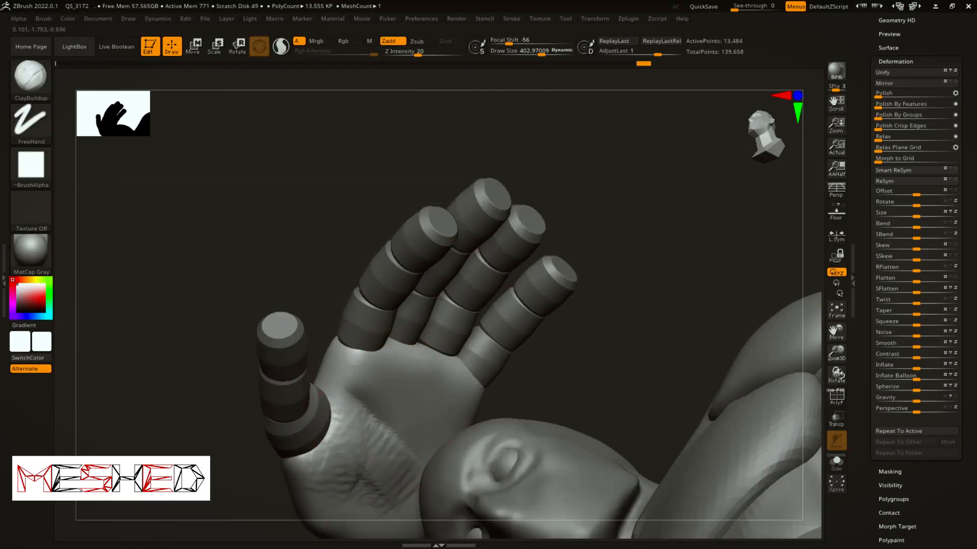
left_click_drag(392, 504, 326, 507)
left_click_drag(351, 427, 332, 465)
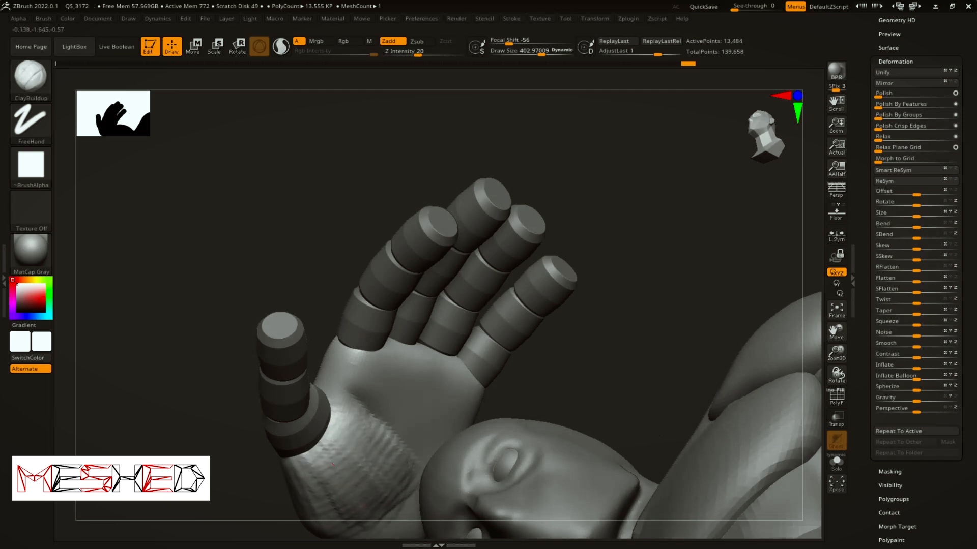
left_click_drag(415, 385, 426, 413)
Step: Build up the pads below the fingers and along the little-finger side of the palm
left_click_drag(585, 371, 519, 323)
left_click_drag(419, 346, 399, 415)
left_click_drag(413, 377, 397, 424)
mouse_move(626, 285)
left_mouse_down()
mouse_move(544, 290)
mouse_move(486, 277)
left_mouse_up()
mouse_move(470, 330)
left_mouse_down()
mouse_move(432, 394)
mouse_move(478, 417)
mouse_move(424, 445)
left_mouse_up()
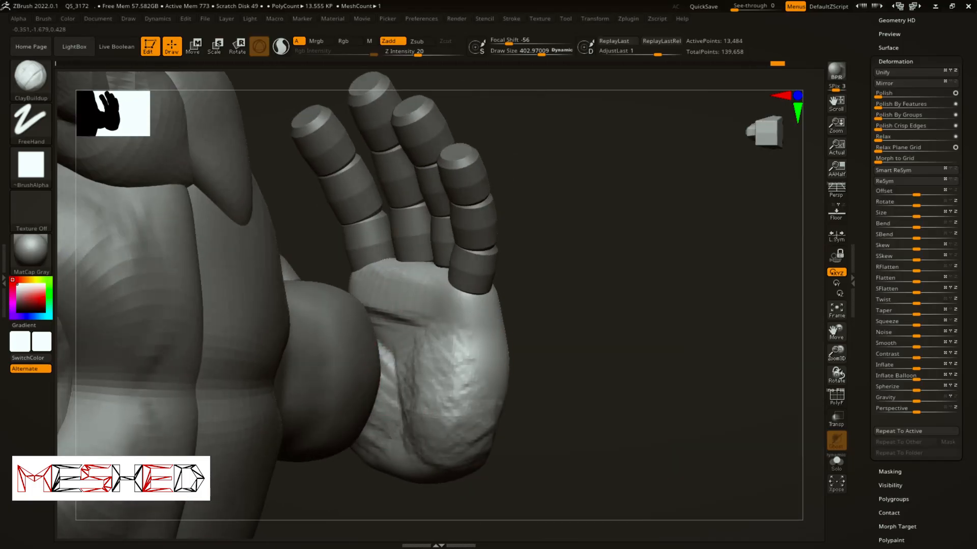
left_click_drag(458, 351, 443, 407, "shift")
left_click_drag(443, 359, 447, 397, "shift")
Step: Carve grooves between the finger bones on the back of the hand with the DamStandard brush
left_click_drag(579, 305, 569, 387)
mouse_move(567, 277)
left_mouse_down()
mouse_move(578, 331)
mouse_move(562, 325)
mouse_move(558, 285)
left_mouse_up()
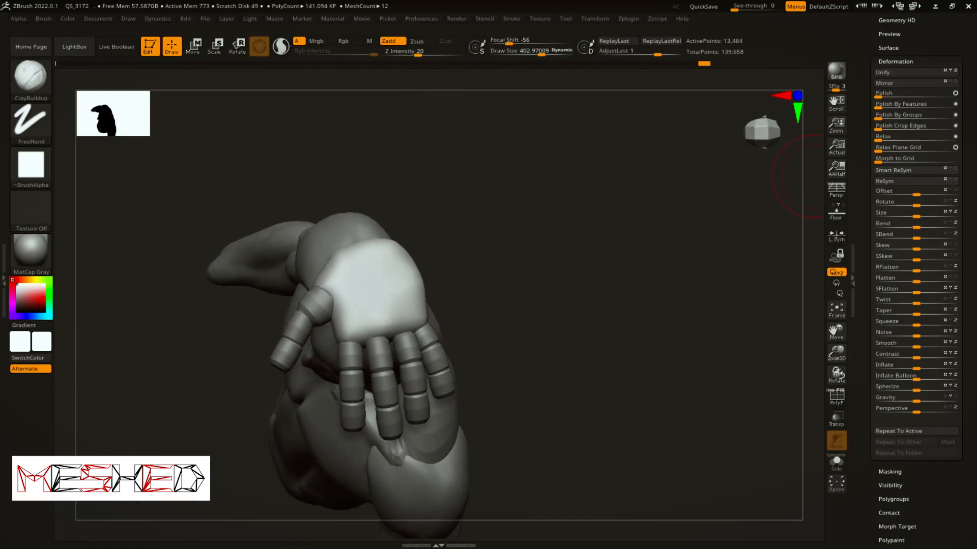
scroll(916, 285, "up", 3)
key("b")
key("d")
key("s")
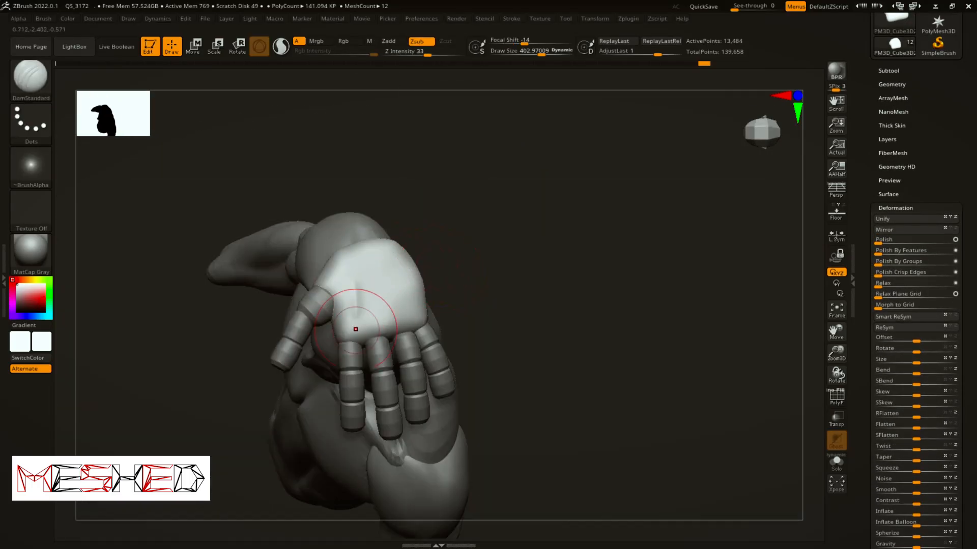
Step: Build up tendons and knuckles on the back of the hand with ClayBuildup, reducing the draw size to about 266, and smooth them
key("b")
key("c")
key("b")
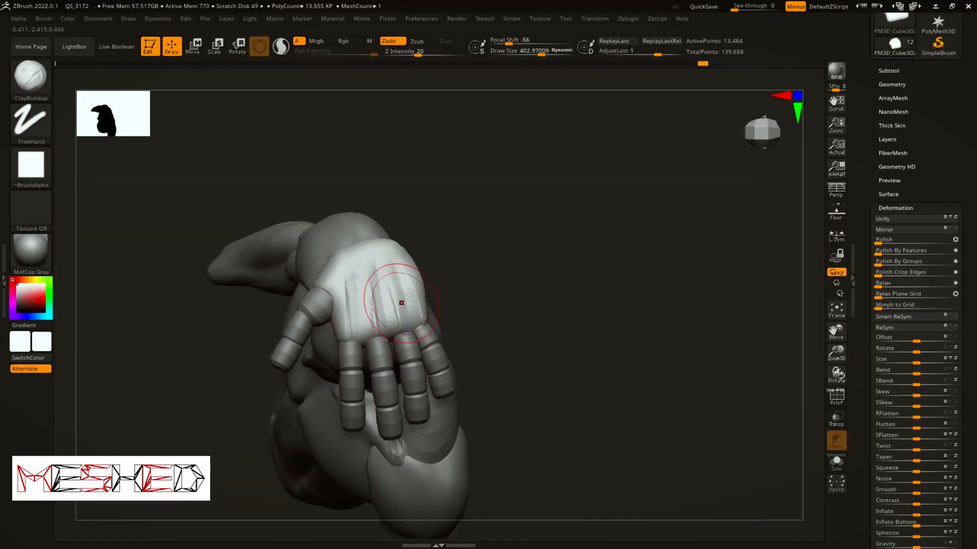
left_click_drag(537, 53, 532, 53)
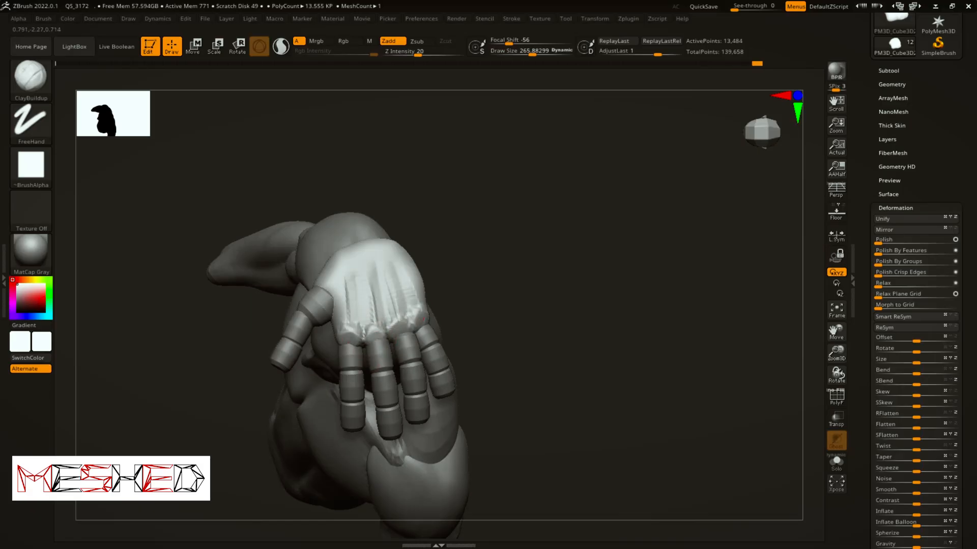
key("shift")
mouse_move(575, 325)
left_mouse_down()
mouse_move(616, 218)
mouse_move(601, 203)
left_mouse_up()
left_click_drag(435, 255, 443, 295, "shift")
mouse_move(575, 214)
left_mouse_down()
mouse_move(539, 203)
mouse_move(520, 178)
mouse_move(470, 222)
left_mouse_up()
Step: Select a finger at the knuckles and move it closer to the hand
left_click(410, 302, "alt")
key("w")
mouse_move(414, 280)
left_mouse_down()
mouse_move(414, 297)
mouse_move(402, 290)
left_mouse_up()
mouse_move(447, 250)
left_mouse_down()
mouse_move(499, 244)
mouse_move(504, 206)
left_mouse_up()
Step: Reshape the palm's wrist end and profile with the Move brush at draw size about 638
key("b")
key("m")
key("v")
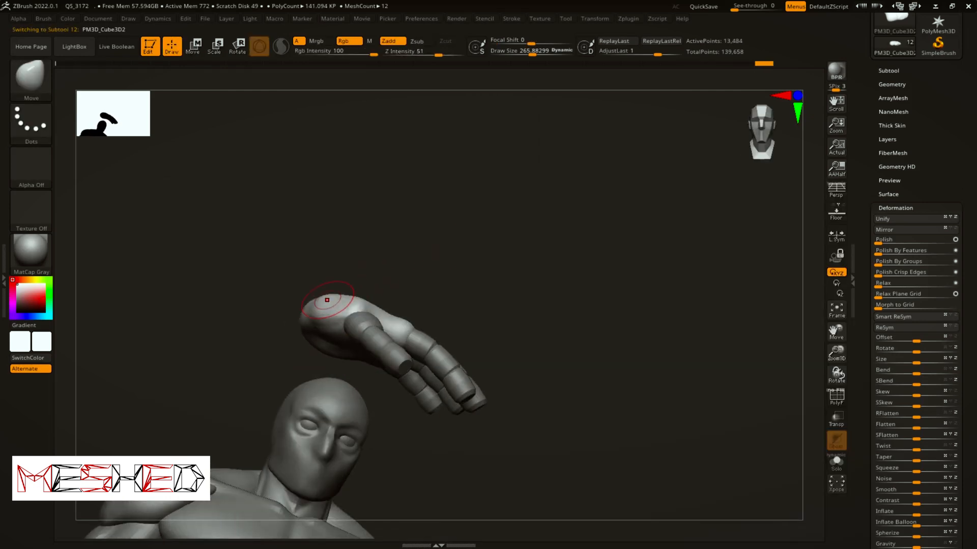
left_click_drag(395, 289, 358, 348)
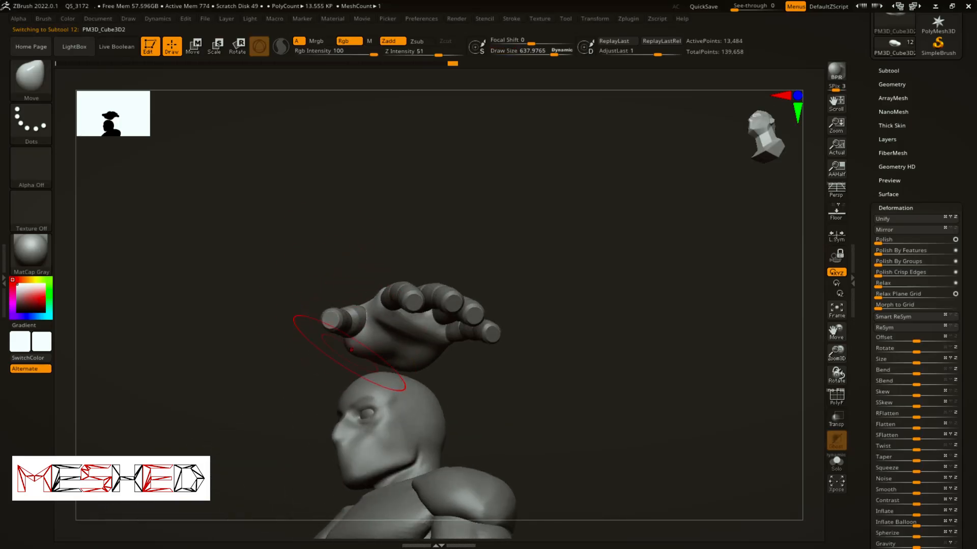
Step: Select the thumb, then move and rotate it into a natural position against the palm
left_click(338, 320, "alt")
key("w")
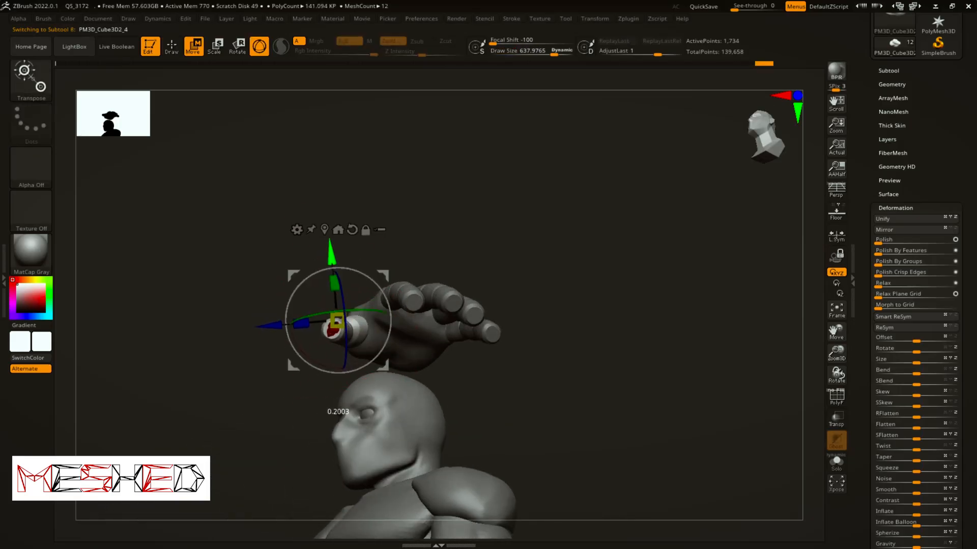
left_click_drag(244, 218, 274, 331)
left_click_drag(305, 258, 308, 264)
left_click_drag(283, 355, 286, 352)
key("b")
key("m")
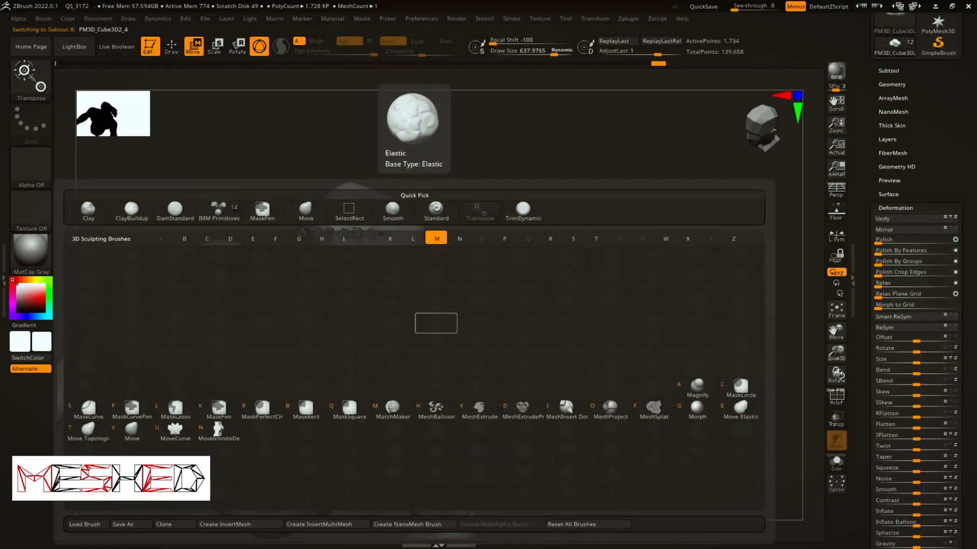
key("v")
left_click_drag(285, 203, 320, 148)
Step: Build up the palm around the thumb joint with the ClayBuildup brush at draw size about 366
left_click(344, 239, "alt")
key("b")
key("c")
key("b")
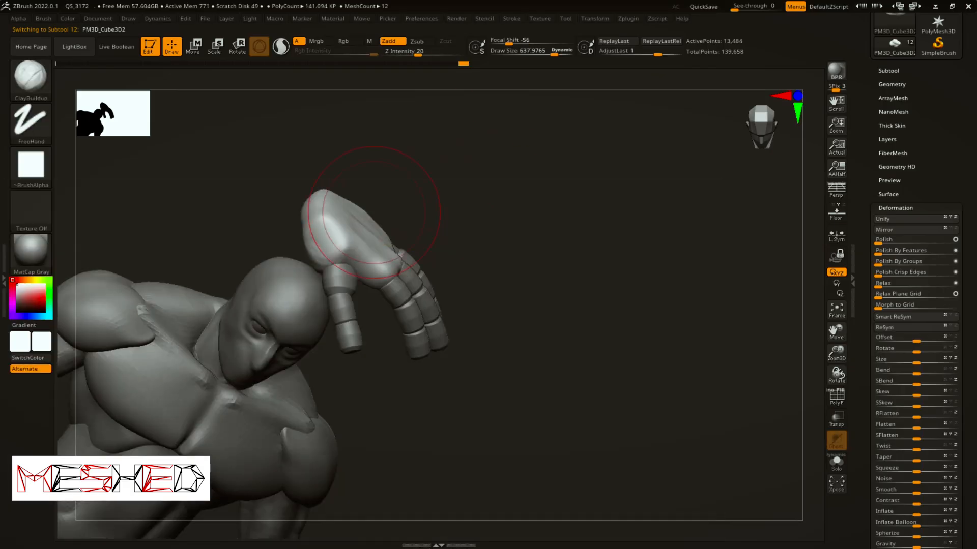
left_click_drag(540, 73, 341, 245)
left_click_drag(461, 215, 489, 169)
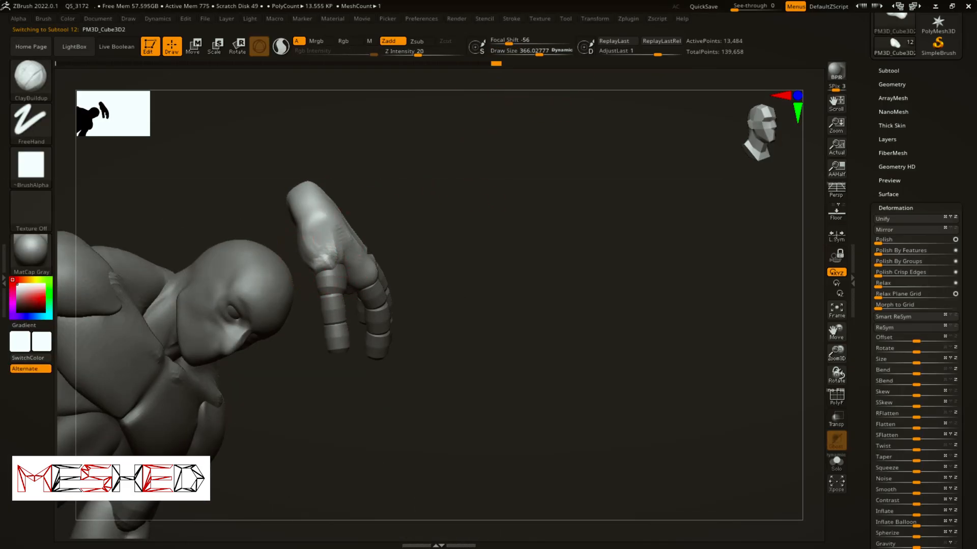
left_click_drag(440, 188, 491, 206)
left_click_drag(328, 260, 333, 239)
Step: Add volume between the thumb and index finger on the back of the hand and smooth the surface
left_click_drag(433, 219, 356, 229)
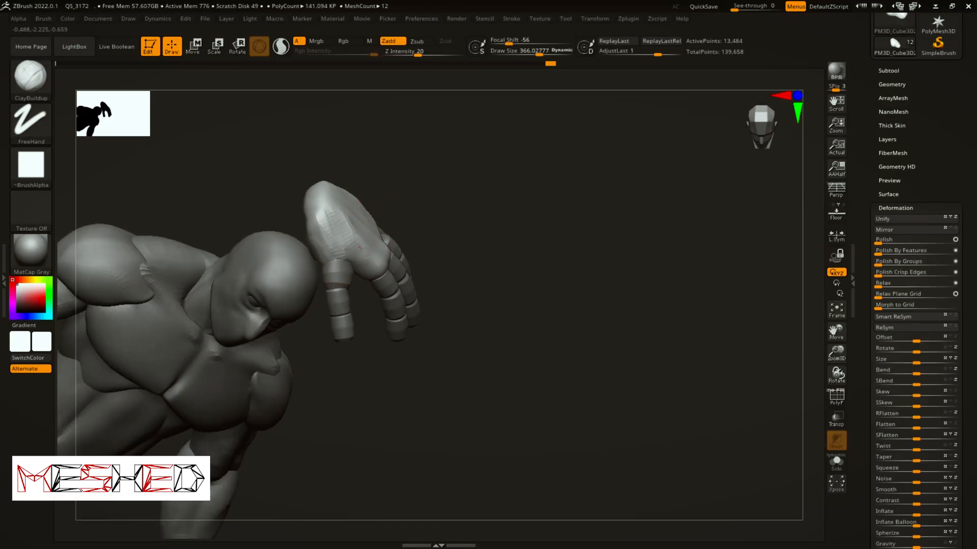
left_click_drag(453, 216, 394, 219)
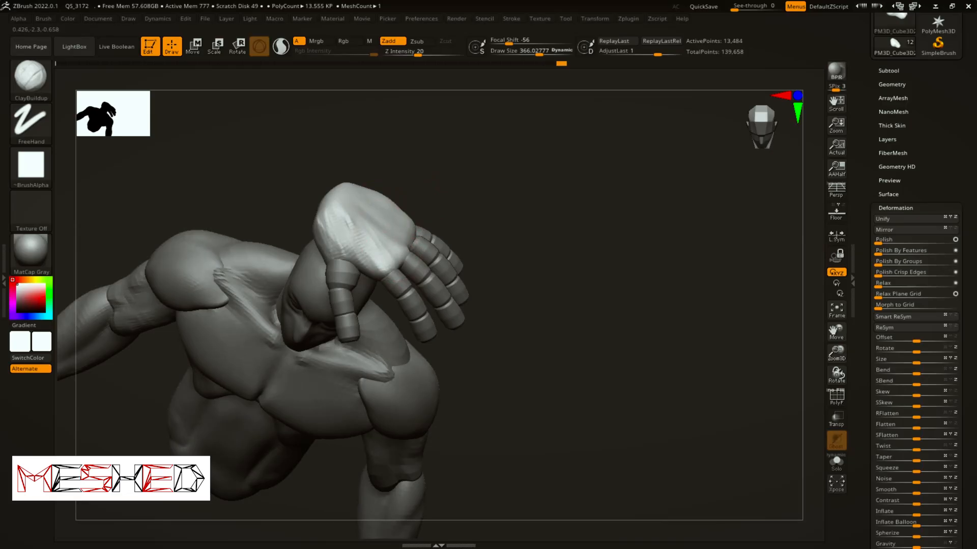
key("shift")
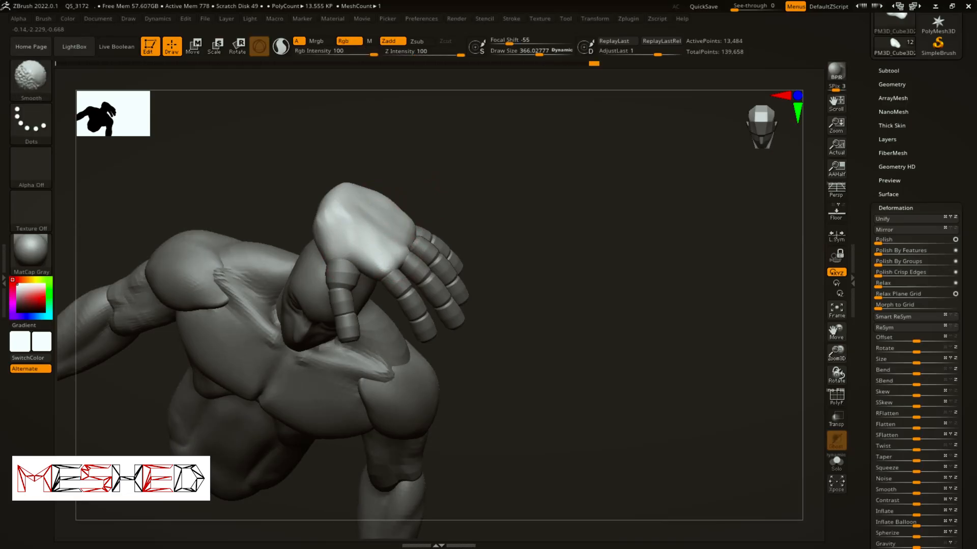
mouse_move(483, 229)
left_mouse_down()
mouse_move(389, 231)
mouse_move(398, 250)
mouse_move(390, 233)
left_mouse_up()
key("shift")
Step: Reposition the fingers against the knuckles and adjust the ring finger's shape with the Move brush
left_click_drag(569, 219, 547, 165)
left_click(464, 233, "alt")
left_click_drag(565, 213, 535, 181)
mouse_move(460, 213)
left_mouse_down()
mouse_move(529, 222)
mouse_move(510, 176)
left_mouse_up()
key("w")
mouse_move(601, 196)
left_mouse_down()
mouse_move(508, 206)
mouse_move(521, 204)
mouse_move(529, 231)
left_mouse_up()
key("b")
key("m")
key("v")
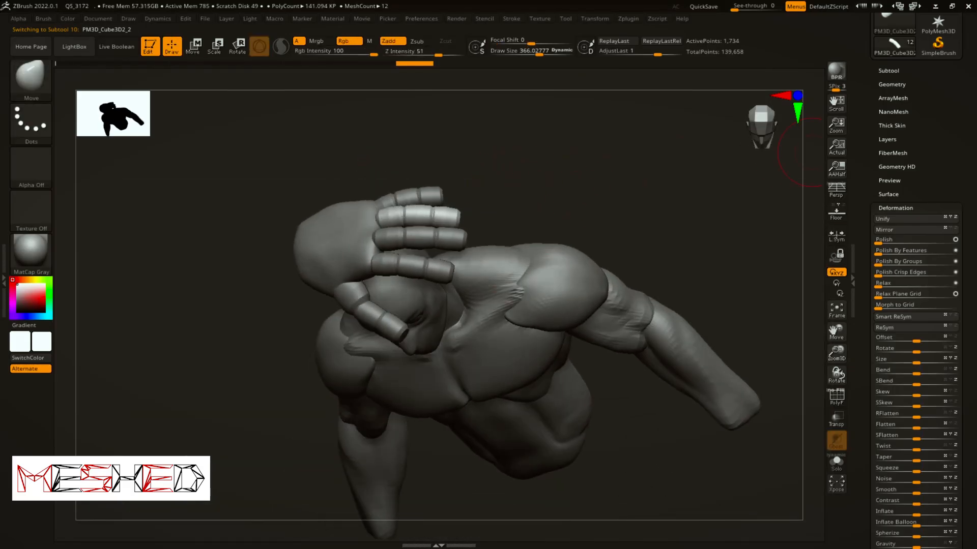
Step: Merge the thumb and all the finger subtools down with the palm into one hand subtool
left_click(888, 71)
left_click(895, 79)
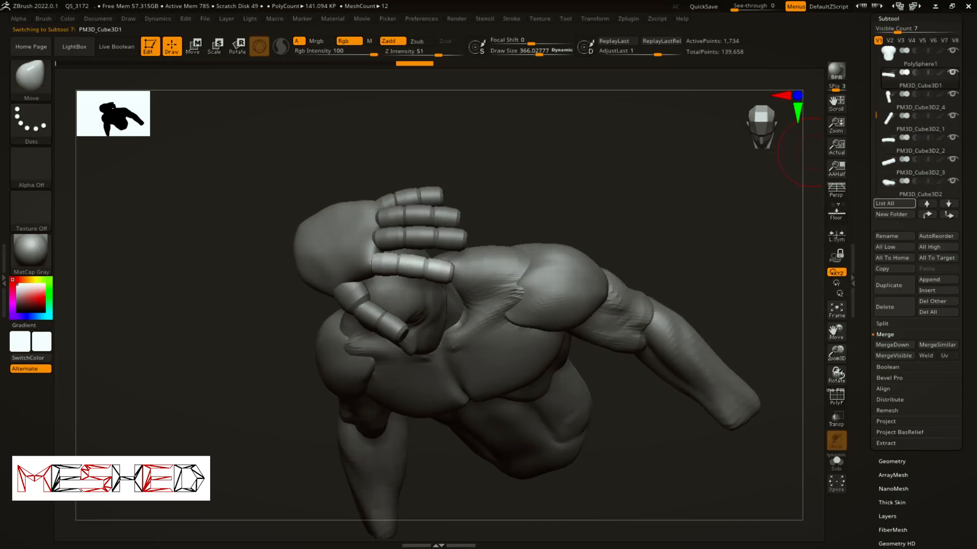
left_click(893, 345)
left_click(894, 346)
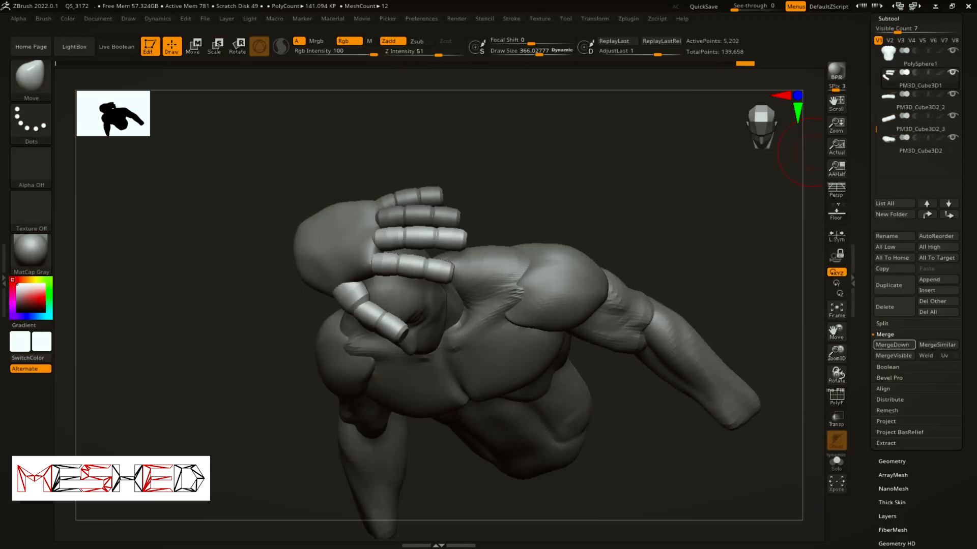
left_click(894, 346)
left_click(893, 346)
left_click(893, 346)
Step: Bring the merged hand down to the end of the forearm with its fingers pointing downward
mouse_move(613, 218)
left_mouse_down("shift")
mouse_move(602, 184)
mouse_move(518, 237)
mouse_move(501, 285)
left_mouse_up("shift")
key("w")
left_click_drag(400, 224, 240, 279, "alt")
left_click(342, 244, "alt")
left_click_drag(254, 224, 254, 173, "shift")
left_click_drag(388, 199, 497, 283)
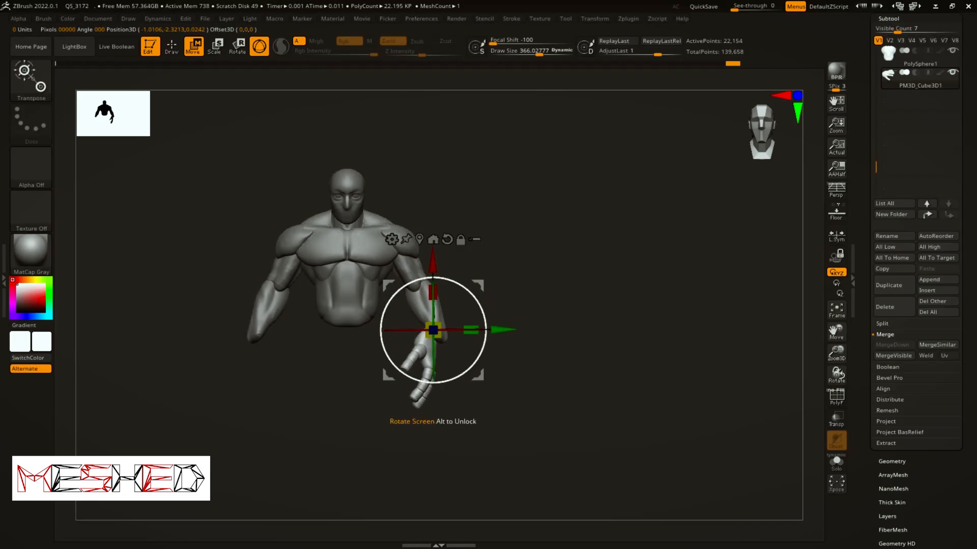
left_click_drag(503, 329, 513, 329)
Step: Refine the hand's position and angle at the wrist so it lines up with the forearm
left_click_drag(564, 351, 447, 351)
left_click_drag(550, 285, 549, 366, "alt")
left_click_drag(444, 330, 417, 342)
left_click_drag(529, 362, 540, 363)
left_click_drag(374, 330, 351, 330)
left_click_drag(420, 264, 420, 297)
left_click_drag(435, 365, 414, 365)
Step: Rotate the hand about the wrist so the thumb points toward the body, and fit it against the forearm end
left_click_drag(534, 362, 610, 362, "shift")
left_click_drag(399, 389, 398, 371)
left_click_drag(514, 366, 605, 333)
left_click_drag(399, 303, 394, 291)
left_click_drag(474, 325, 482, 321)
left_click_drag(590, 333, 479, 350)
left_click_drag(559, 361, 592, 310)
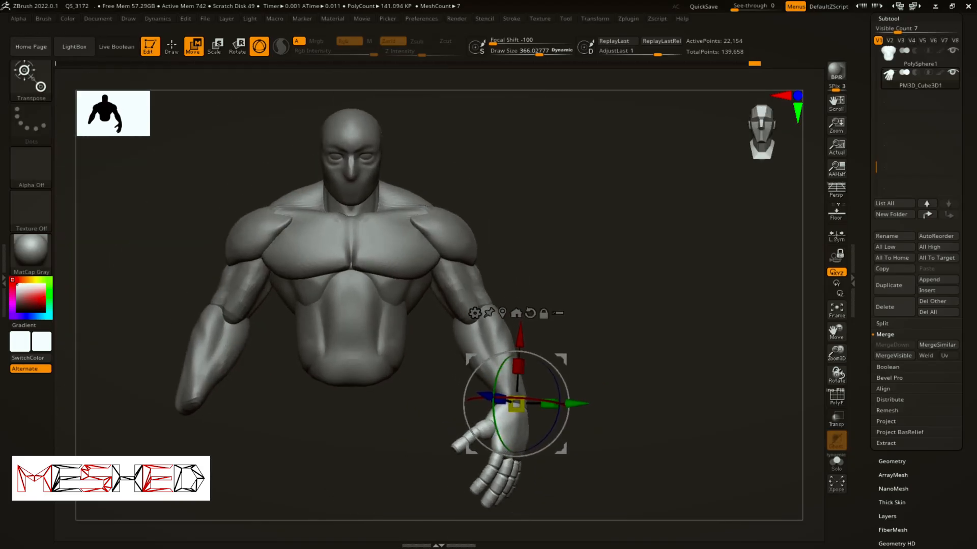
mouse_move(531, 399)
left_mouse_down()
mouse_move(504, 400)
mouse_move(540, 400)
mouse_move(520, 400)
left_mouse_up()
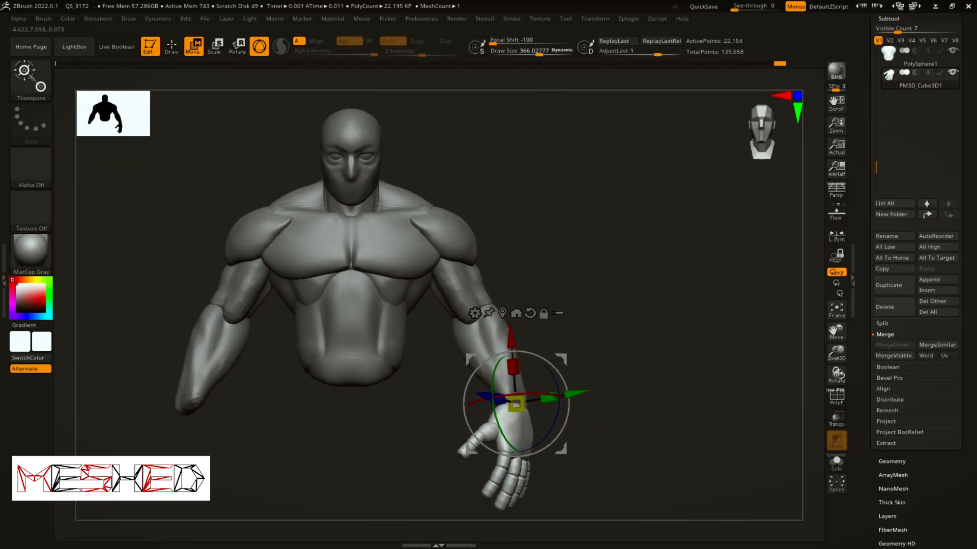
Step: Mirror the hand across the body so that both forearms have a hand
left_click_drag(621, 376, 555, 369)
left_click_drag(554, 369, 557, 401, "alt")
left_click_drag(641, 376, 545, 379)
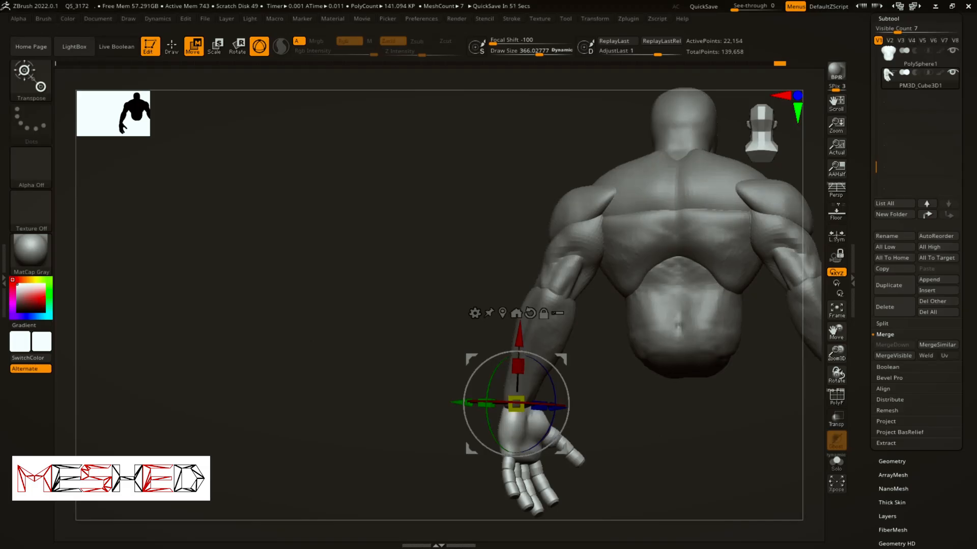
left_click_drag(545, 378, 728, 369)
left_click_drag(966, 351, 966, 231)
left_click(895, 465)
left_click(895, 167)
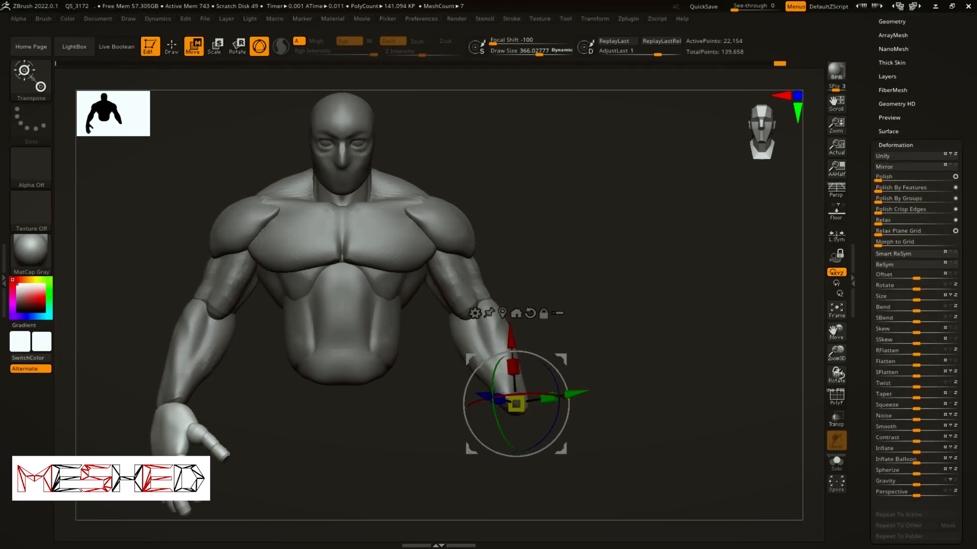
left_click(891, 21)
left_click(898, 270)
left_click(897, 236)
Step: Mask an oval ear-shaped patch on the side of the head and undo the stray mask strokes
key("b")
key("c")
key("b")
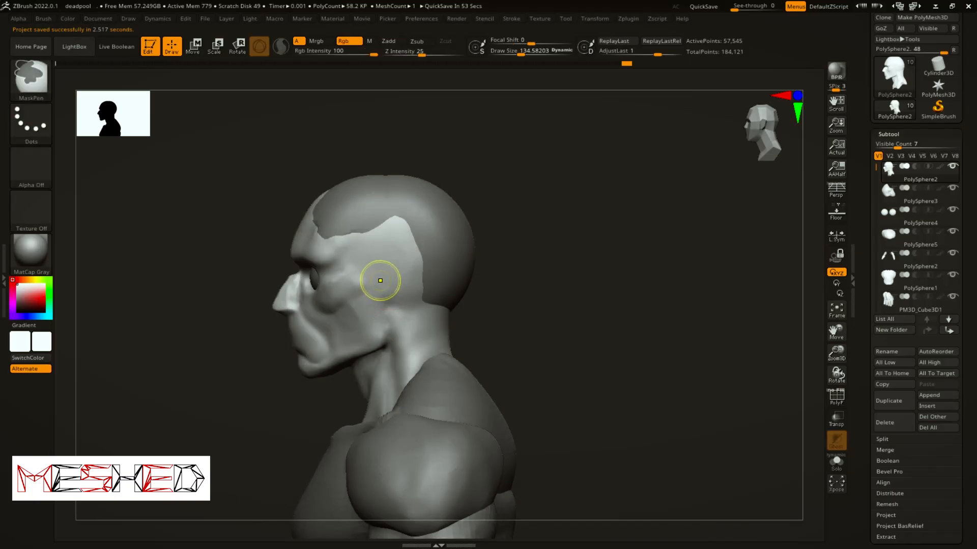
left_click(377, 281, "ctrl")
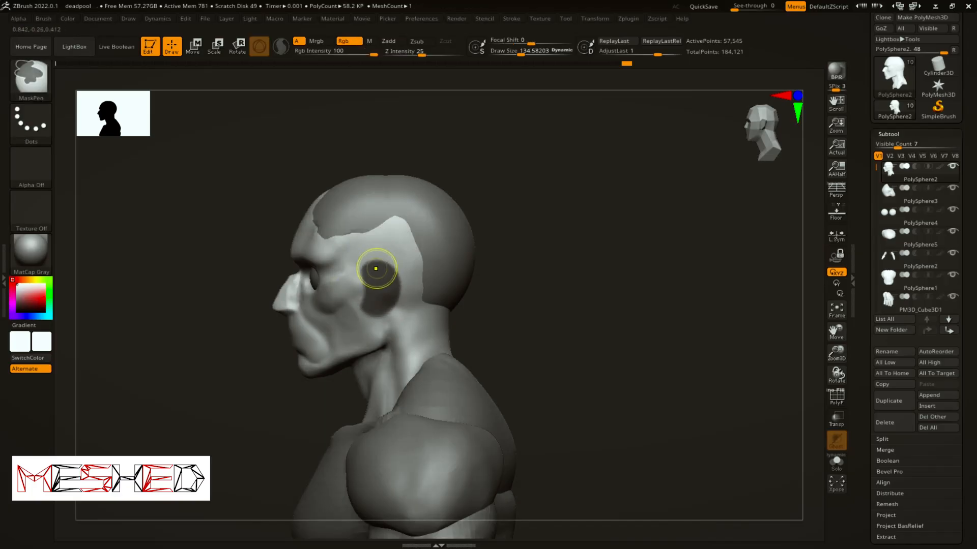
left_click_drag(405, 269, 406, 279, "ctrl+alt")
key("ctrl+z")
key("ctrl+z")
key("ctrl+z")
Step: Extract the masked ear patch with a thickness of 0.02 and accept it as a new subtool
left_click(885, 537)
left_click(893, 546)
left_click_drag(712, 427, 808, 435)
left_click_drag(965, 509, 965, 322)
left_click(884, 382)
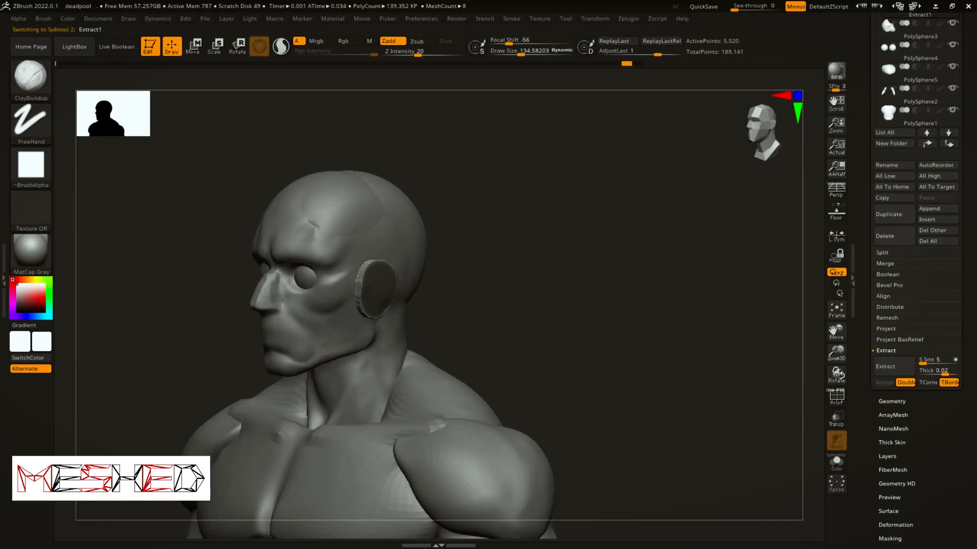
Step: Adjust the extracted ear piece on the side of the head with the transform gizmo
left_click_drag(509, 326, 600, 328, "shift")
key("e")
left_click(388, 292, "alt")
left_click_drag(357, 288, 313, 289)
mouse_move(437, 300)
left_mouse_down()
mouse_move(508, 297)
mouse_move(488, 291)
mouse_move(490, 250)
left_mouse_up()
key("q")
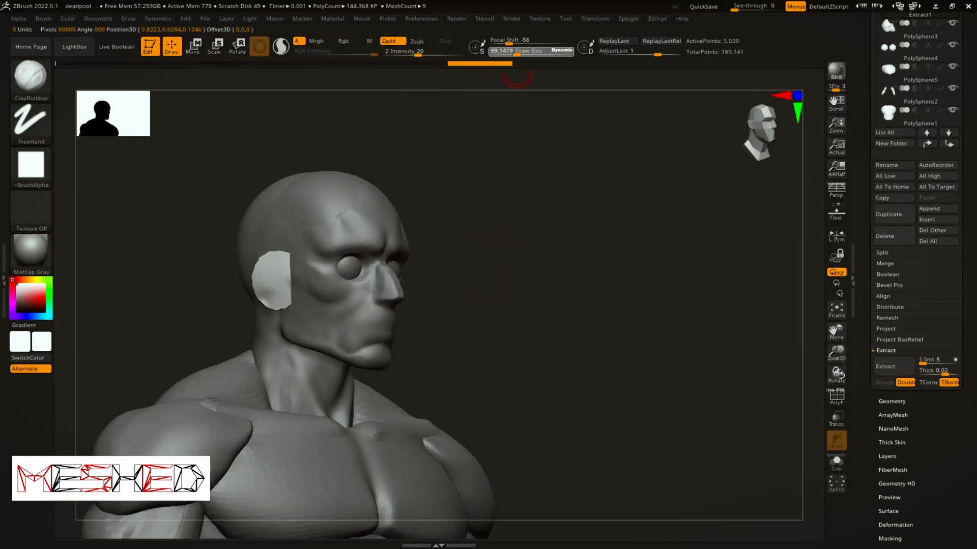
Step: Enable backface masking for the ClayBuildup brush and sculpt the ear's hollow and rim at draw size about 99
left_click(44, 18)
left_click(77, 382)
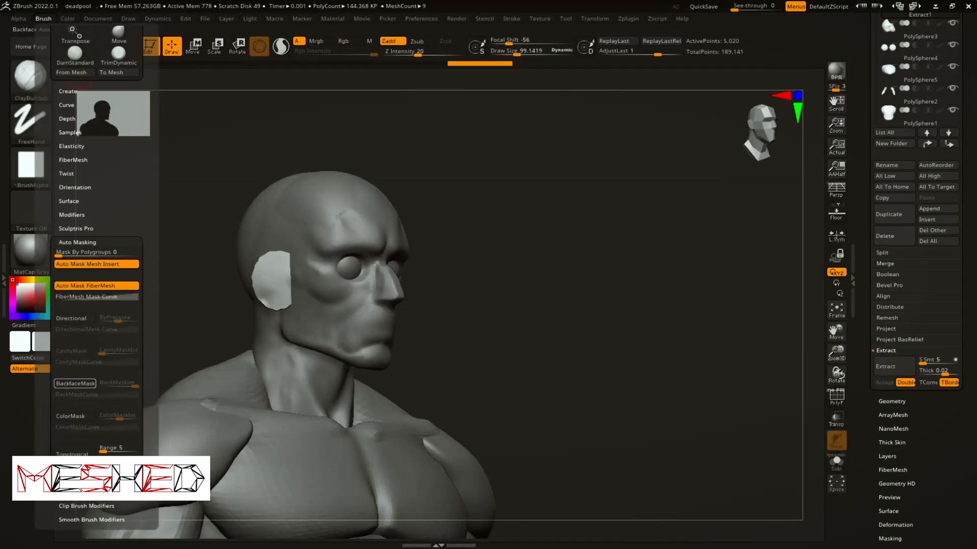
left_click(75, 383)
left_click_drag(469, 295, 491, 326, "alt")
left_click_drag(496, 305, 542, 313)
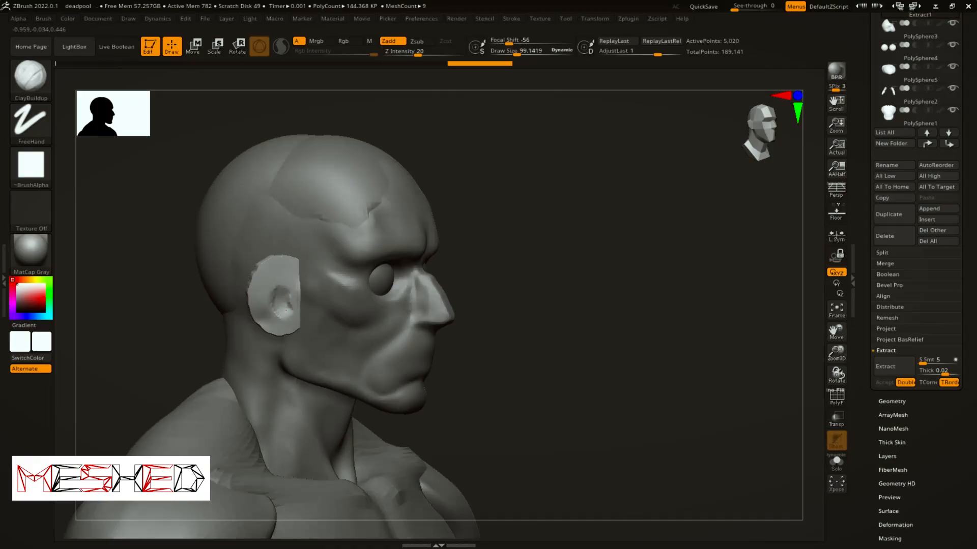
left_click_drag(292, 306, 291, 317)
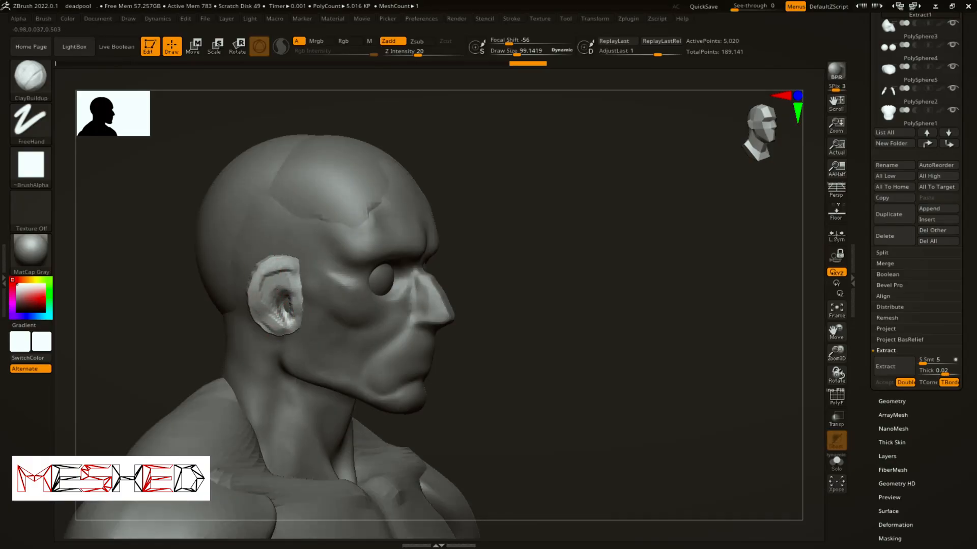
left_click_drag(271, 286, 277, 296)
mouse_move(600, 305)
left_mouse_down()
mouse_move(397, 311)
mouse_move(384, 290)
left_mouse_up()
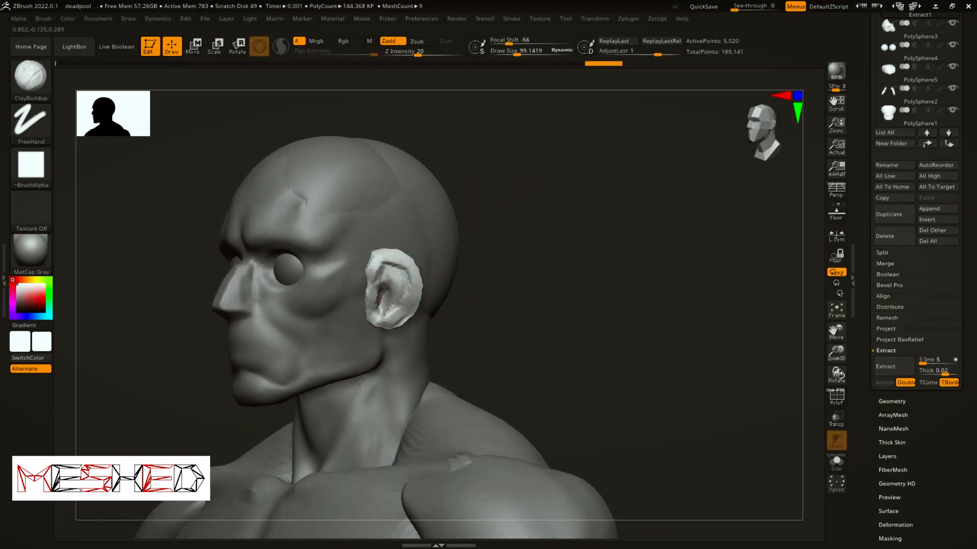
left_click_drag(407, 270, 395, 316)
Step: Smooth the ear and shape its outline with the Move brush so it stands out from the head
key("b")
key("m")
key("v")
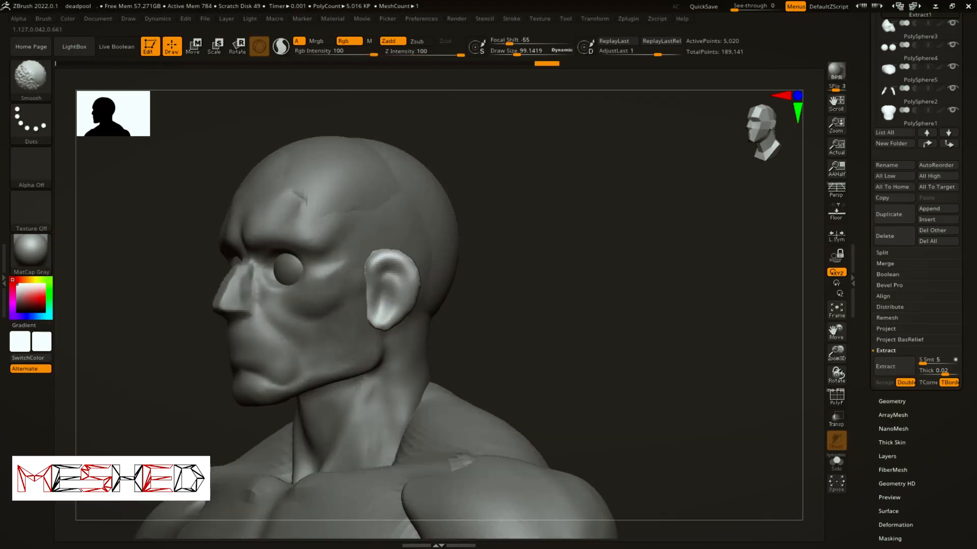
left_click_drag(501, 257, 534, 255, "shift")
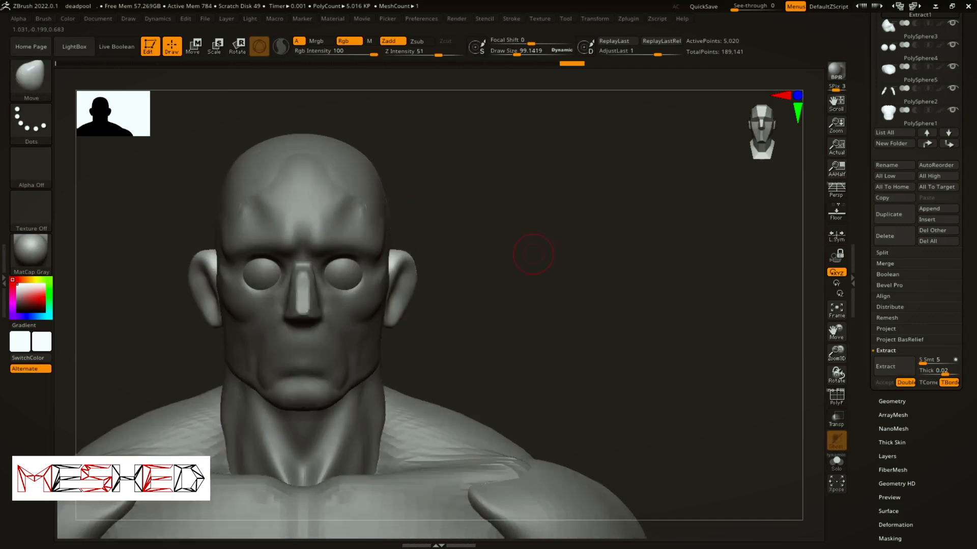
left_click_drag(486, 300, 640, 356)
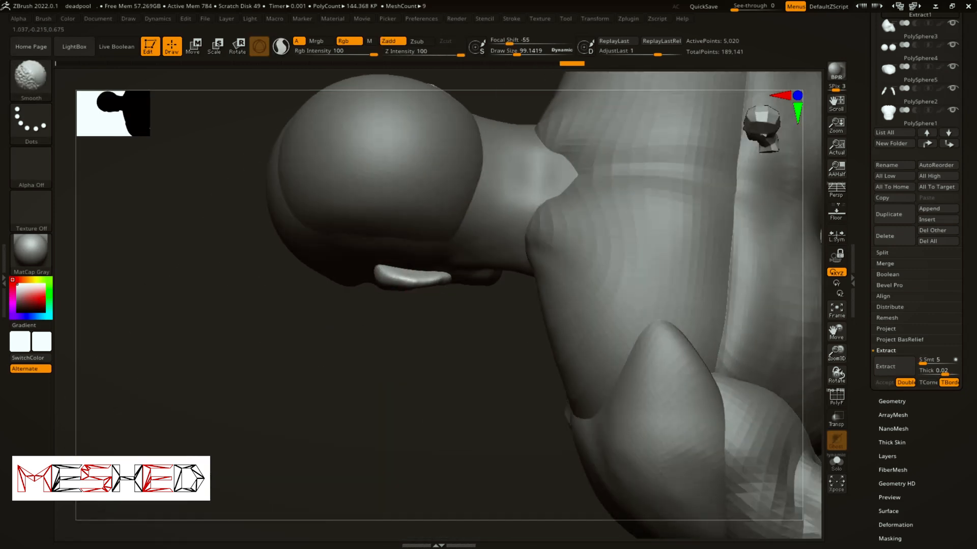
Step: Remesh the ears with DynaMesh at resolution 832 and smooth the surface
left_click(891, 401)
left_click(890, 185)
left_click(903, 218)
left_click(894, 201)
key("shift")
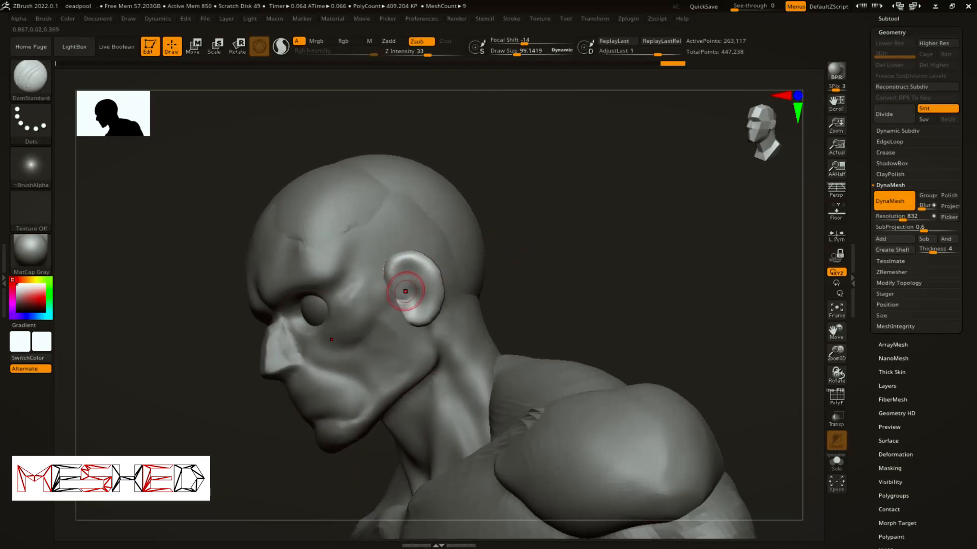
Step: Carve the inner folds and the rim line of the ear with the DamStandard brush
left_click_drag(405, 292, 420, 292)
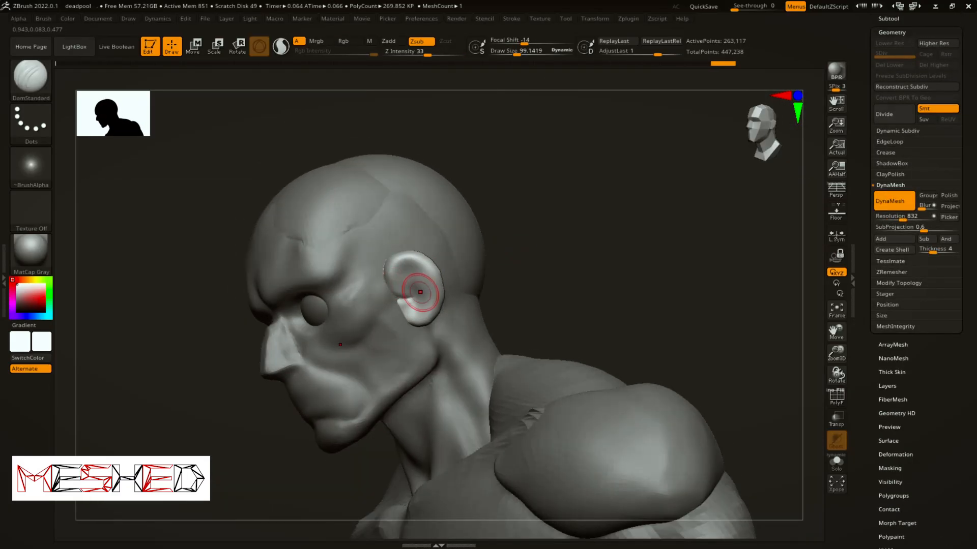
left_click_drag(403, 256, 435, 267)
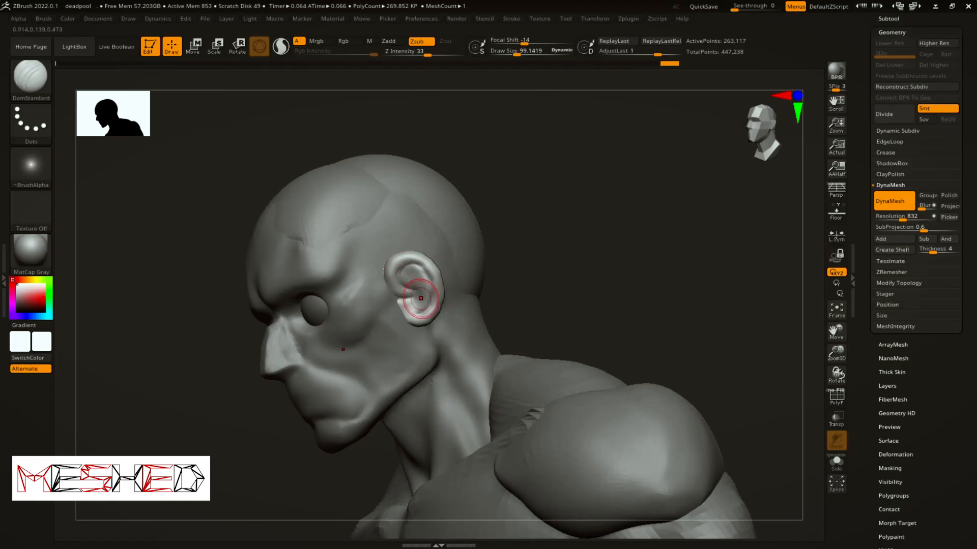
left_click_drag(501, 254, 585, 249)
left_click_drag(413, 283, 426, 300)
left_click_drag(499, 250, 433, 254)
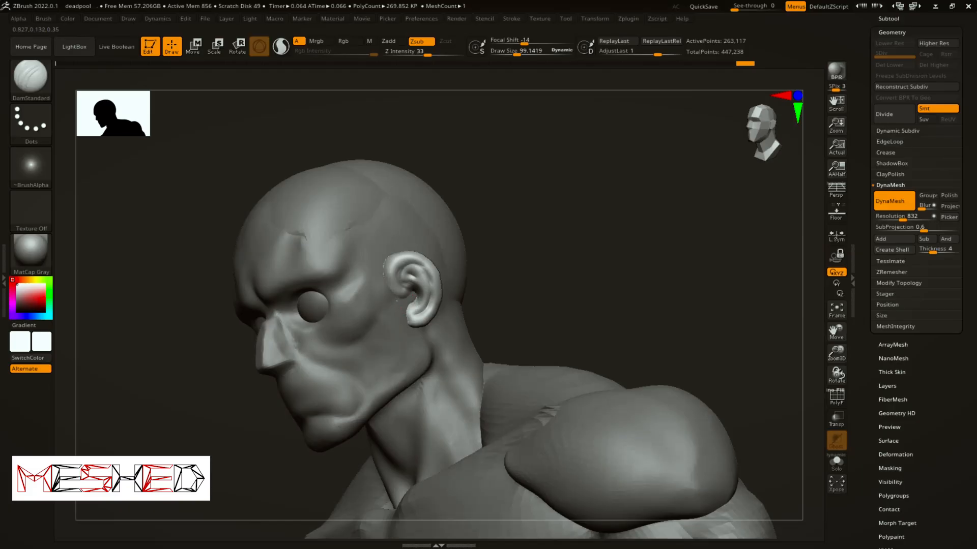
mouse_move(505, 254)
left_mouse_down()
mouse_move(554, 255)
mouse_move(447, 262)
mouse_move(545, 271)
left_mouse_up()
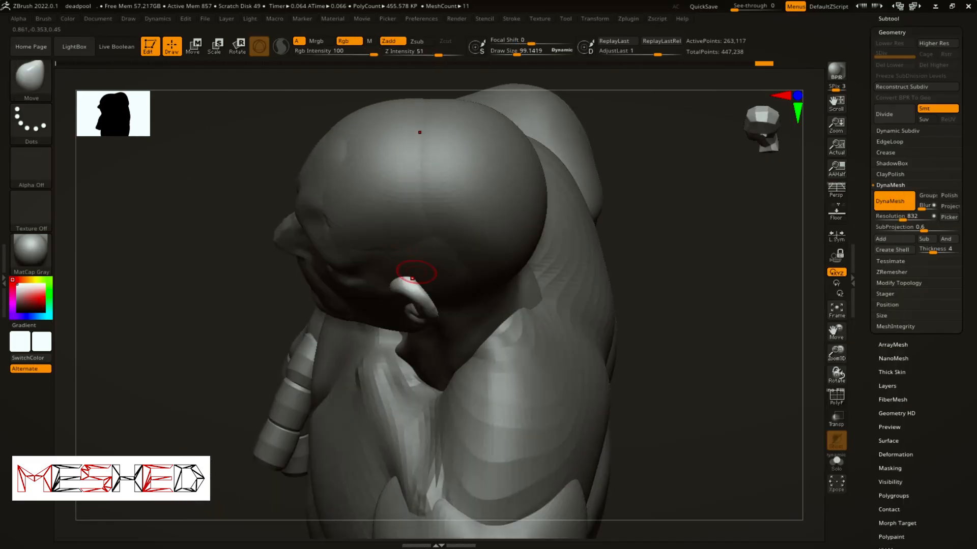
left_click_drag(412, 278, 418, 278)
Step: Reshape the ears with the Move brush, isolating them to adjust their inner sides and then showing the whole figure again
left_click(524, 51)
right_click_drag(435, 297, 488, 251)
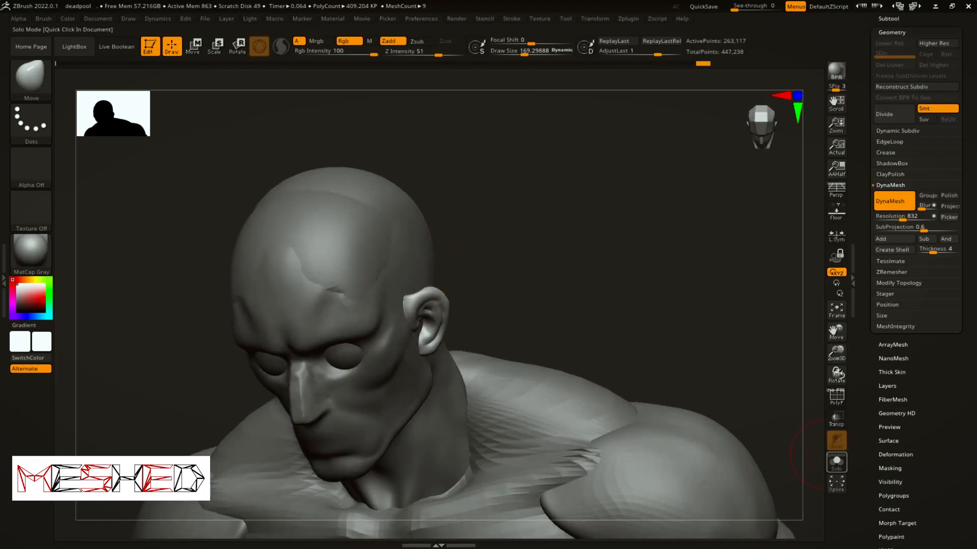
left_click(836, 462)
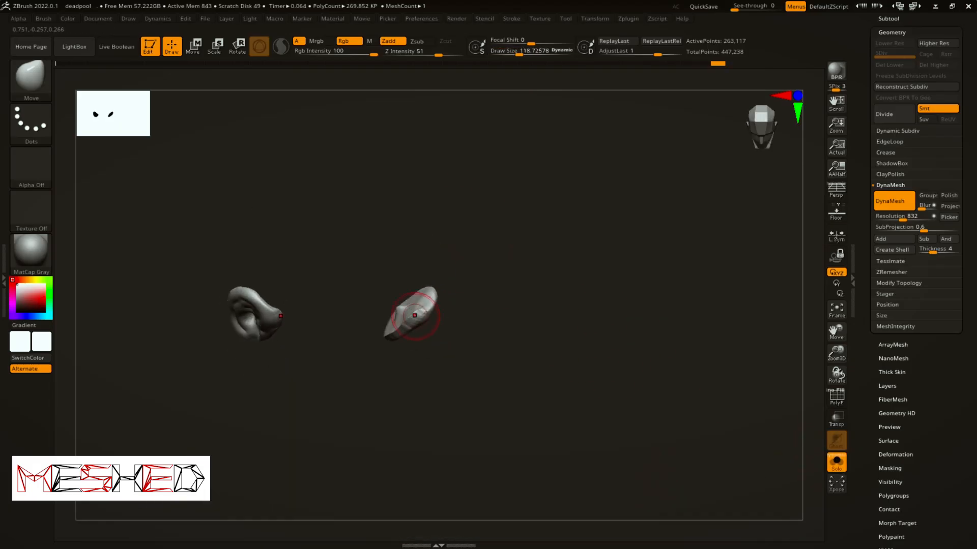
right_click_drag(409, 324, 366, 328)
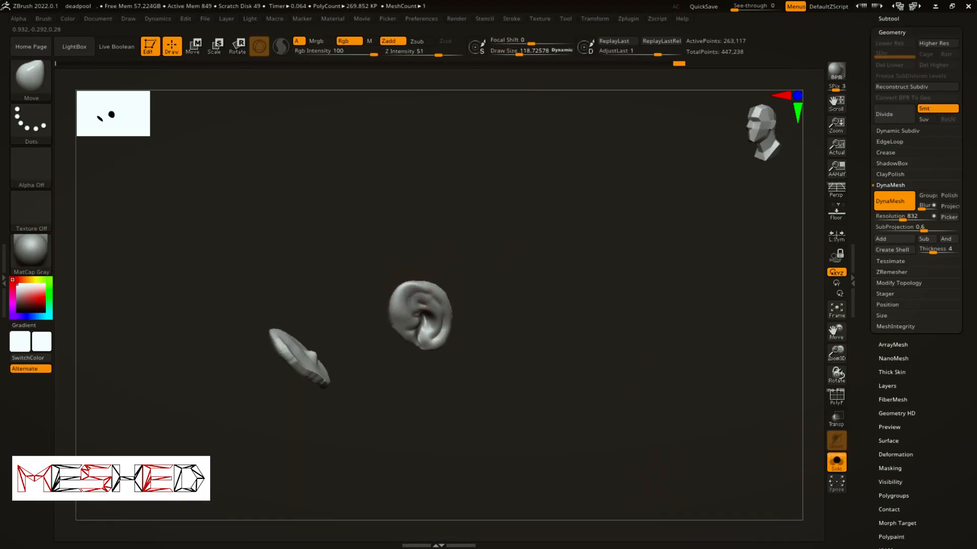
right_click_drag(426, 266, 435, 312)
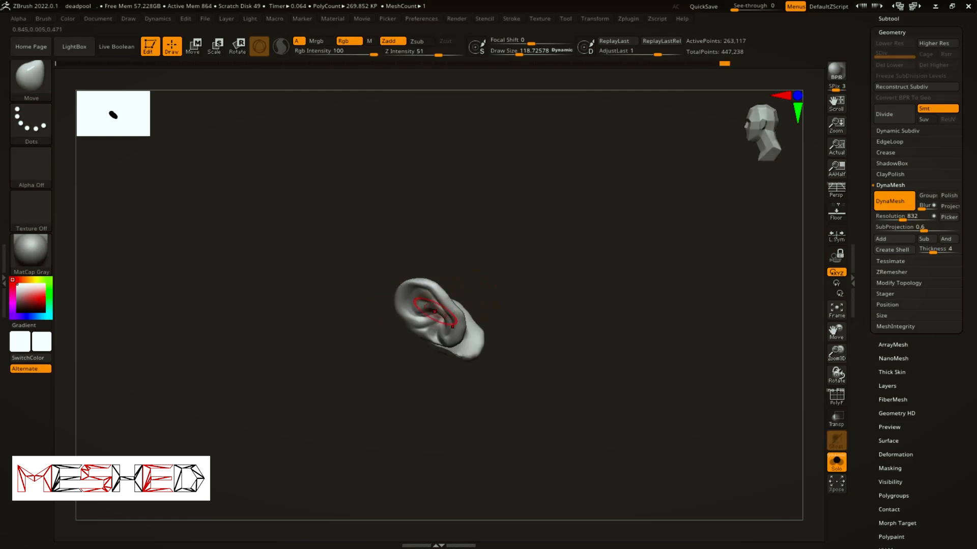
left_click(836, 462)
left_click_drag(541, 272, 642, 287)
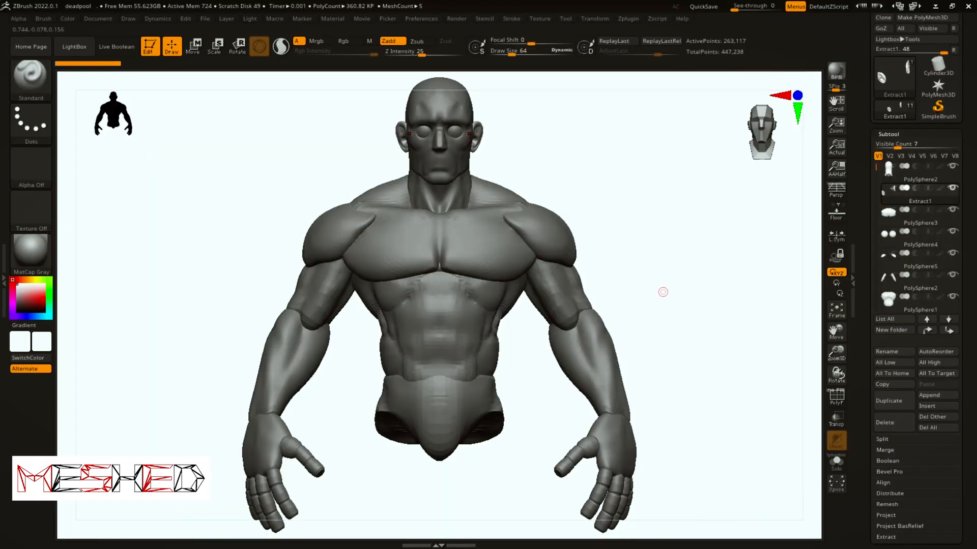
left_click_drag(662, 292, 651, 193, "alt")
left_click(422, 19)
left_click(436, 153)
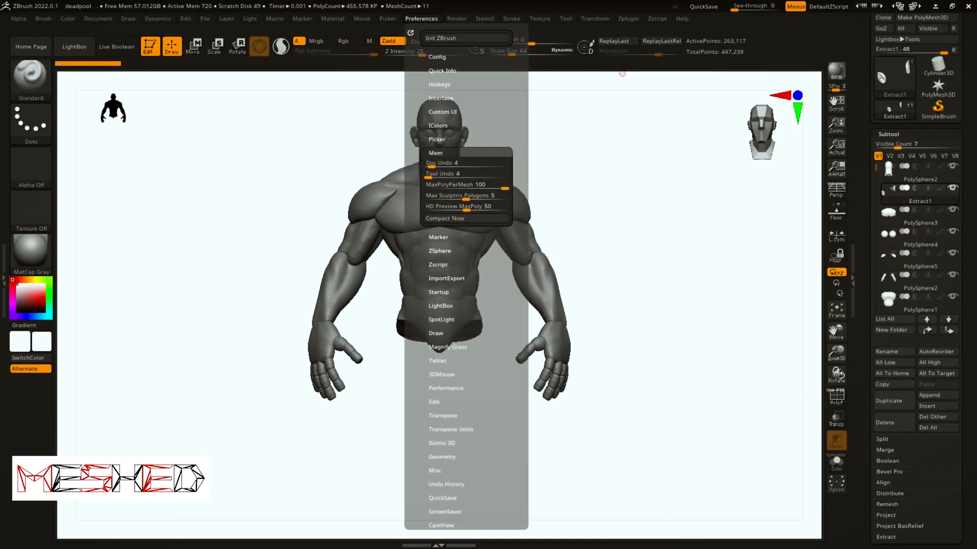
left_click(443, 499)
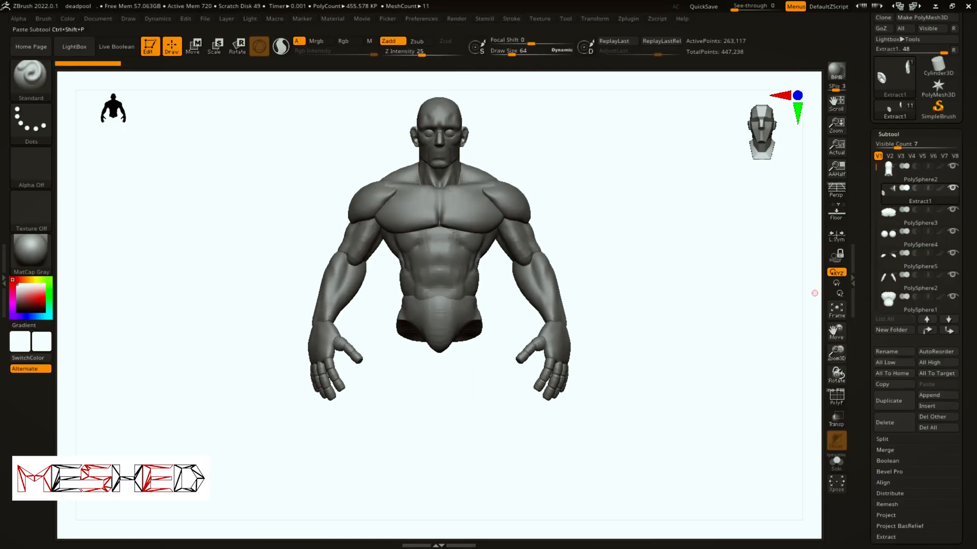
Step: Append a cylinder and place it, lengthened, beneath one side of the pelvis as the base of a thigh
left_click(936, 395)
left_click(709, 349)
left_click(443, 139, "alt")
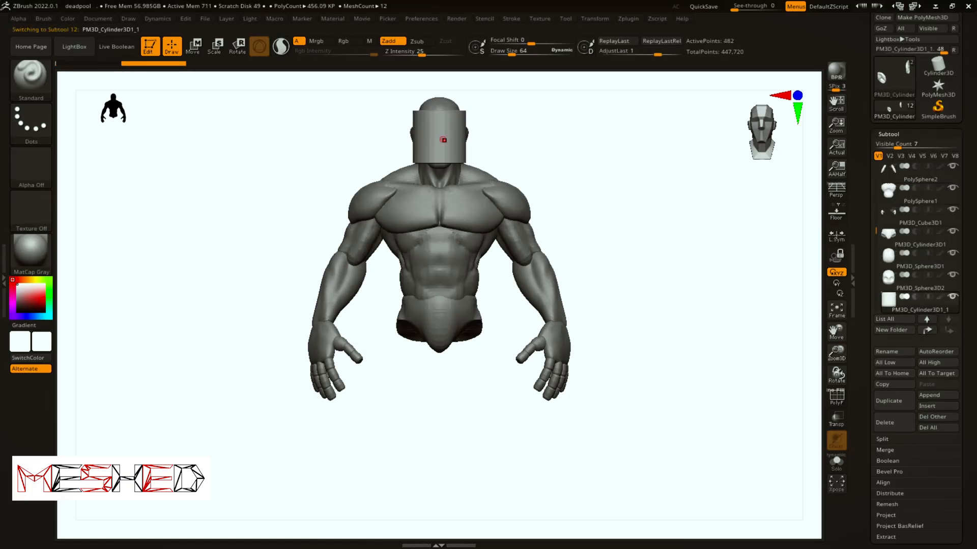
key("w")
left_click_drag(438, 136, 411, 403)
left_click_drag(340, 403, 337, 403)
left_click_drag(509, 433, 600, 432, "shift")
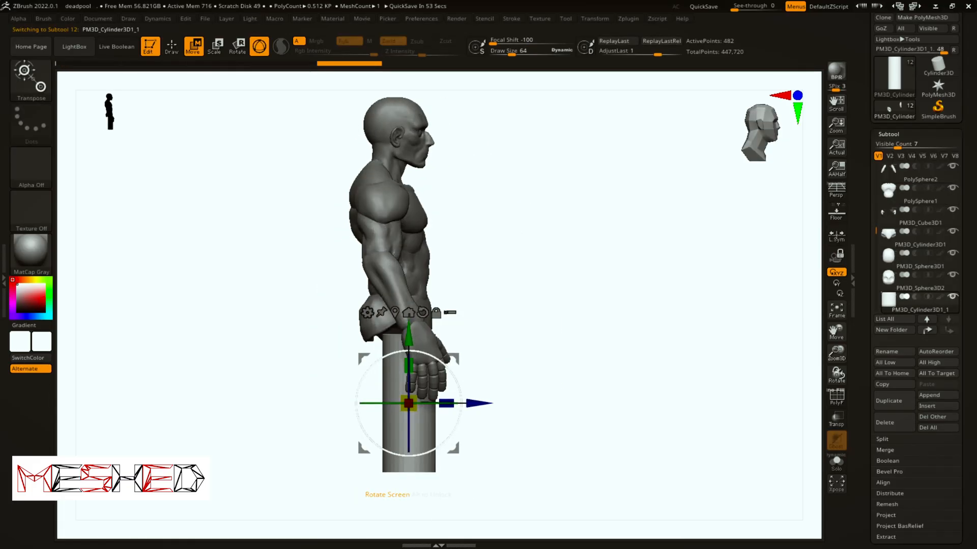
left_click_drag(479, 403, 464, 403)
left_click_drag(514, 371, 417, 365, "shift")
Step: Tilt the thigh cylinder slightly and subdivide it once, with the brush draw size at 1000
key("b")
key("m")
key("v")
key("w")
key("q")
key("ctrl")
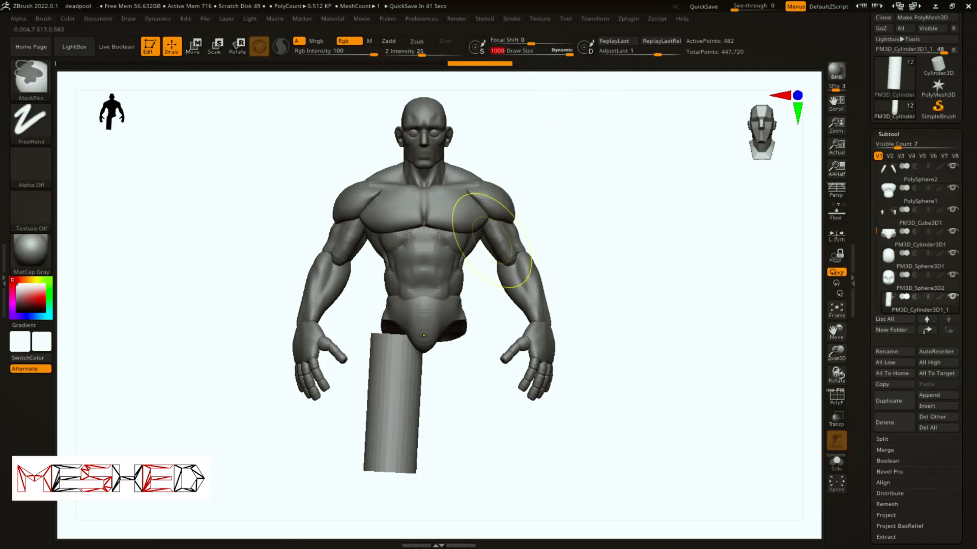
key("ctrl+d")
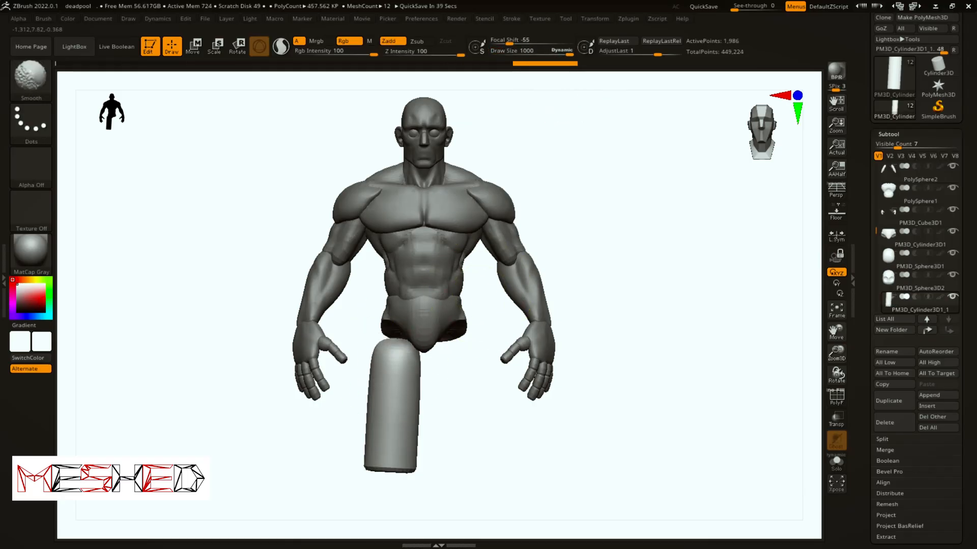
Step: Shape the cylinder into a tapered thigh with the Move brush, isolating it to round its upper end and then showing the whole figure again
left_click_drag(392, 336, 385, 325)
left_click_drag(371, 405, 365, 402)
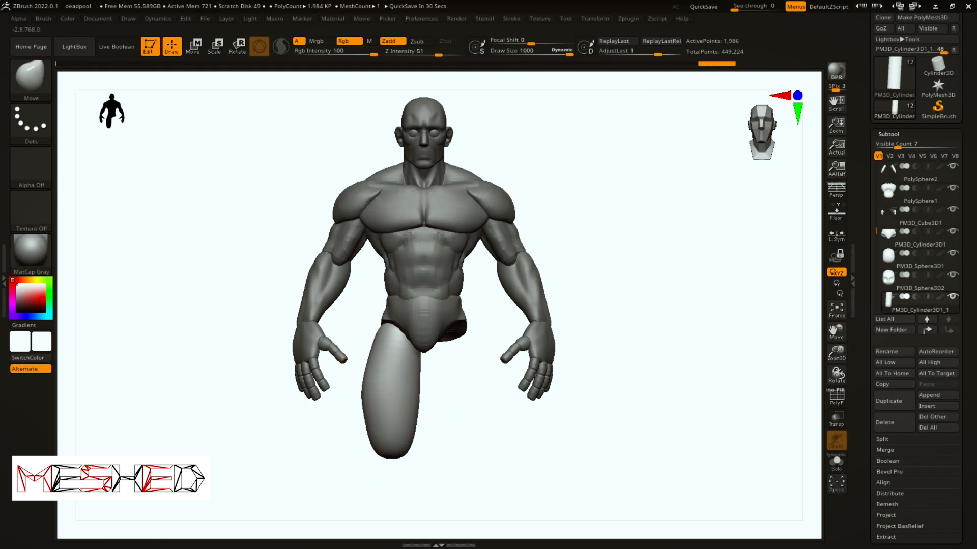
left_click_drag(342, 442, 432, 432, "shift")
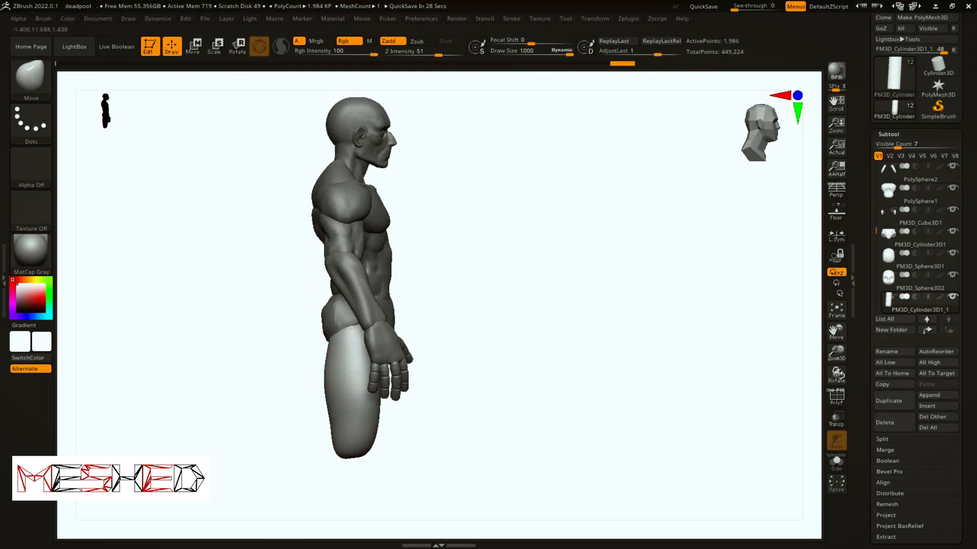
mouse_move(391, 417)
left_mouse_down("shift")
mouse_move(302, 429)
mouse_move(270, 402)
left_mouse_up("shift")
left_click(836, 463)
left_click_drag(278, 355, 284, 335)
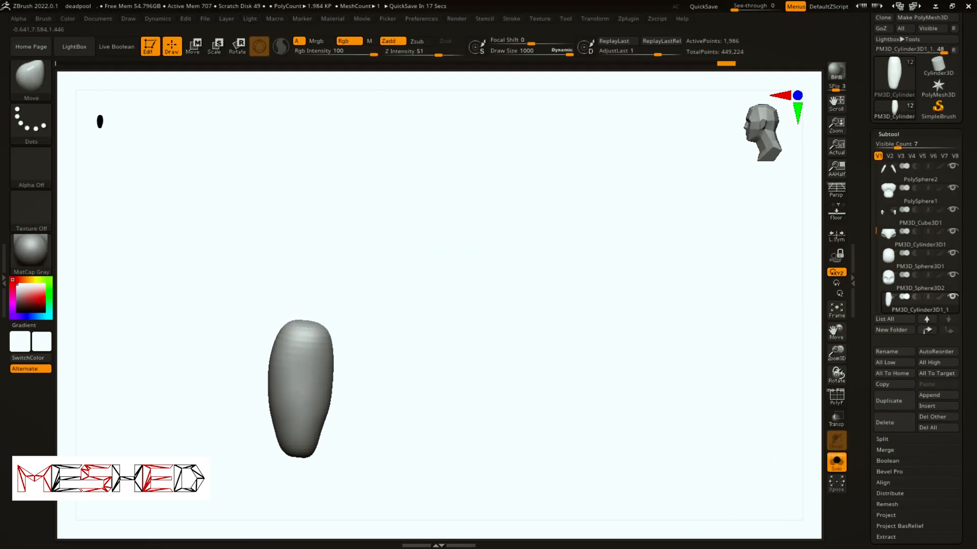
left_click_drag(475, 349, 778, 475)
left_click(836, 462)
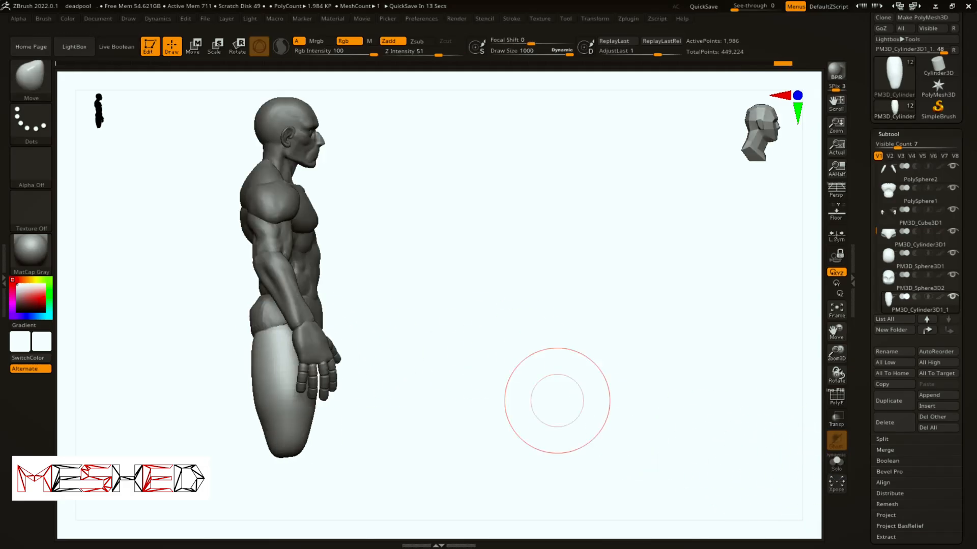
Step: Fit the rear of the thigh to the pelvis and adjust its back contour with the Move brush
left_click_drag(458, 366, 575, 368)
left_click_drag(328, 328, 308, 338)
left_click_drag(431, 279, 493, 282, "shift")
left_click(290, 325, "alt")
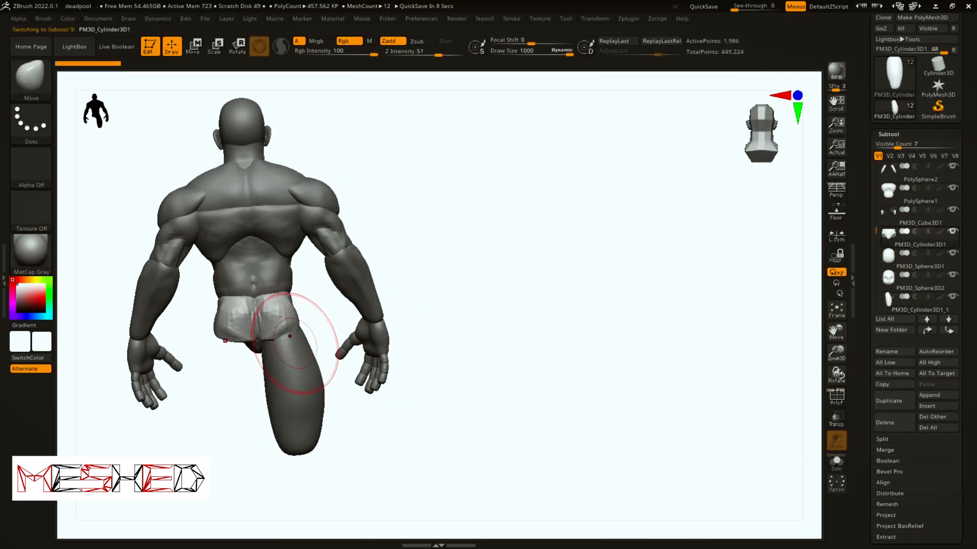
left_click_drag(320, 327, 236, 328)
left_click(295, 383, "alt")
left_click_drag(285, 391, 280, 393)
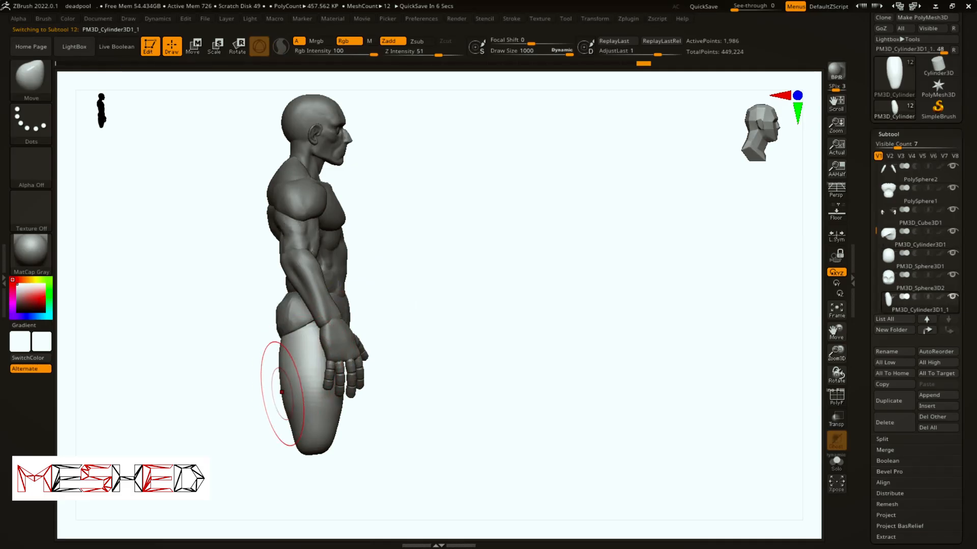
left_click_drag(219, 389, 158, 387)
left_click_drag(379, 438, 331, 436, "shift")
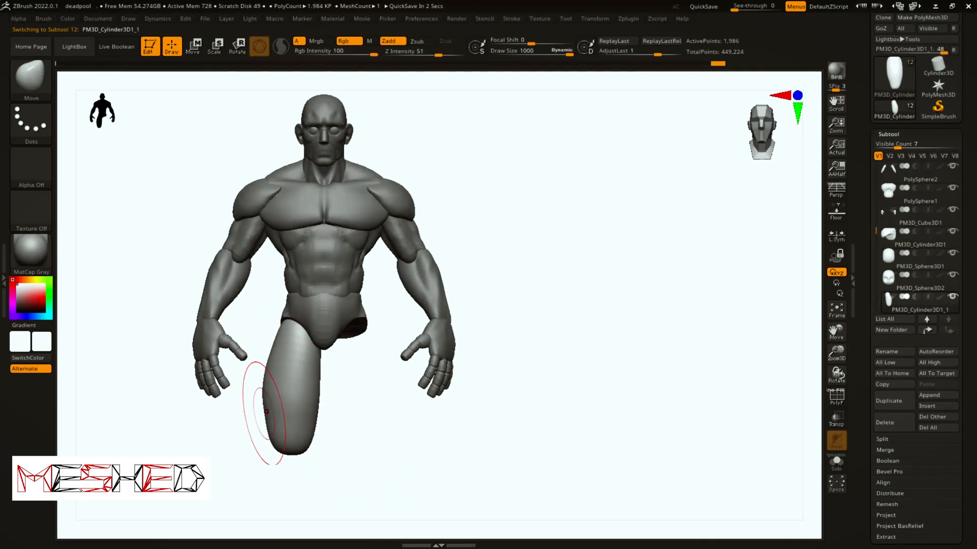
Step: Set the draw size to about 557 and refine the thigh's lower outline, smoothing its surface
left_click(511, 51)
left_click_drag(569, 52, 550, 52)
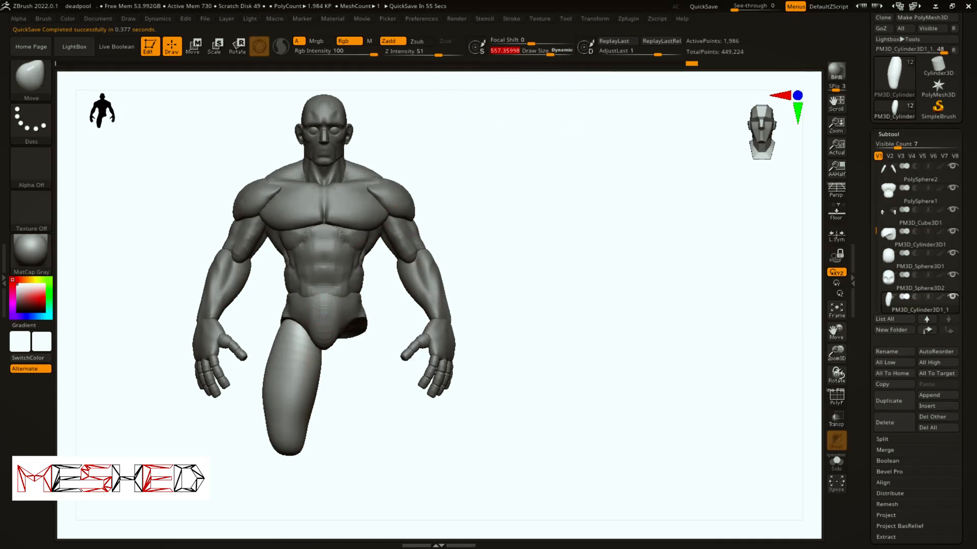
left_click_drag(314, 401, 309, 402)
mouse_move(359, 407)
left_mouse_down()
mouse_move(244, 408)
mouse_move(262, 422)
mouse_move(331, 407)
left_mouse_up()
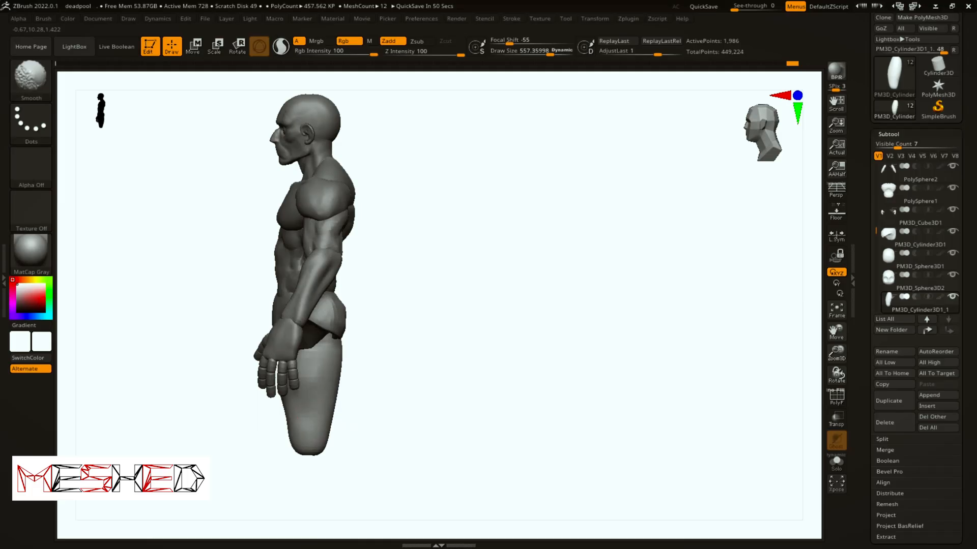
mouse_move(395, 366)
left_mouse_down()
mouse_move(360, 381)
mouse_move(330, 414)
left_mouse_up()
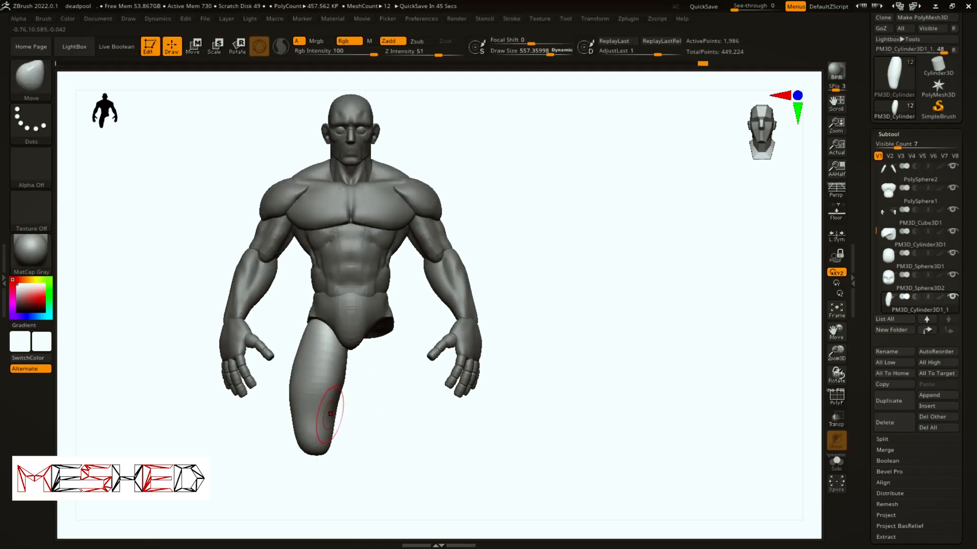
Step: Append a cylinder and move it down beneath the thigh
left_click(937, 396)
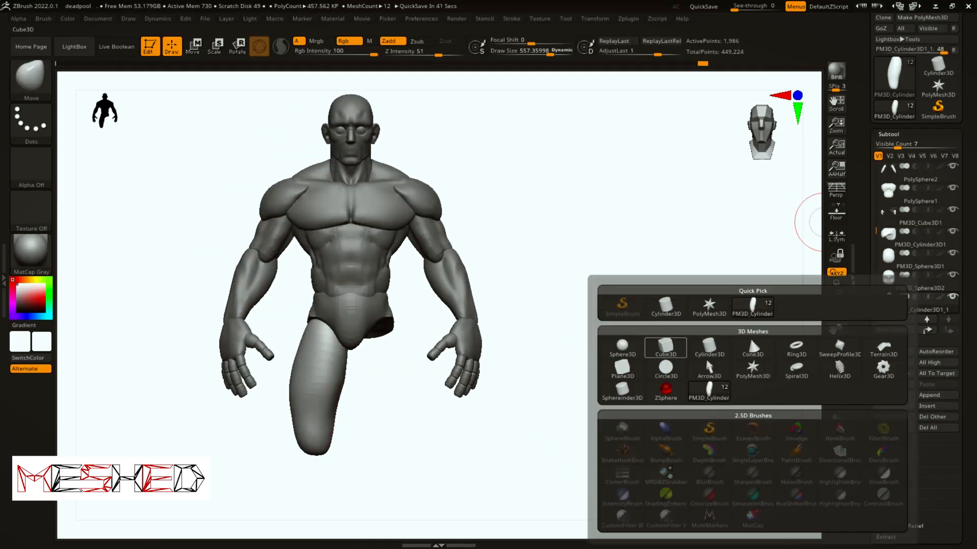
left_click(709, 348)
key("w")
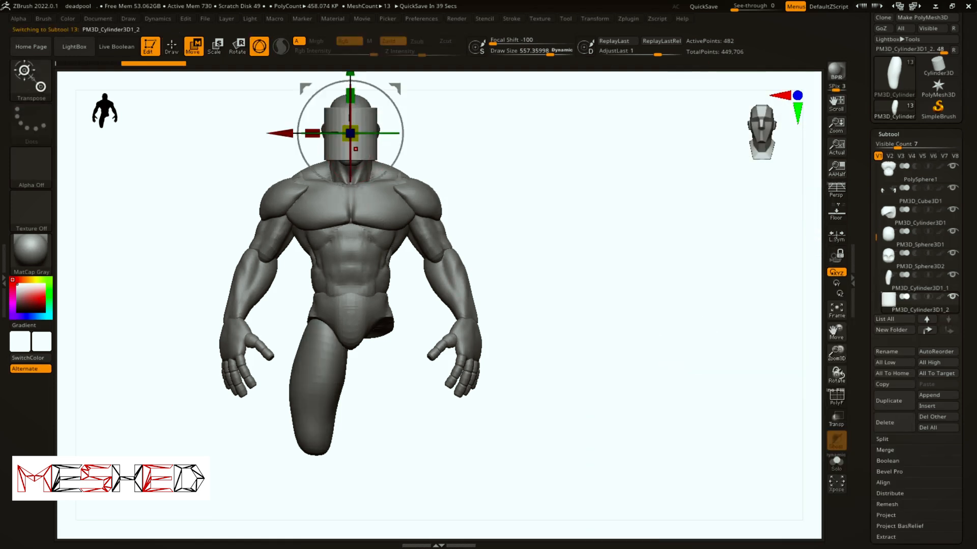
left_click_drag(350, 216, 350, 451)
right_click_drag(350, 452, 357, 292, "alt")
Step: Slim and lengthen the new cylinder under the knee as the base of the lower leg, and subdivide it once
left_click_drag(356, 325, 357, 258)
left_click_drag(288, 364, 247, 363)
right_click_drag(247, 363, 326, 364, "shift")
left_click_drag(354, 363, 345, 363)
right_click_drag(345, 363, 422, 363, "shift")
left_click_drag(354, 363, 345, 363)
right_click_drag(427, 429, 377, 441)
key("ctrl+d")
Step: Set the draw size to 1000 and smooth the upper end of the lower-leg cylinder
key("b")
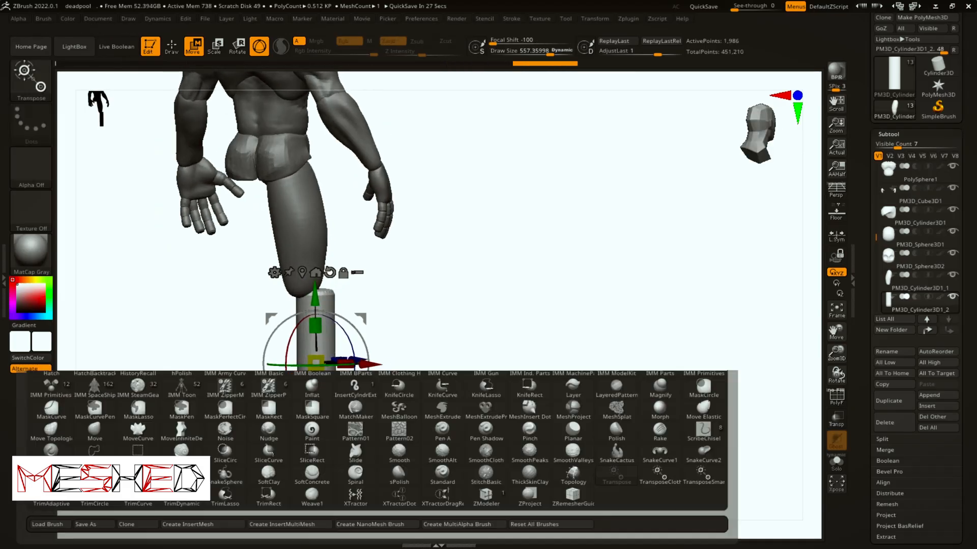
key("c")
key("b")
left_click_drag(552, 53, 570, 53)
left_click_drag(316, 310, 317, 326, "shift")
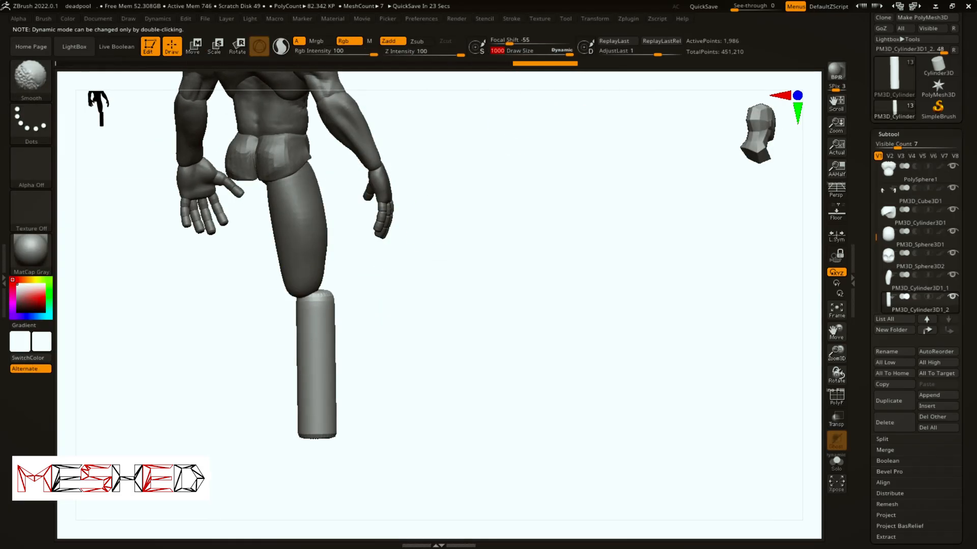
Step: Shape the lower leg with the Move brush, bulging the calf and tapering towards the ankle
key("b")
key("m")
key("v")
left_click_drag(328, 305, 322, 297)
right_click_drag(392, 296, 339, 300)
left_click_drag(336, 303, 333, 301)
left_click_drag(307, 341, 295, 340)
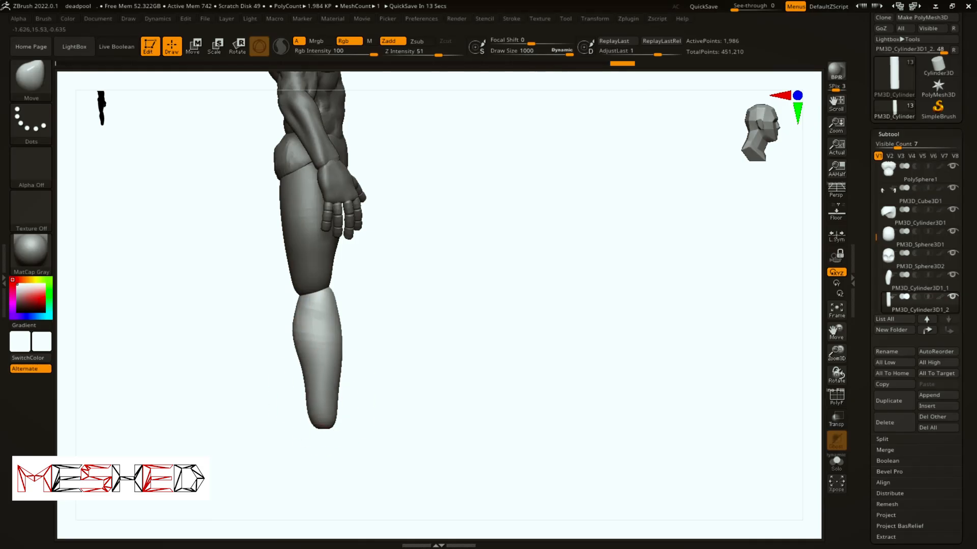
Step: Push the thigh's knee end forward with the Move brush, fit the lower leg's top to it and shift the ankle backward
left_click(323, 267, "alt")
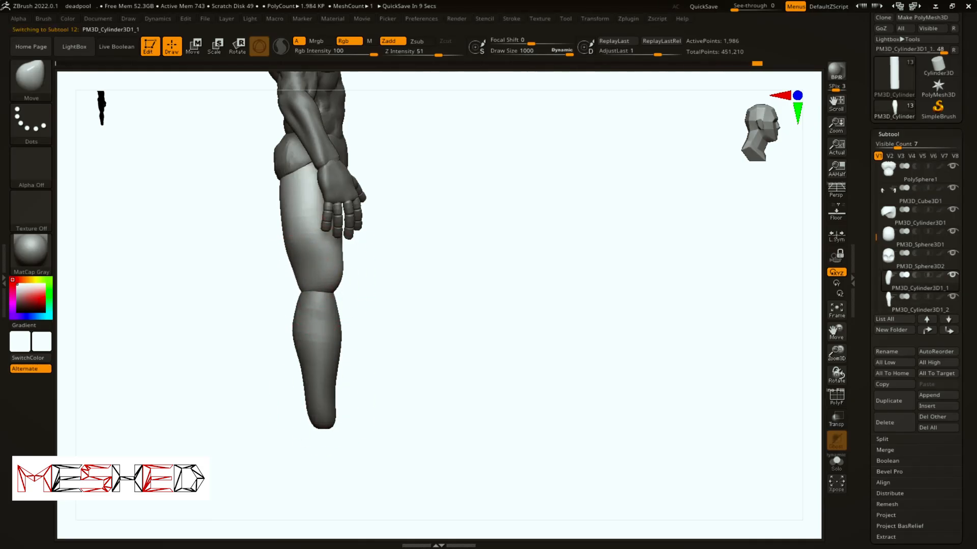
left_click(321, 312, "alt")
left_click_drag(331, 301, 335, 299)
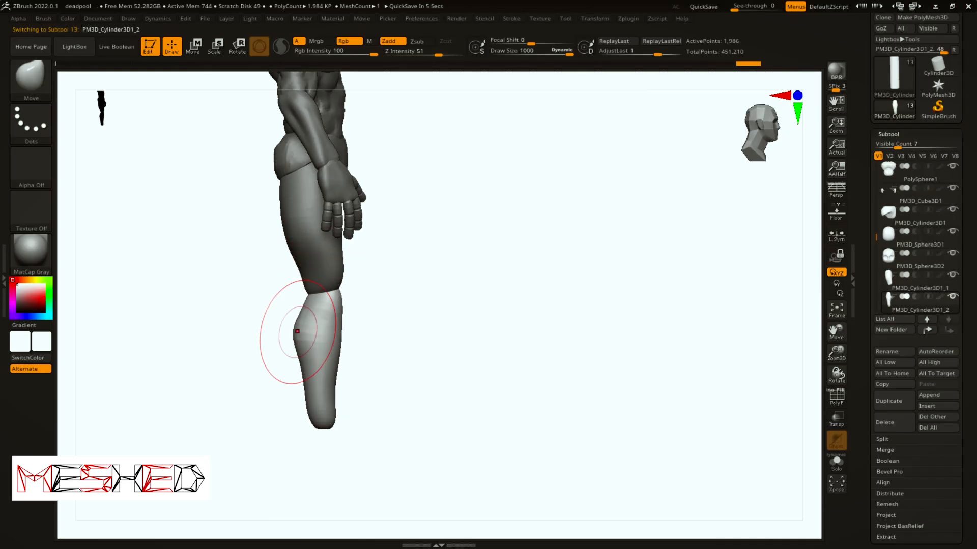
mouse_move(316, 424)
left_mouse_down()
mouse_move(307, 426)
mouse_move(315, 405)
left_mouse_up()
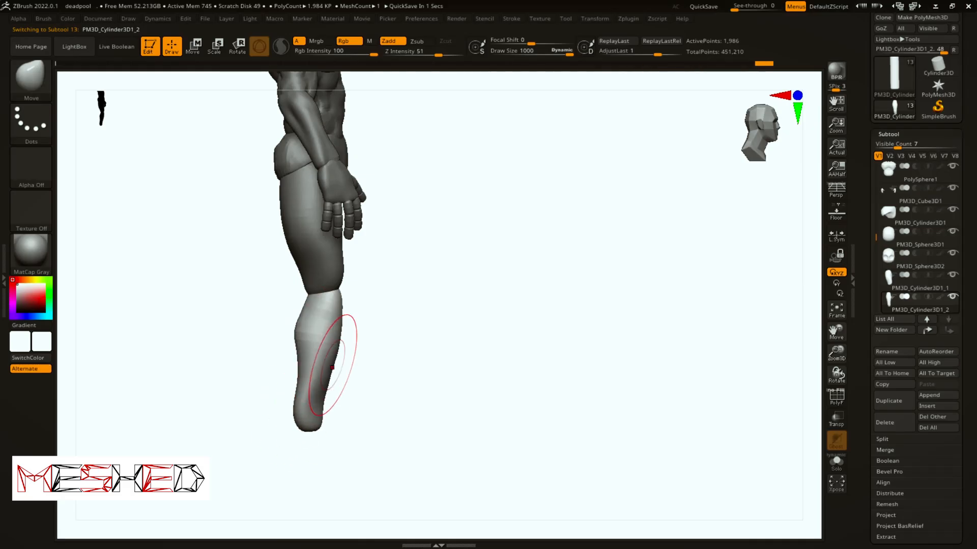
Step: Refine the calf and ankle contours of the lower leg from the side and back with the Move brush
mouse_move(224, 338)
left_mouse_down("shift")
mouse_move(315, 338)
mouse_move(262, 332)
left_mouse_up("shift")
left_click_drag(299, 335, 306, 336)
left_click_drag(267, 368, 299, 380)
left_click_drag(270, 391, 277, 408)
left_click_drag(296, 407, 298, 392)
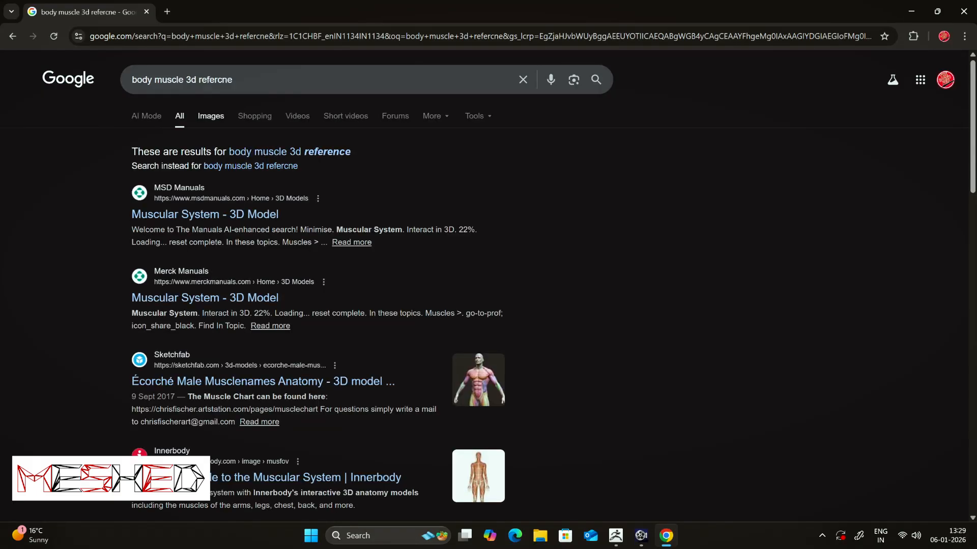
Step: Switch to the browser and open the 3D Male Anatomy Reference image from the body muscle 3d reference image results
left_click(210, 116)
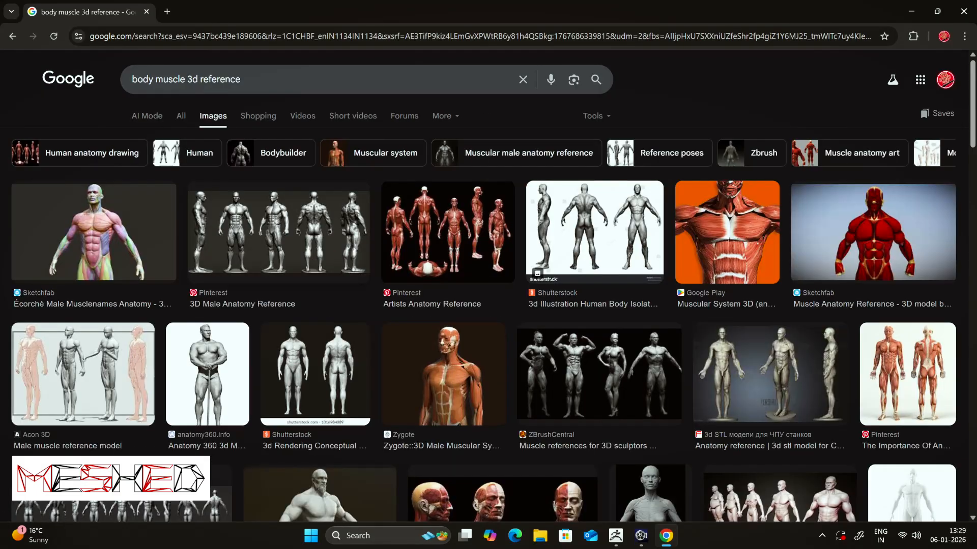
left_click(261, 232)
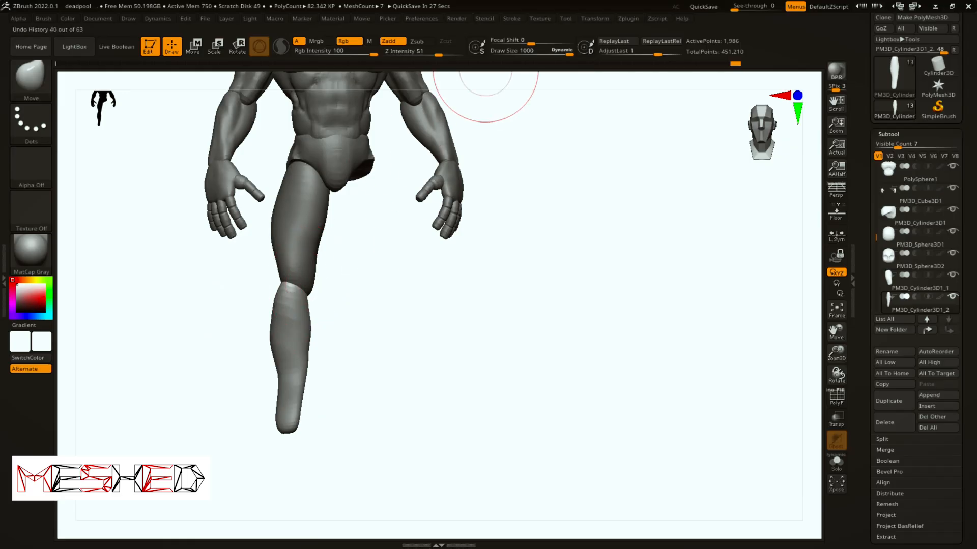
Step: Set the Move brush's draw size to about 591 and refine the lower leg's outline and the thigh's knee end
left_click(562, 50)
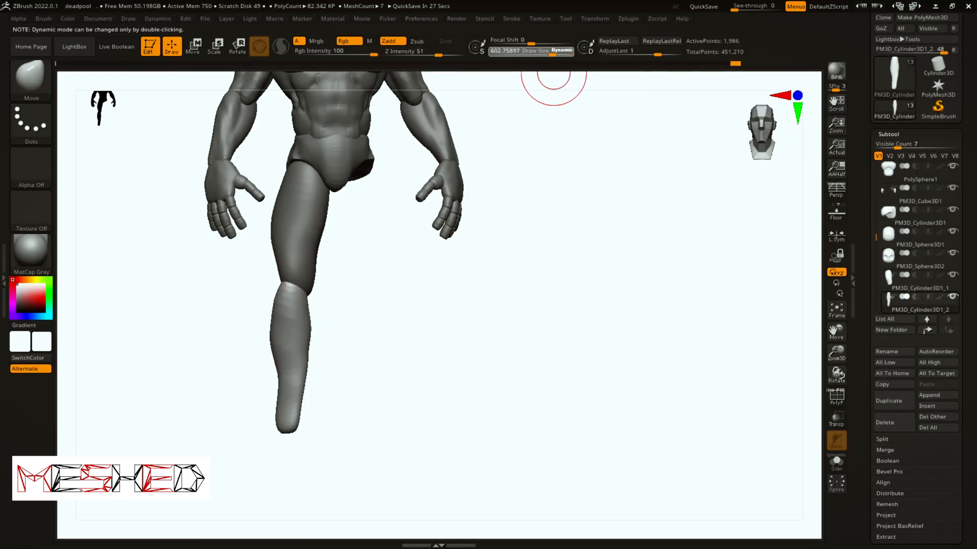
left_click_drag(304, 390, 294, 386)
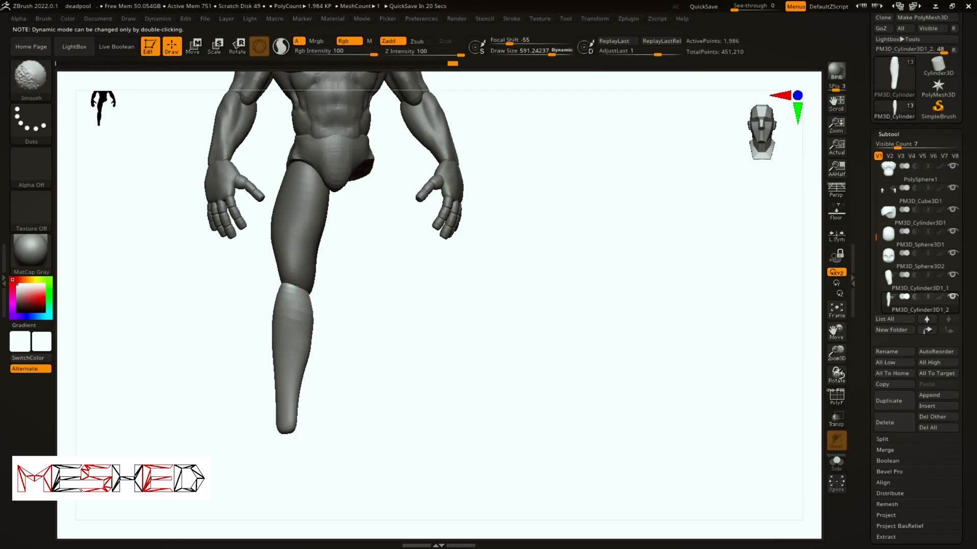
left_click(288, 271, "alt")
mouse_move(275, 275)
left_mouse_down()
mouse_move(221, 280)
mouse_move(292, 281)
left_mouse_up()
mouse_move(328, 283)
left_mouse_down()
mouse_move(365, 282)
mouse_move(307, 283)
left_mouse_up()
left_click_drag(351, 284, 453, 284)
left_click_drag(260, 278, 264, 279)
left_click_drag(356, 285, 458, 285)
Step: Build up the muscles on the back of the thigh with the ClayBuildup brush and smooth them
key("b")
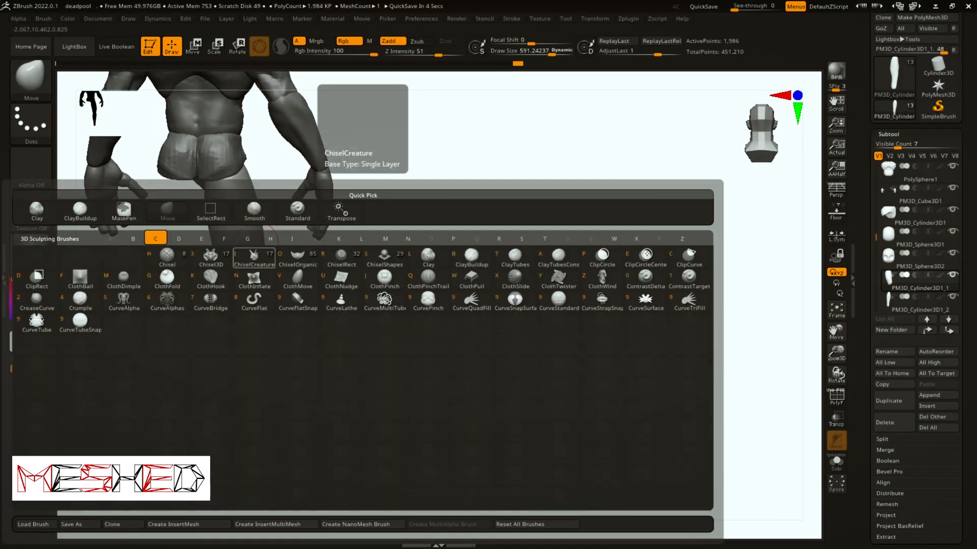
key("c")
key("b")
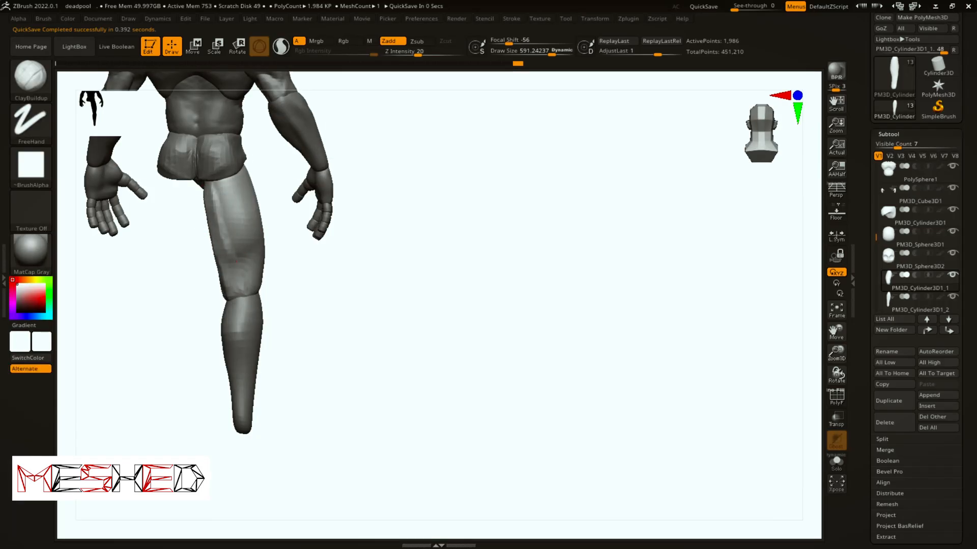
key("shift")
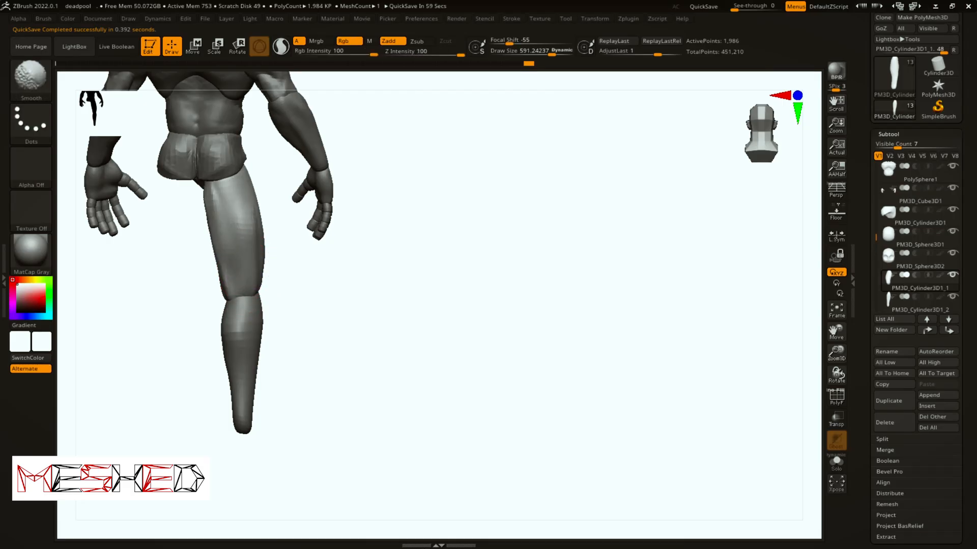
key("b")
key("c")
key("b")
key("b")
Step: Carve a groove down the lower back of the thigh with the DamStandard brush
key("d")
key("s")
left_click_drag(246, 254, 248, 288)
left_click_drag(285, 285, 402, 289)
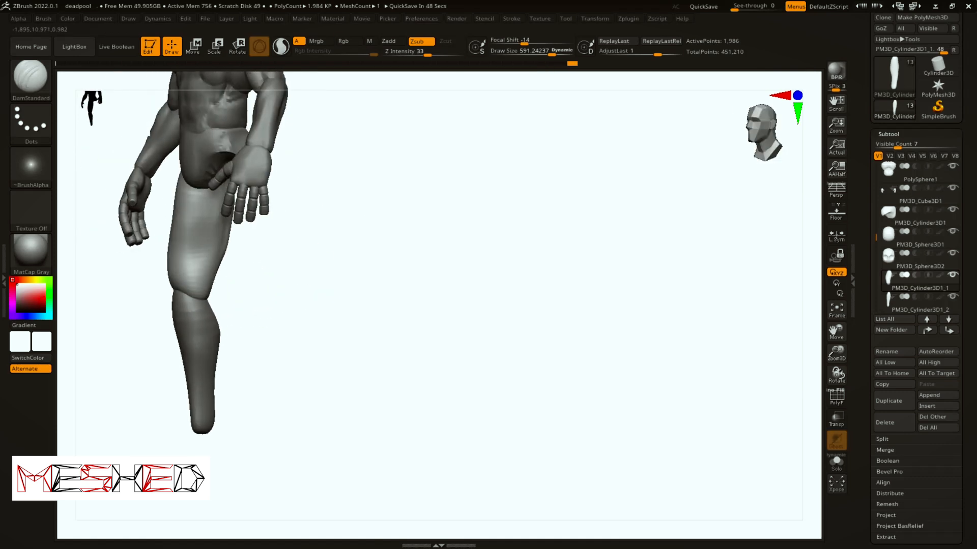
Step: Switch to the browser to study the leg shapes in the 3D Male Anatomy Reference image, and return to ZBrush
key("super")
left_click(666, 536)
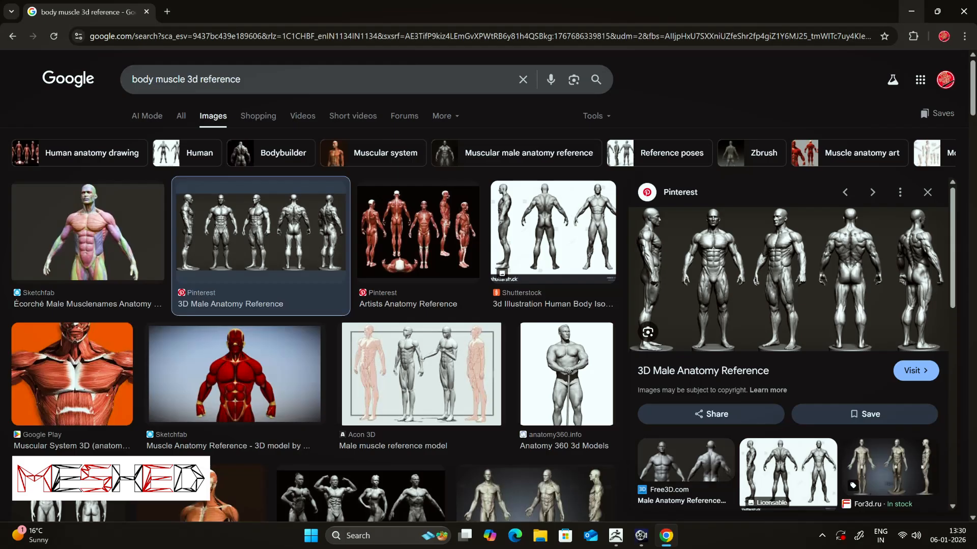
key("alt+Tab")
Step: Set the draw size to 1000 and reshape the thigh's knee end with the Move brush
left_click_drag(550, 52, 571, 52)
key("b")
key("m")
key("v")
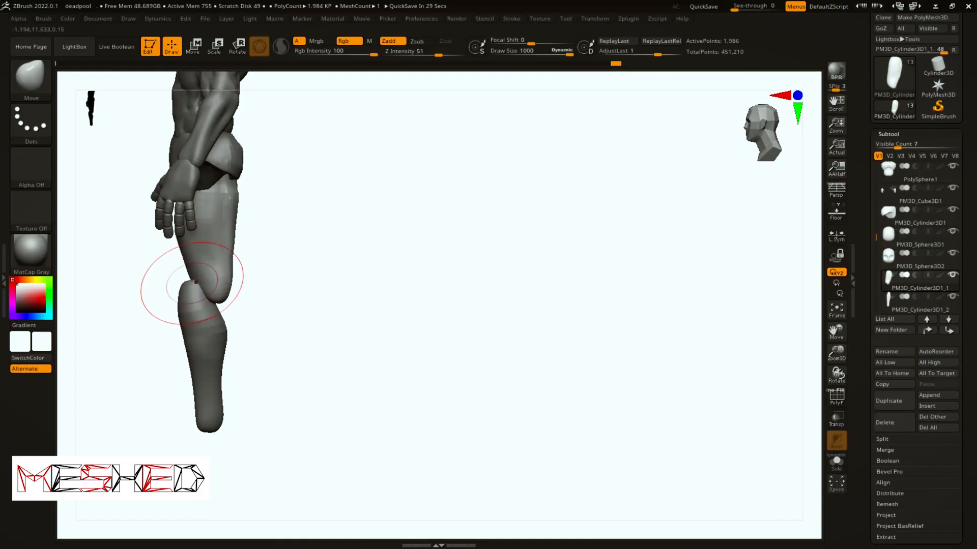
Step: Select the lower leg and shift it slightly back and down to line up under the thigh
left_click(196, 323, "alt")
key("w")
left_click_drag(196, 362, 213, 372)
left_click_drag(305, 374, 392, 373)
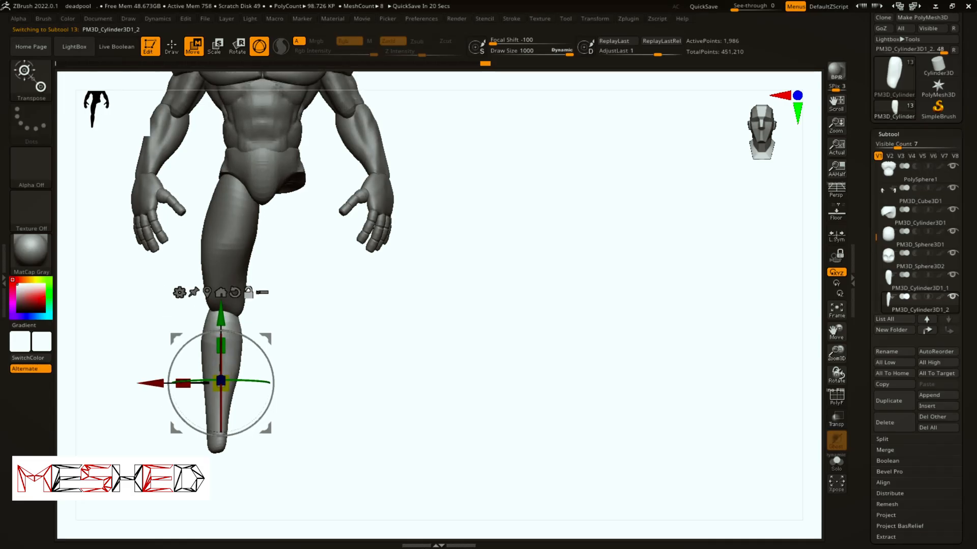
Step: Select the thigh and build up its muscle forms above the knee with the ClayBuildup brush
key("q")
key("b")
key("c")
key("b")
left_click(226, 280, "alt")
mouse_move(316, 300)
left_mouse_down()
mouse_move(264, 287)
mouse_move(284, 269)
left_mouse_up()
left_click_drag(353, 285, 363, 286)
Step: Narrow the kneecap sphere with the Move brush
key("b")
key("c")
key("b")
Step: Append a sphere for the kneecap and move it down towards the knee
left_click(930, 395)
left_click(622, 348)
left_click_drag(307, 342, 371, 343, "shift")
left_click_drag(371, 254, 394, 389, "alt")
left_click(316, 167, "alt")
left_click_drag(382, 285, 388, 199, "alt")
key("w")
left_click_drag(317, 81, 318, 274)
left_click_drag(318, 341, 294, 354)
Step: Scale the sphere down and position it at the front of the knee between the thigh and the lower leg
left_click_drag(377, 300, 379, 351, "alt")
mouse_move(379, 351)
left_mouse_down("shift")
mouse_move(432, 351)
mouse_move(374, 351)
left_mouse_up("shift")
left_click_drag(249, 340, 196, 340)
left_click_drag(264, 274, 265, 223)
left_click_drag(362, 284, 365, 330, "alt")
mouse_move(366, 331)
left_mouse_down()
mouse_move(394, 331)
mouse_move(363, 328)
left_mouse_up()
left_click_drag(265, 251, 264, 234)
left_click_drag(227, 289, 213, 289)
mouse_move(386, 325)
left_mouse_down()
mouse_move(338, 326)
mouse_move(317, 292)
left_mouse_up()
left_click_drag(199, 312, 215, 307)
left_click_drag(346, 292, 376, 292, "shift")
key("q")
Step: Build up the calf muscles on the back of the lower leg with the ClayBuildup brush
key("b")
key("m")
key("v")
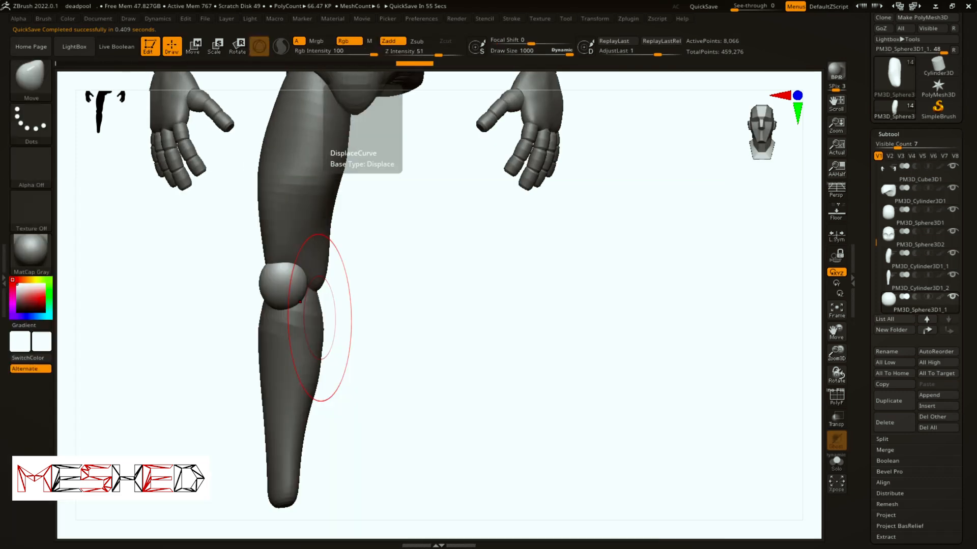
left_click_drag(264, 279, 274, 280)
Step: Select the lower leg and reshape its upper end behind the knee, setting the draw size to about 482
left_click(293, 347, "alt")
left_click_drag(239, 397, 458, 351, "alt")
mouse_move(356, 306)
left_mouse_down()
mouse_move(397, 270)
mouse_move(430, 211)
left_mouse_up()
left_click_drag(430, 211, 437, 239, "alt")
left_click_drag(567, 52, 566, 51)
left_click_drag(424, 379, 338, 374)
key("b")
key("c")
key("b")
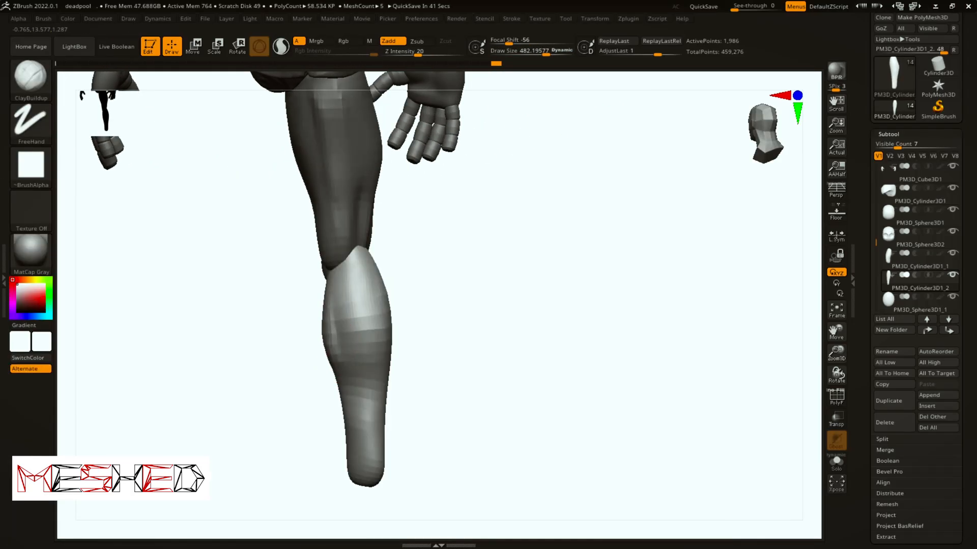
left_click_drag(441, 340, 408, 338, "shift")
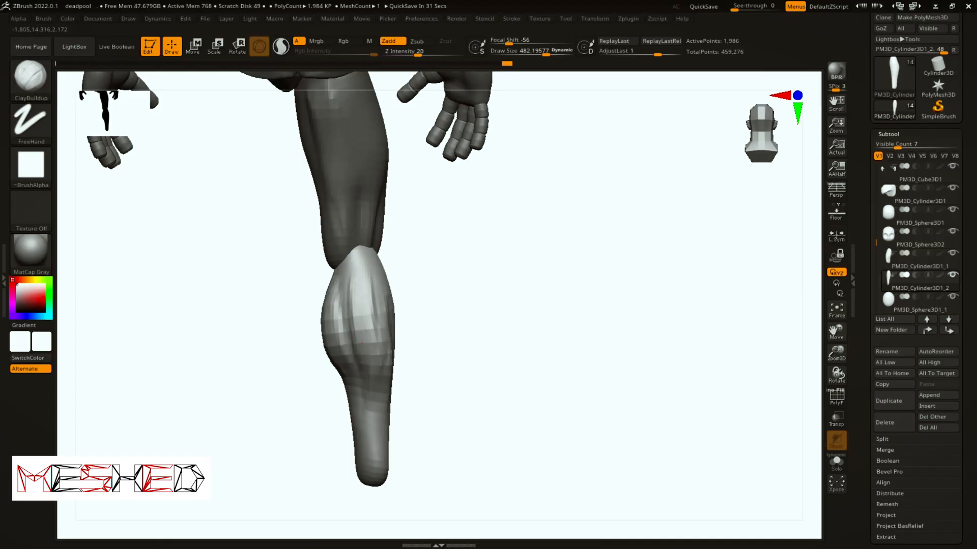
left_click_drag(300, 356, 218, 351)
left_click_drag(305, 351, 214, 348)
left_click_drag(389, 310, 425, 318)
Step: Smooth the shin and the built-up calf muscles of the lower leg
mouse_move(351, 325)
left_mouse_down("shift")
mouse_move(427, 303)
mouse_move(465, 432)
left_mouse_up("shift")
mouse_move(539, 394)
left_mouse_down("shift")
mouse_move(497, 377)
mouse_move(467, 298)
mouse_move(448, 430)
left_mouse_up("shift")
left_click_drag(492, 374, 513, 377)
mouse_move(439, 313)
left_mouse_down()
mouse_move(426, 401)
mouse_move(435, 442)
left_mouse_up()
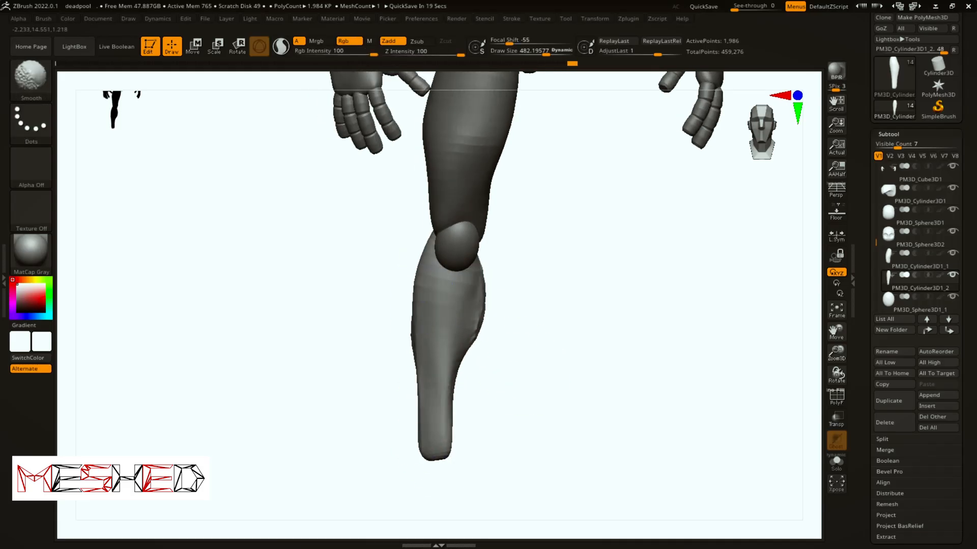
left_click_drag(325, 346, 396, 346)
left_click_drag(433, 287, 447, 356, "shift")
left_click_drag(356, 328, 438, 328)
left_click_drag(422, 290, 430, 330, "shift")
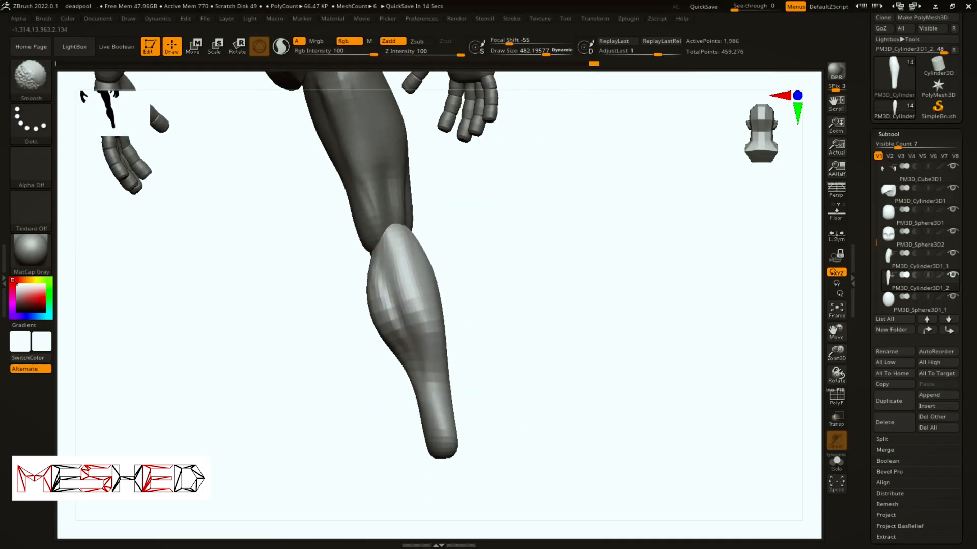
Step: Select the thigh and build up the inner muscle just above the kneecap with the ClayBuildup brush
right_click_drag(407, 224, 316, 265, "alt")
left_click(408, 263, "alt")
right_click_drag(396, 244, 418, 282, "ctrl")
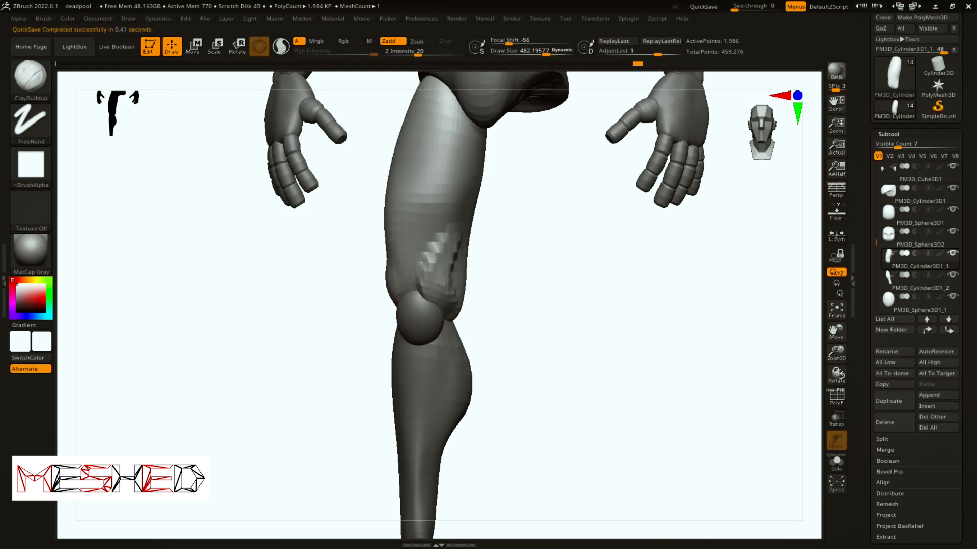
left_click_drag(459, 277, 461, 241)
right_click_drag(488, 250, 509, 251)
Step: Build up the front and outer side of the thigh with the ClayBuildup brush
mouse_move(425, 109)
left_mouse_down()
mouse_move(430, 230)
mouse_move(430, 109)
mouse_move(416, 203)
left_mouse_up()
right_click_drag(496, 218, 573, 219)
mouse_move(379, 196)
left_mouse_down()
mouse_move(347, 275)
mouse_move(375, 209)
left_mouse_up()
right_click_drag(489, 244, 440, 251)
left_click_drag(390, 259, 387, 201)
mouse_move(544, 239)
right_mouse_down()
mouse_move(524, 237)
mouse_move(504, 211)
right_mouse_up()
mouse_move(436, 155)
left_mouse_down()
mouse_move(420, 169)
mouse_move(432, 126)
mouse_move(433, 178)
left_mouse_up()
right_click_drag(565, 223, 473, 210)
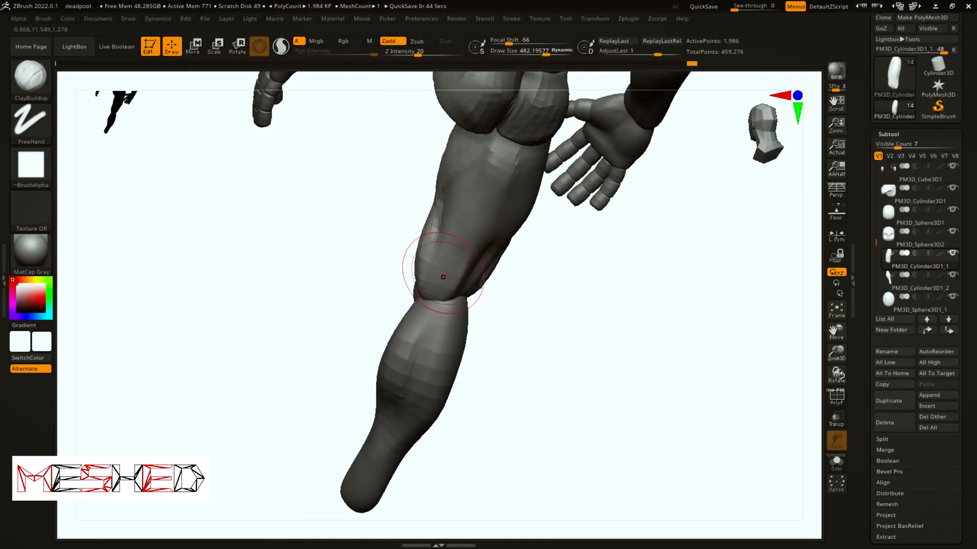
Step: Carve the hamstring tendon grooves on the back of the thigh above the knee with the DamStandard brush
key("b")
key("d")
key("s")
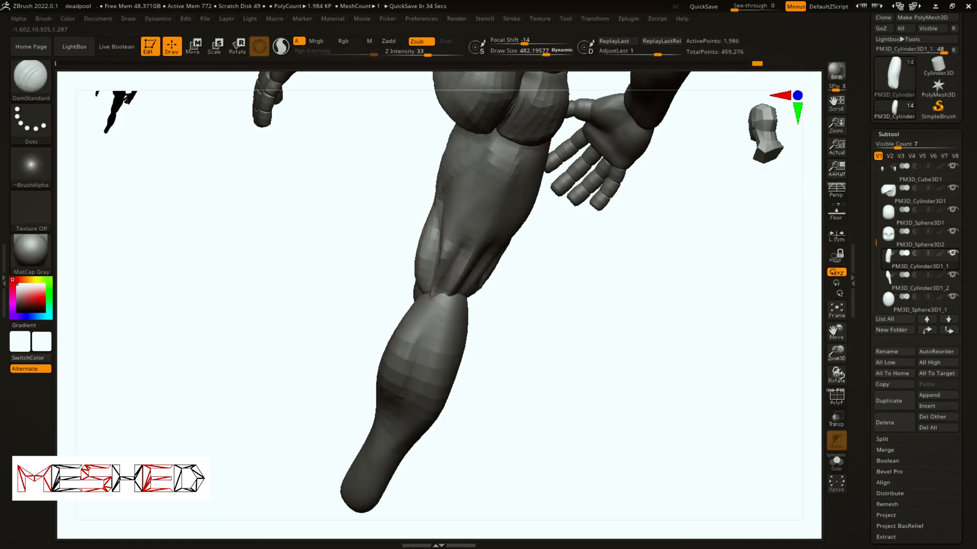
right_click_drag(434, 281, 581, 321)
Step: Select the lower leg and define its calf muscles with the DamStandard brush
left_click(429, 409, "alt")
right_click_drag(446, 390, 466, 237, "alt")
left_click_drag(467, 237, 439, 426)
right_click_drag(519, 222, 552, 222)
left_click_drag(432, 239, 436, 423)
mouse_move(435, 423)
right_mouse_down()
mouse_move(479, 324)
mouse_move(454, 308)
right_mouse_up()
left_click_drag(478, 330, 502, 342)
right_click_drag(510, 333, 486, 330)
left_click_drag(486, 330, 504, 211)
mouse_move(504, 212)
right_mouse_down()
mouse_move(530, 213)
mouse_move(431, 218)
mouse_move(491, 213)
right_mouse_up()
Step: Select the thigh, delete its lower subdivision level, and mirror and weld it to the other side
left_click(414, 197, "alt")
right_click_drag(415, 196, 425, 122, "ctrl")
left_click(895, 260)
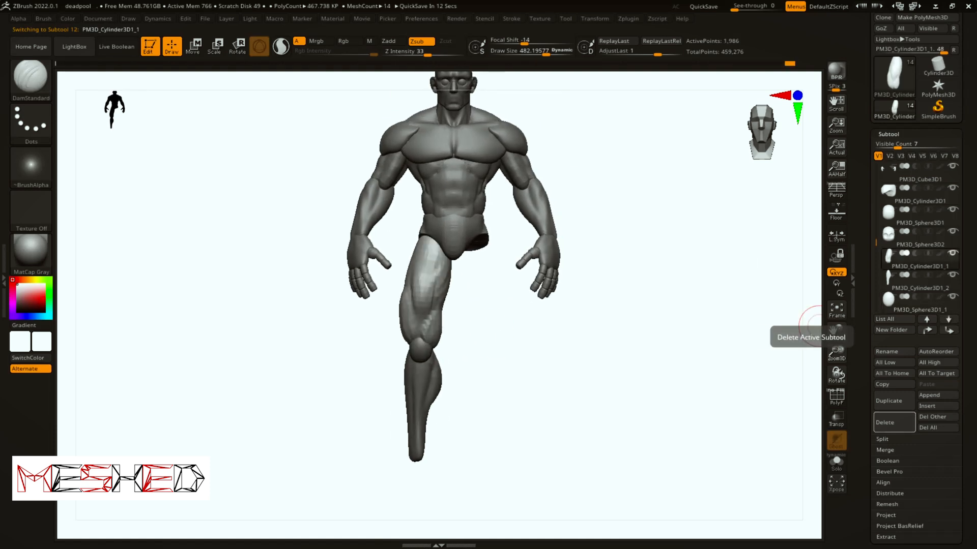
scroll(894, 422, "down", 10)
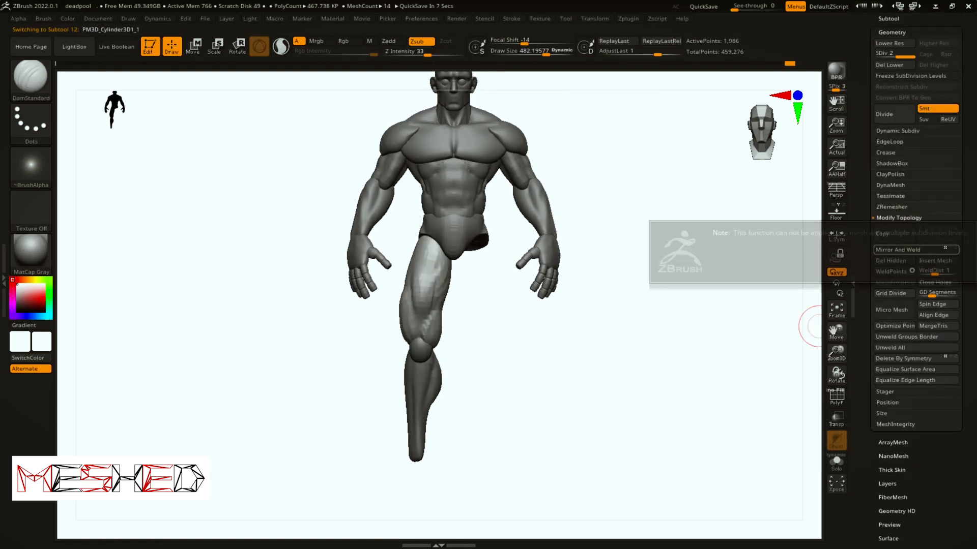
left_click(889, 64)
left_click(898, 249)
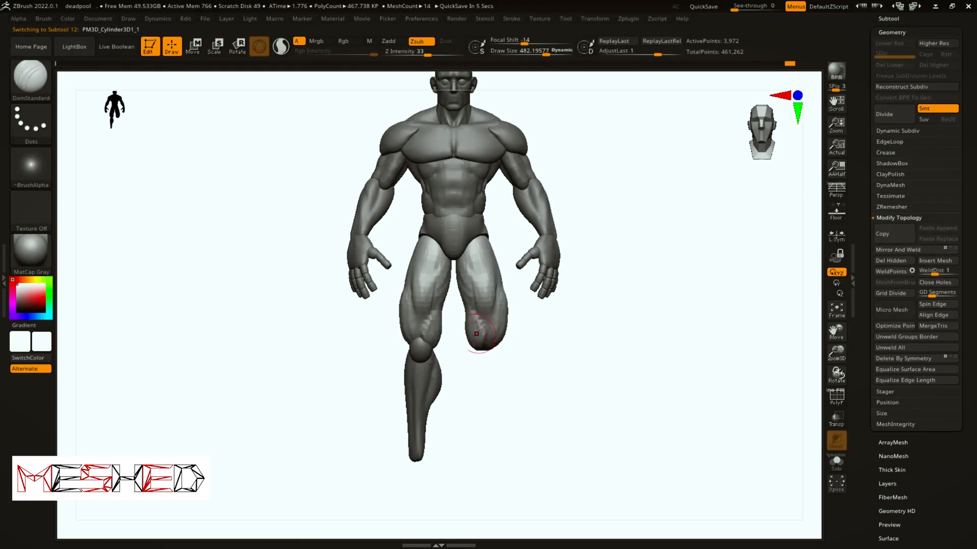
Step: Mirror and weld the kneecap to the other side and select the lower leg
left_click(422, 351, "alt")
left_click(898, 250)
left_click(423, 381, "alt")
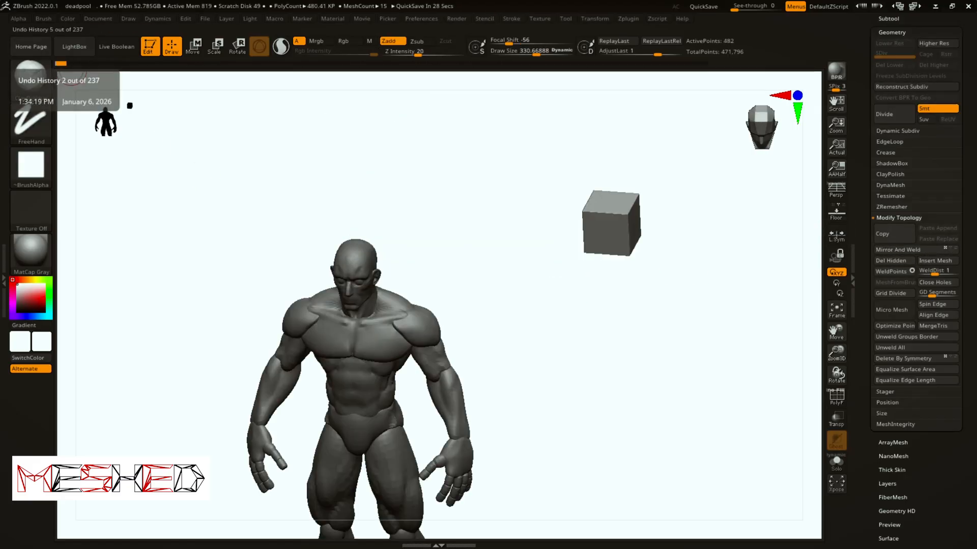
Step: Redo the foot's sculpting history from the starting cube to the rough foot shape
key("ctrl+z")
key("ctrl+shift+z")
key("ctrl+shift+z")
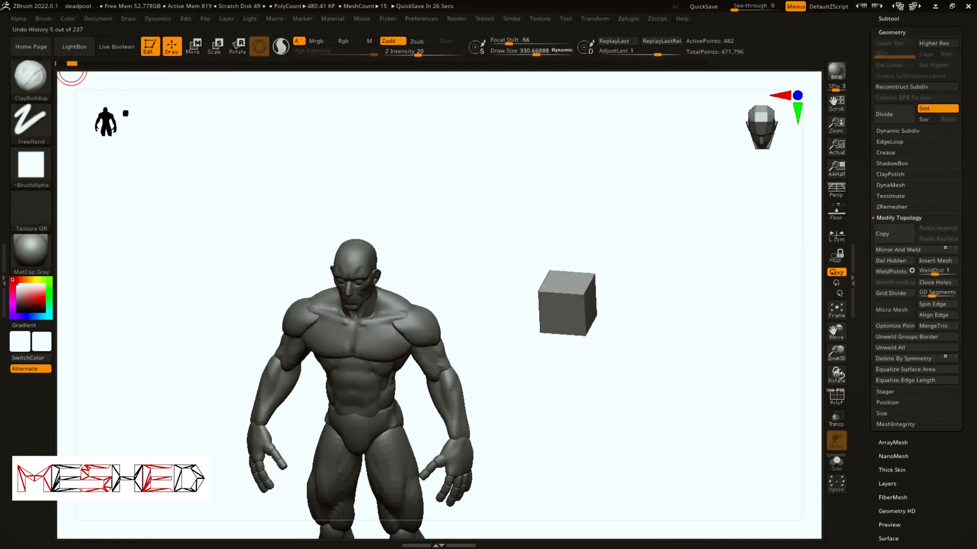
key("ctrl+shift+z")
key("ctrl+shift+z")
key("ctrl+shift+z")
key("ctrl+shift+z")
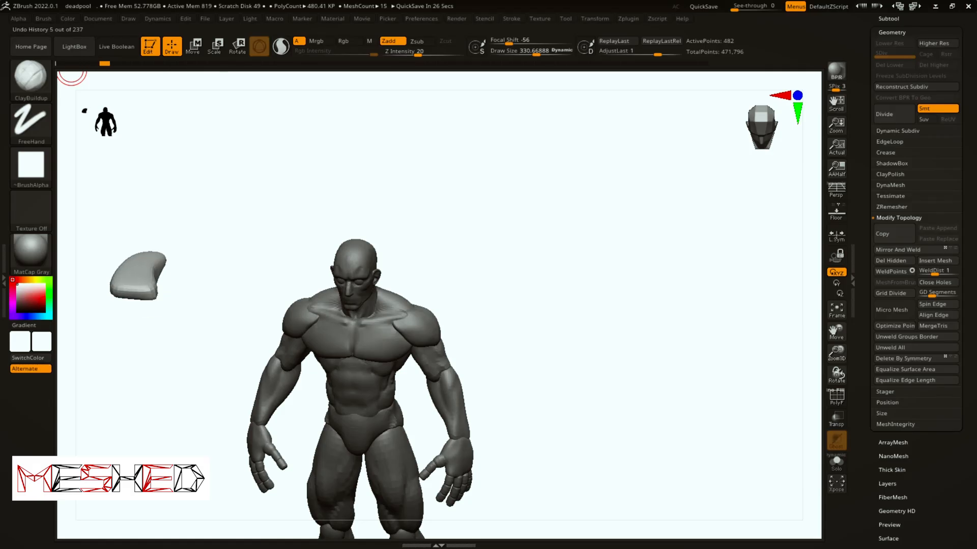
left_click_drag(165, 169, 146, 81)
key("ctrl+shift+z")
key("ctrl+shift+z")
key("ctrl+shift+z")
key("ctrl+shift+z")
key("ctrl+shift+z")
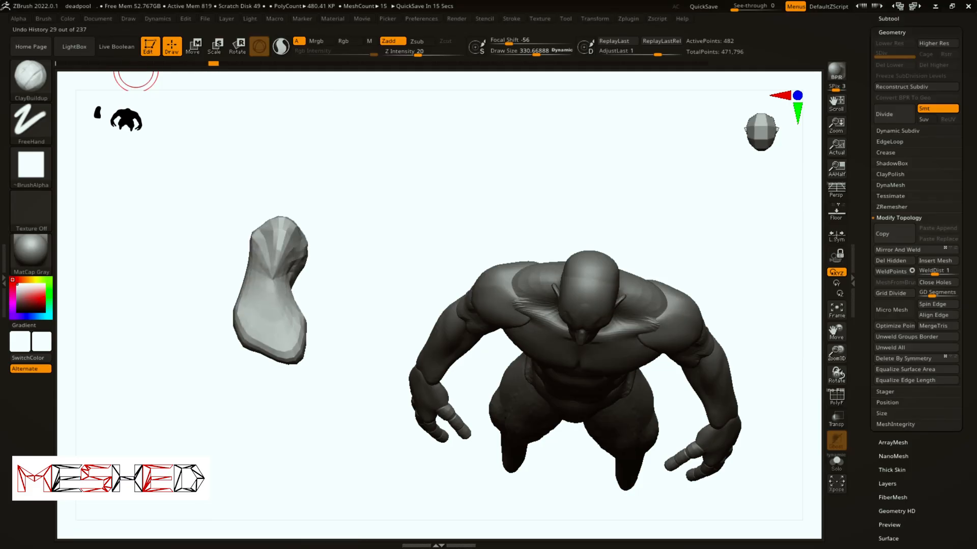
key("ctrl+shift+z")
key("ctrl+shift+z")
key("ctrl+shift+z")
key("ctrl+shift+z")
key("ctrl+shift+z")
key("ctrl+shift+z")
key("ctrl+shift+z")
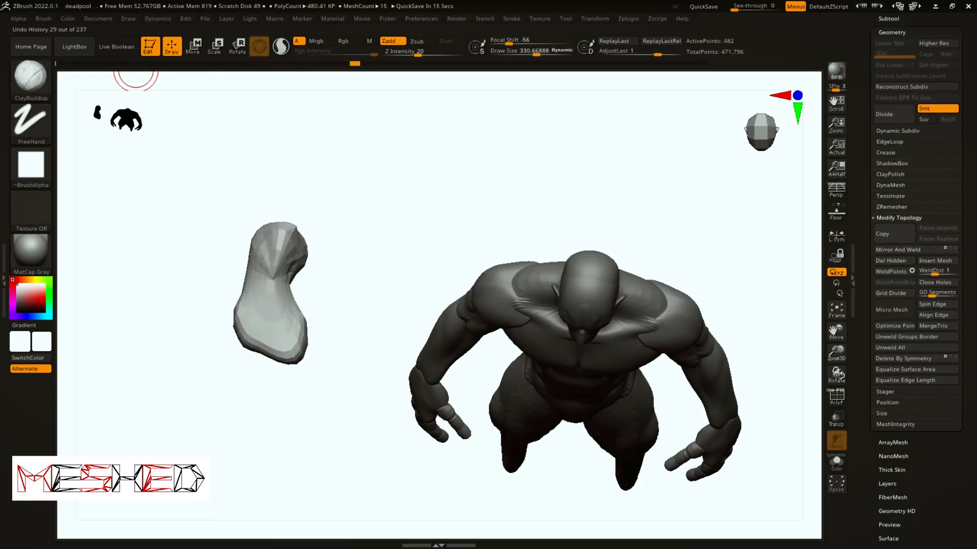
Step: Redo the rest of the foot's sculpting history through the added toes and the refined sole
key("ctrl+shift+z")
key("ctrl+shift+z")
key("ctrl+shift+z")
key("ctrl+shift+z")
key("ctrl+shift+z")
key("ctrl+shift+z")
key("ctrl+shift+z")
key("ctrl+shift+z")
key("ctrl+shift+z")
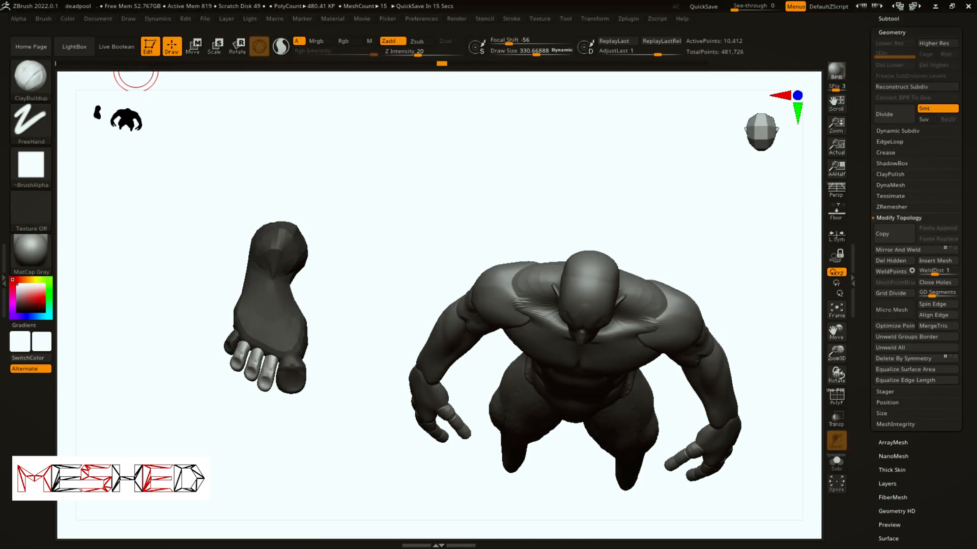
key("ctrl+shift+z")
key("ctrl+shift+z")
key("ctrl+shift+z")
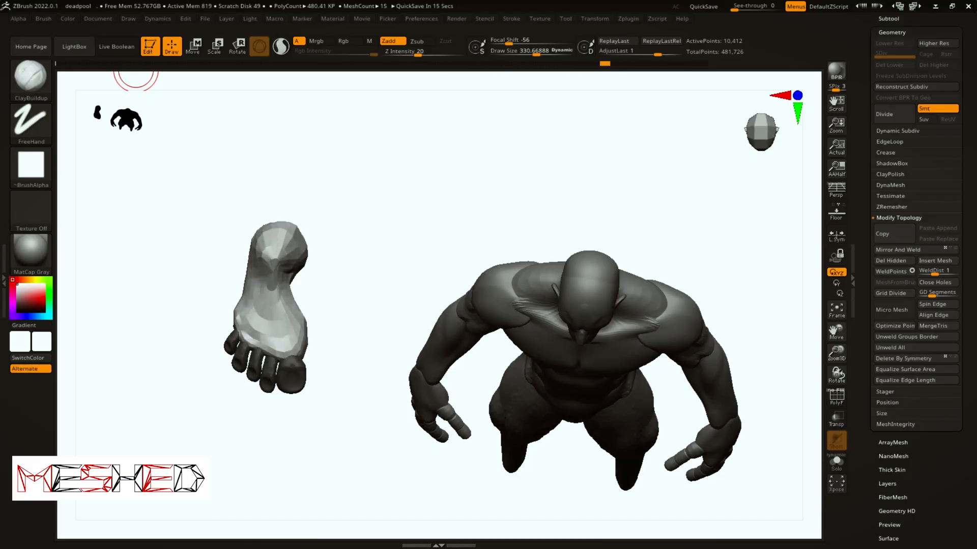
key("ctrl+shift+z")
key("ctrl+shift+z")
key("ctrl+shift+z")
key("ctrl+shift+z")
key("ctrl+shift+z")
key("ctrl+shift+z")
key("ctrl+shift+z")
key("ctrl+shift+z")
key("ctrl+shift+z")
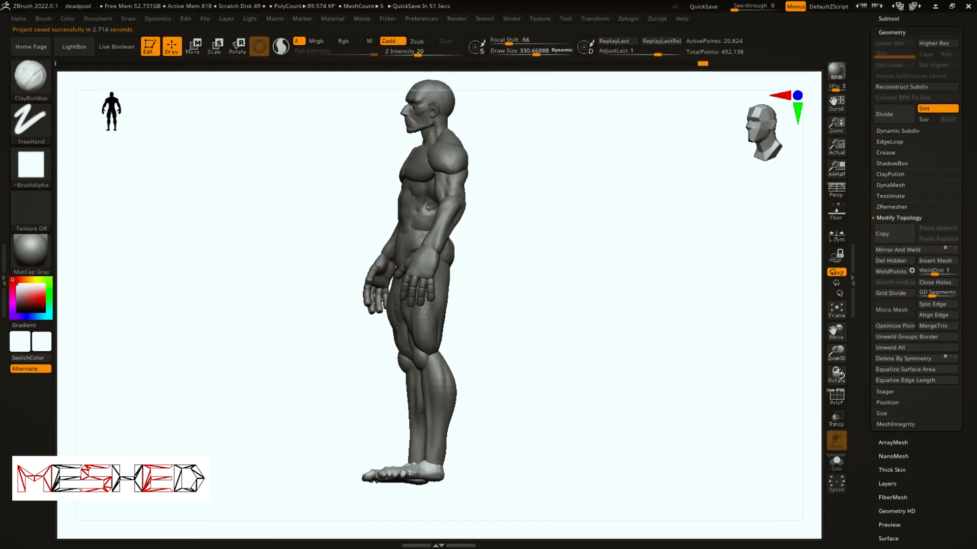
Step: Select the upper back piece and pull the lower corners of the lats down with the Move brush
left_click_drag(656, 328, 549, 442)
left_click(424, 286, "alt")
left_click_drag(607, 386, 620, 266, "alt")
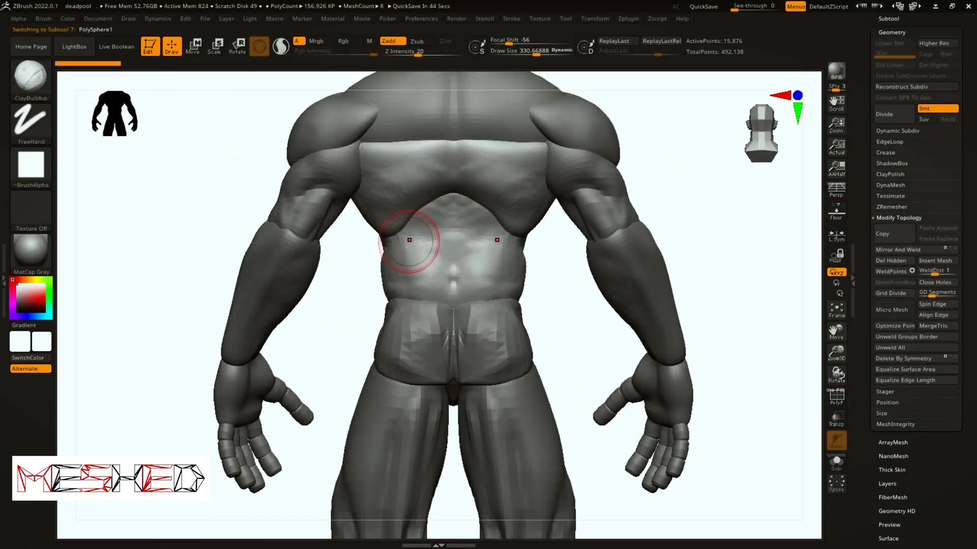
key("ctrl+shift")
left_click(373, 206, "ctrl+shift")
left_click(354, 262, "ctrl")
left_click(355, 266, "ctrl+shift")
left_click(355, 267, "ctrl")
left_click_drag(351, 270, 395, 272)
left_click_drag(393, 235, 386, 253)
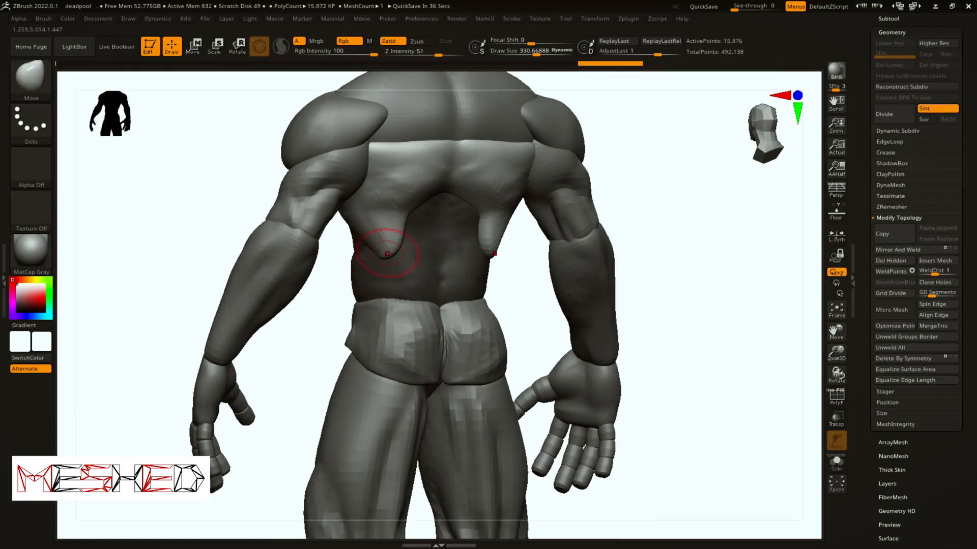
Step: Pull the inner edges of the lats toward the spine and round off their lower tips
right_click_drag(387, 252, 431, 222)
left_click_drag(444, 253, 446, 245)
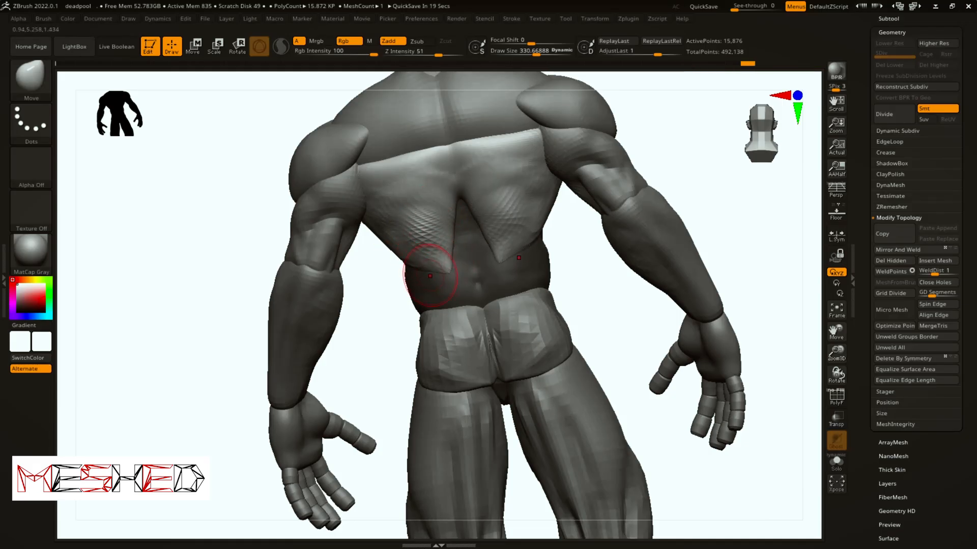
left_click_drag(447, 280, 451, 262, "shift")
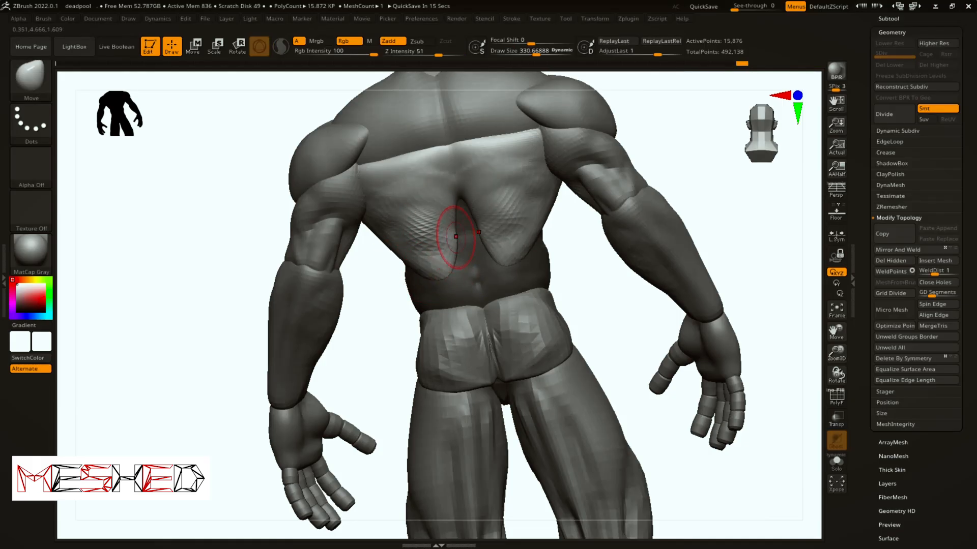
Step: Carve the spine groove between the two lats with the DamStandard brush
key("b")
key("d")
key("s")
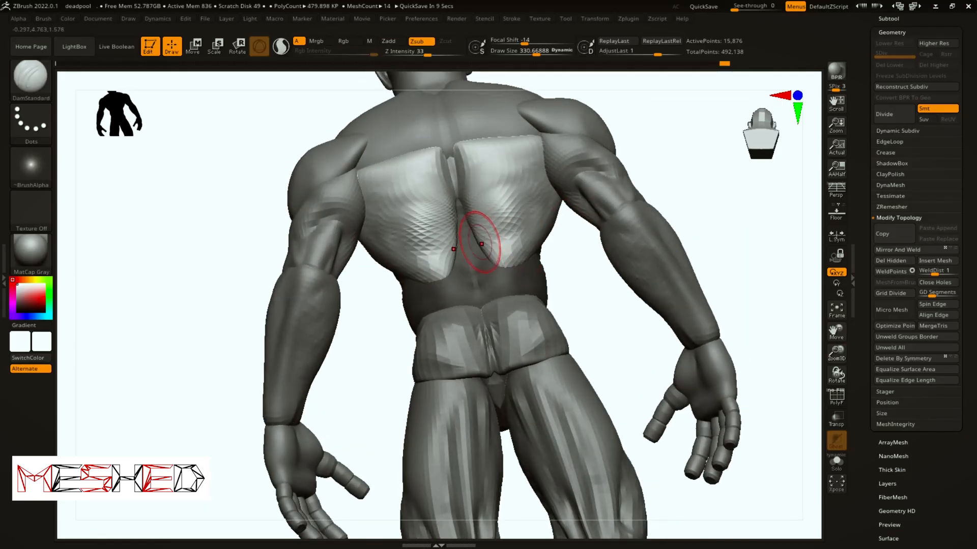
Step: Thicken the lats with the Inflat brush at a draw size of about 375
key("b")
key("i")
key("n")
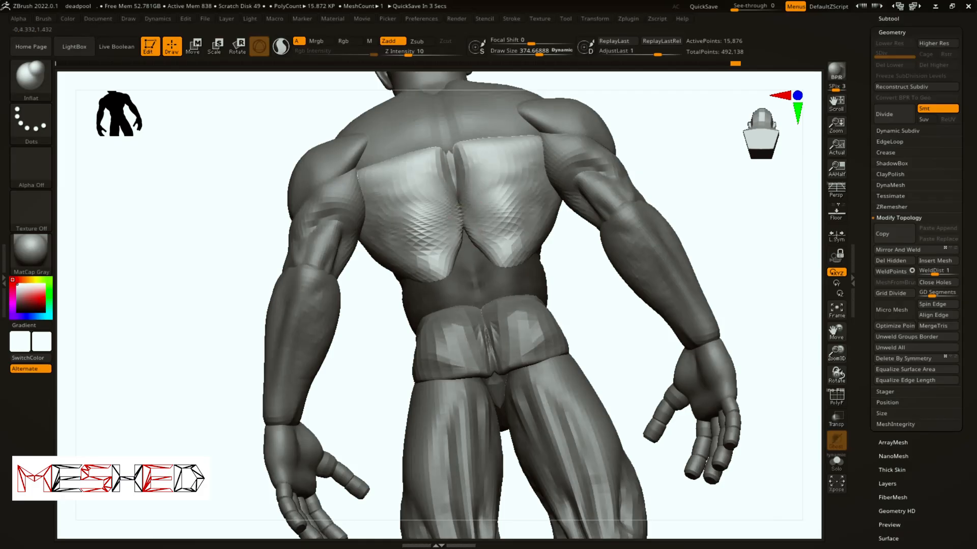
mouse_move(481, 217)
left_mouse_down()
mouse_move(501, 245)
mouse_move(525, 200)
left_mouse_up()
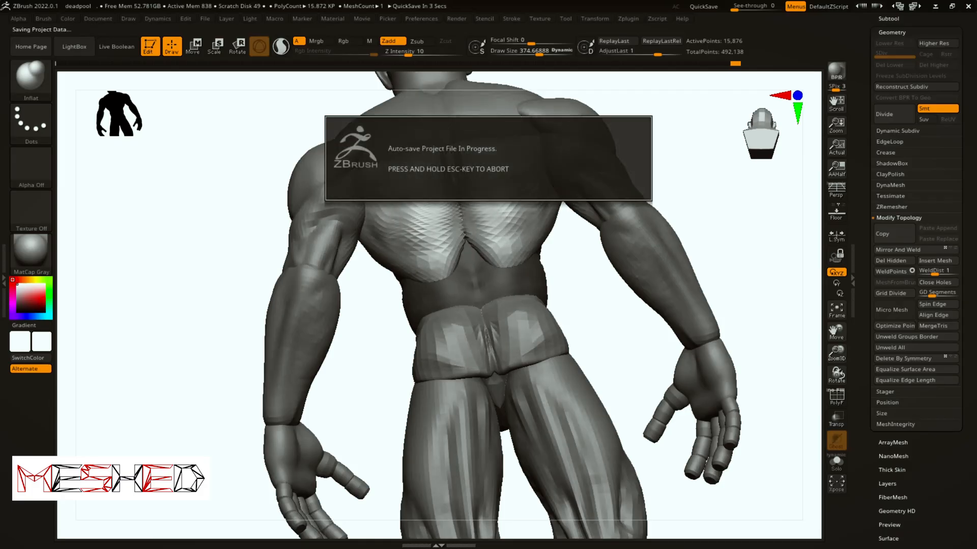
left_click_drag(251, 178, 262, 228)
mouse_move(379, 176)
left_mouse_down()
mouse_move(419, 192)
mouse_move(382, 216)
mouse_move(425, 175)
mouse_move(405, 208)
left_mouse_up()
Step: Build up the muscles over the shoulder blades with the ClayBuildup brush and smooth them
key("b")
key("c")
key("b")
left_click_drag(422, 175, 396, 229)
mouse_move(488, 204)
left_mouse_down()
mouse_move(478, 229)
mouse_move(442, 257)
mouse_move(407, 262)
left_mouse_up()
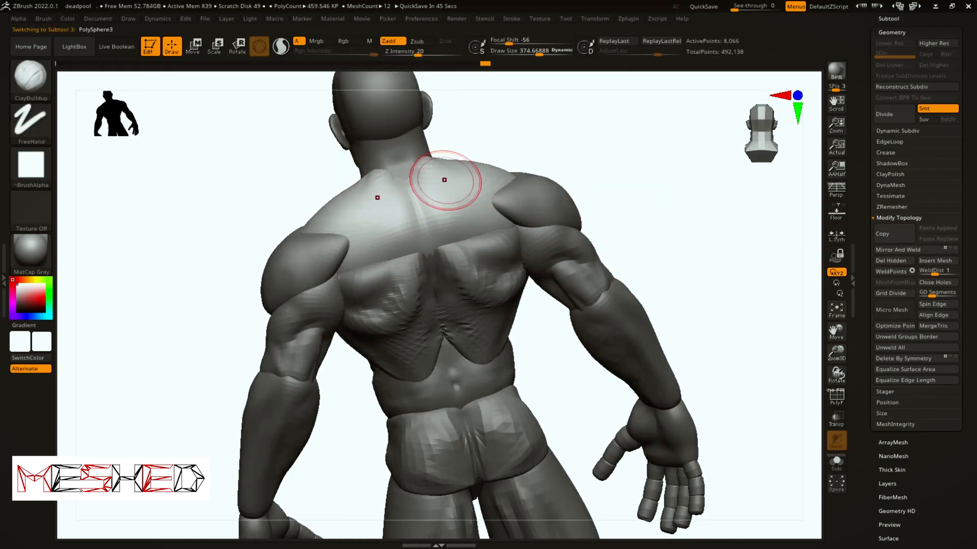
Step: Carve the grooves below the shoulder blades across the lats with the DamStandard brush
key("b")
key("d")
key("s")
left_click_drag(348, 223, 406, 252)
left_click_drag(341, 224, 402, 246)
Step: Select the trapezius piece and build up its muscles beside the spine and shoulders with the ClayBuildup brush
key("b")
key("c")
key("b")
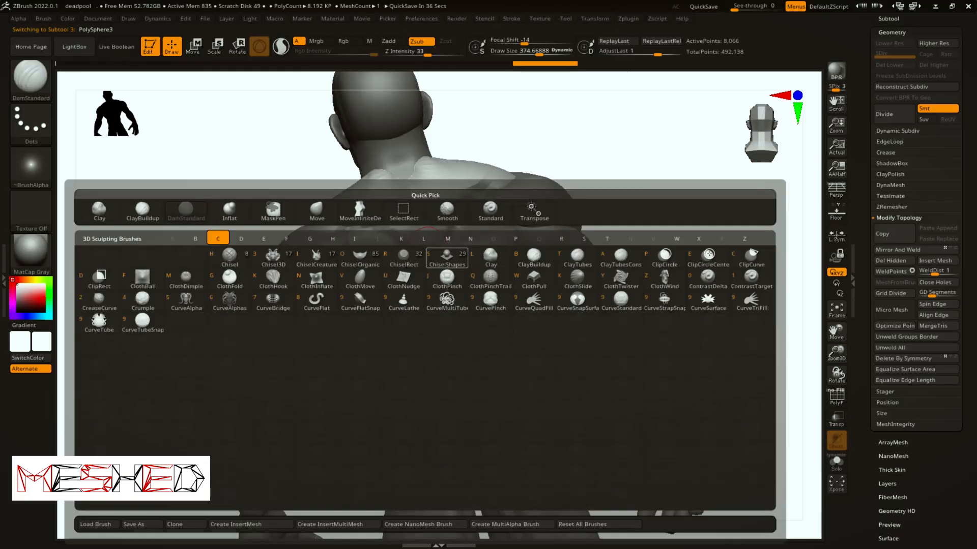
mouse_move(427, 249)
left_mouse_down()
mouse_move(402, 196)
mouse_move(382, 188)
mouse_move(383, 172)
mouse_move(380, 219)
left_mouse_up()
mouse_move(544, 224)
right_mouse_down()
mouse_move(406, 223)
mouse_move(499, 229)
right_mouse_up()
left_click(498, 217, "alt")
left_click_drag(482, 206, 517, 227)
right_click_drag(584, 174, 536, 206)
left_click_drag(523, 224, 491, 197)
right_click_drag(420, 219, 455, 230)
left_click(447, 219, "alt")
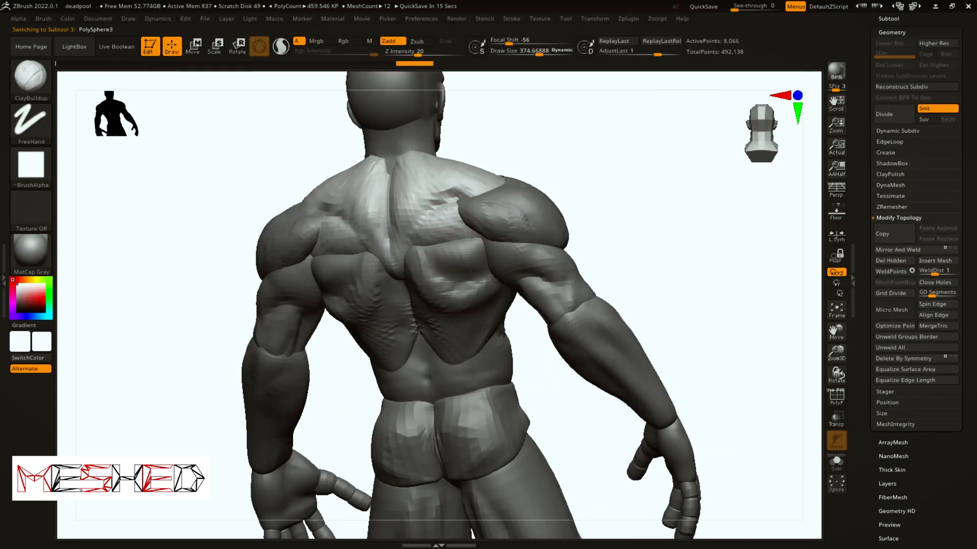
Step: Select the shoulder muscle and build up its surface with the ClayBuildup brush
right_click_drag(519, 216, 482, 249)
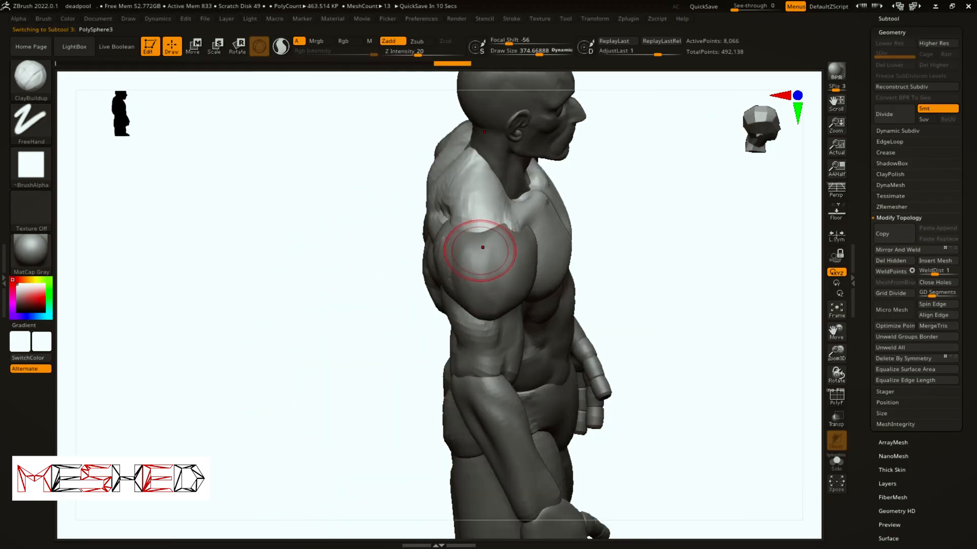
left_click(481, 248, "alt")
mouse_move(481, 298)
left_mouse_down()
mouse_move(513, 253)
mouse_move(489, 286)
left_mouse_up()
mouse_move(489, 285)
right_mouse_down()
mouse_move(460, 278)
mouse_move(415, 321)
mouse_move(460, 285)
right_mouse_up()
right_click_drag(460, 284, 324, 299, "alt")
Step: Select the abdomen and build up the abdominal segments and obliques with the ClayBuildup brush
left_click(529, 325, "alt")
right_click_drag(585, 333, 559, 352, "alt")
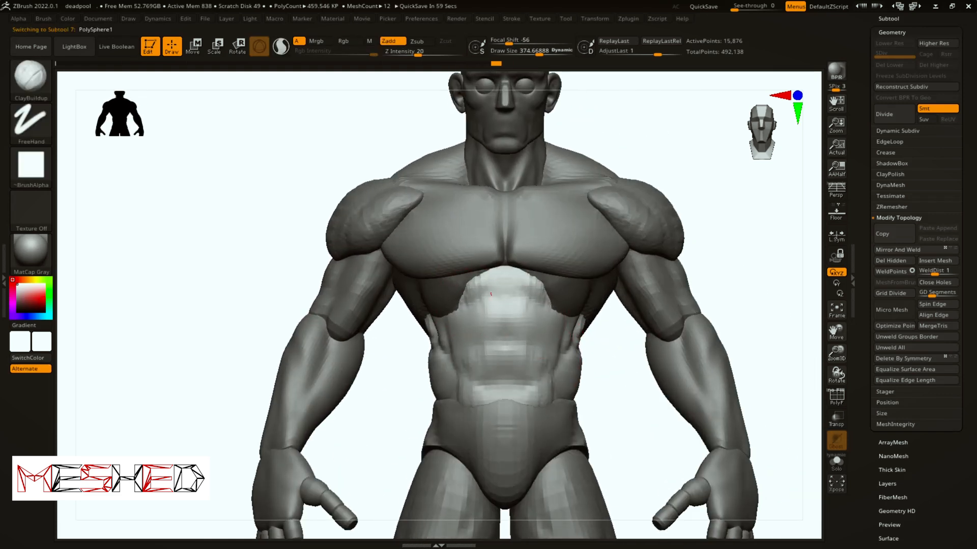
mouse_move(461, 324)
left_mouse_down()
mouse_move(485, 335)
mouse_move(467, 337)
mouse_move(482, 375)
mouse_move(503, 391)
mouse_move(451, 379)
mouse_move(435, 331)
left_mouse_up()
left_click_drag(404, 346, 323, 344)
left_click_drag(543, 333, 556, 329)
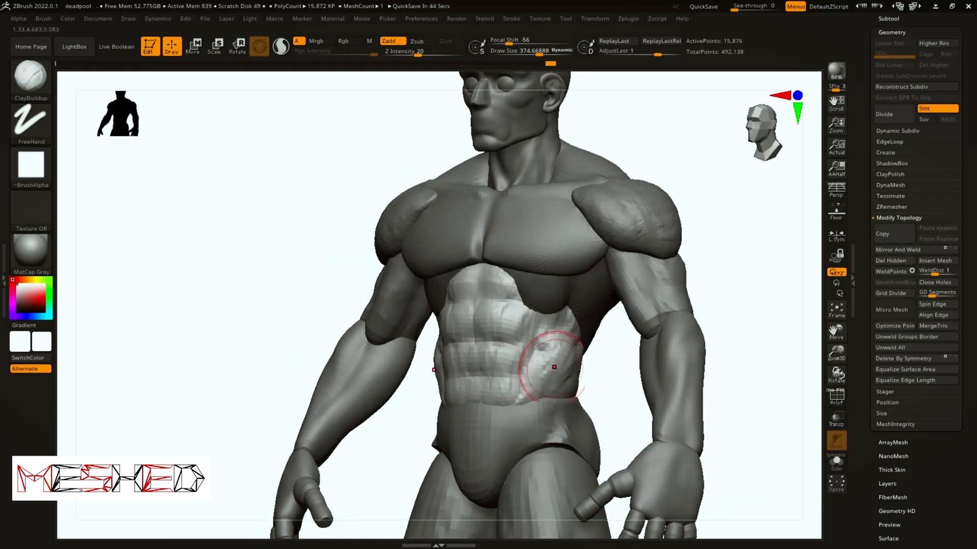
Step: Undo the last stroke on the abdomen and smooth the abdominal muscles
left_click_drag(600, 368, 656, 368)
left_click_drag(362, 368, 371, 366, "shift")
key("ctrl+z")
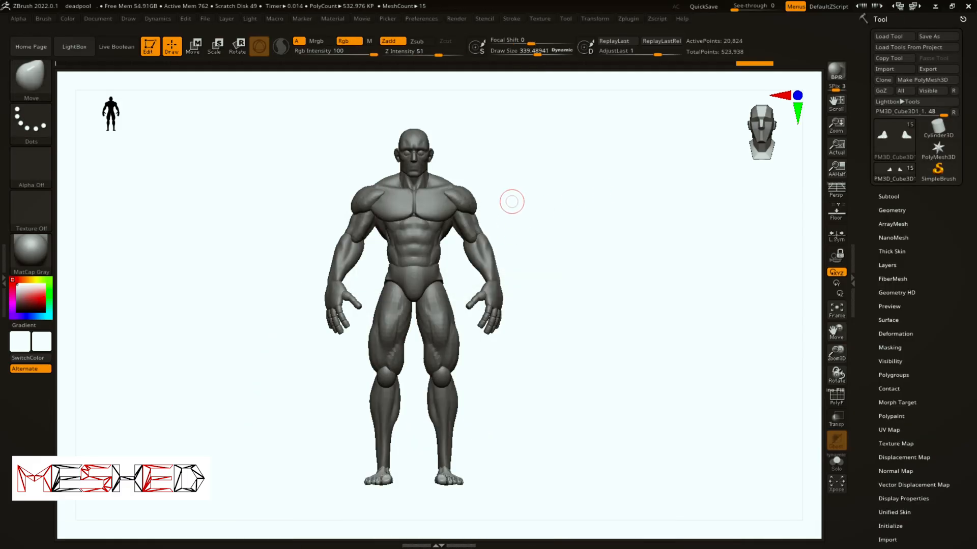
left_click_drag(512, 201, 508, 328, "alt")
left_click(401, 310, "alt")
left_click_drag(552, 305, 551, 382, "alt")
mouse_move(570, 325)
left_mouse_down()
mouse_move(524, 326)
mouse_move(552, 325)
left_mouse_up()
Step: Examine the whole figure from the front around to the back of the legs
left_click(411, 196, "alt")
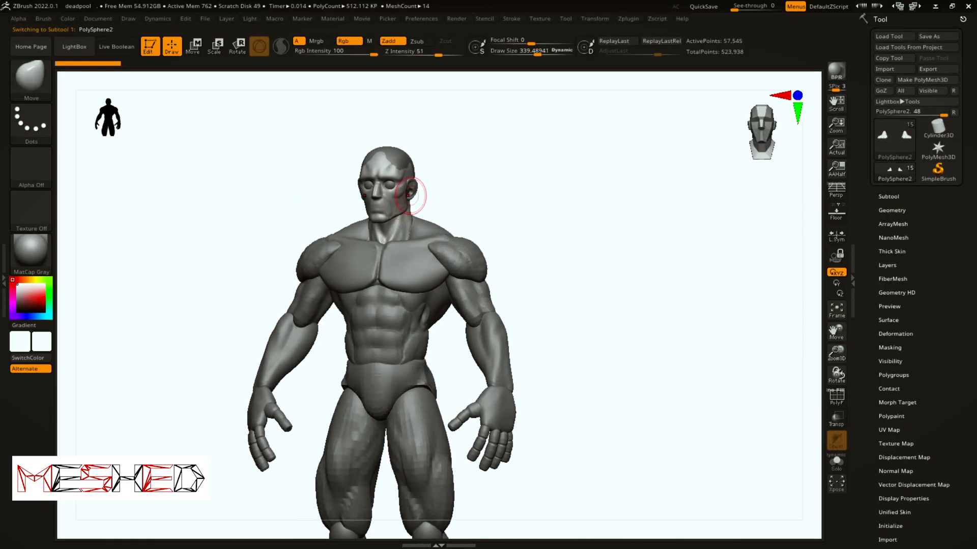
left_click_drag(529, 216, 539, 286, "alt")
left_click_drag(561, 243, 564, 264, "alt")
left_click(564, 332, "alt")
left_click_drag(605, 305, 561, 264)
left_click_drag(561, 265, 605, 203)
left_click_drag(606, 204, 547, 211)
left_click(476, 343, "alt")
left_click_drag(564, 306, 377, 306, "alt")
left_click_drag(337, 488, 340, 407, "alt")
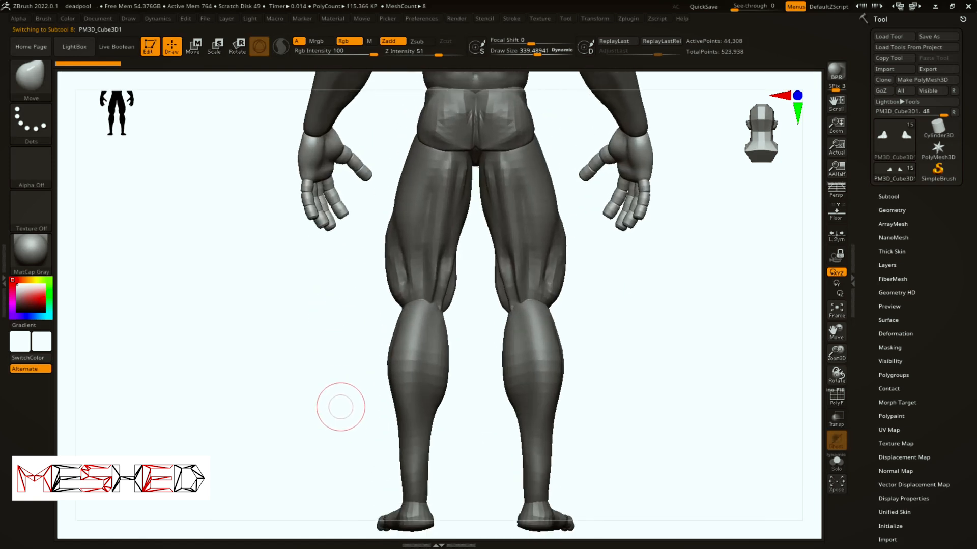
Step: Smooth the grooves on the back of one thigh, and mirror and weld the thigh to the other side
left_click(437, 279, "alt")
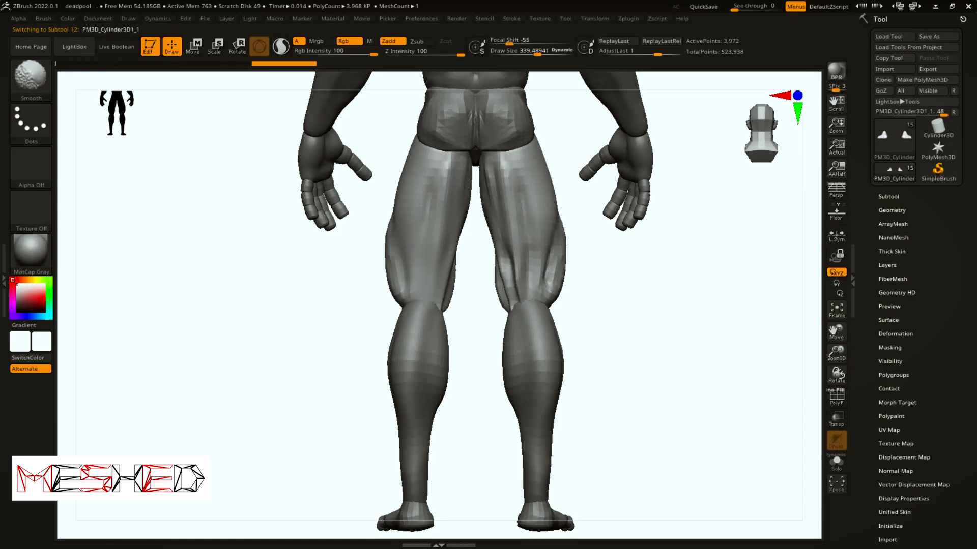
left_click_drag(511, 236, 510, 278, "shift")
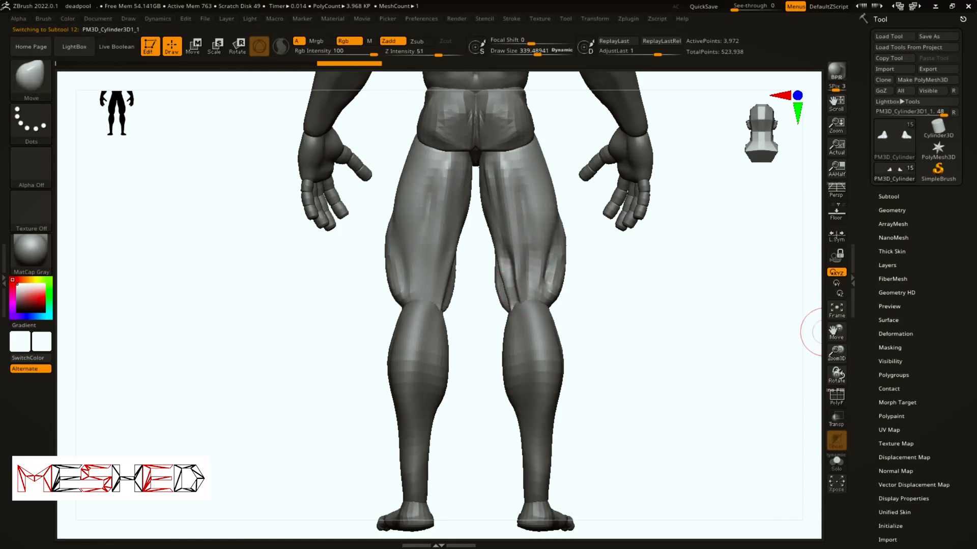
left_click(895, 334)
left_click(888, 166)
left_click(891, 22)
left_click(898, 207)
left_click(898, 239)
Step: Build up the upper outer side of the thigh with the ClayBuildup brush
left_click_drag(631, 305, 768, 306)
left_click_drag(483, 289, 490, 333)
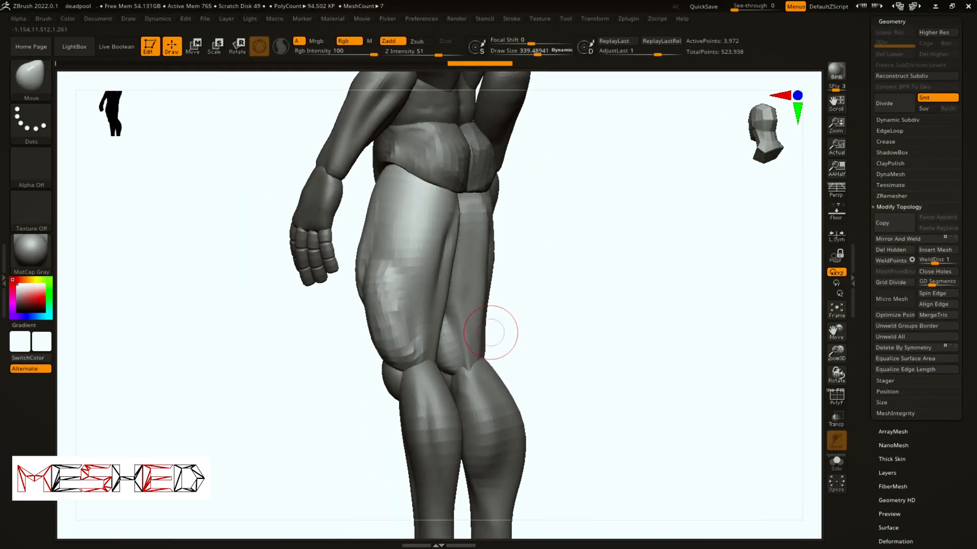
key("b")
key("c")
key("b")
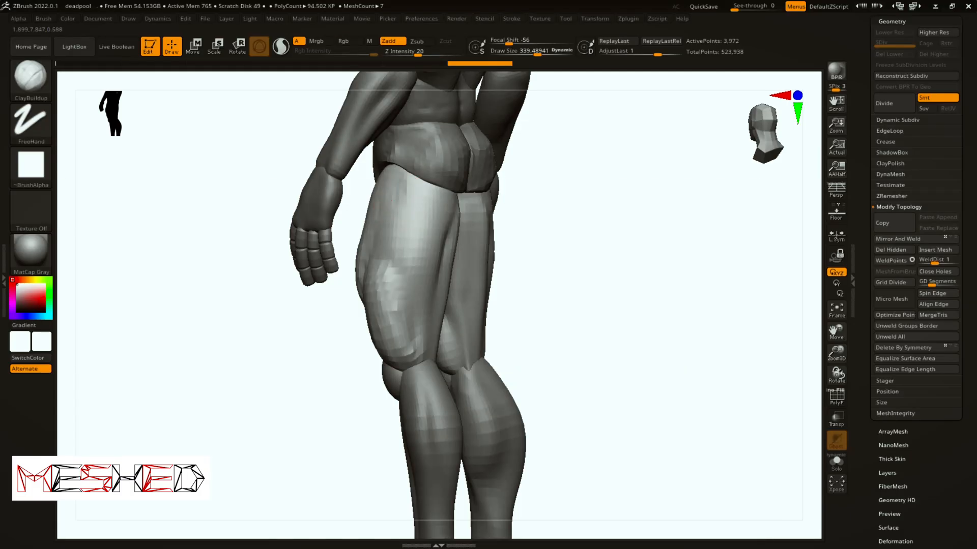
left_click_drag(386, 234, 389, 199)
Step: Select the pelvis and reshape its lower edge over the buttock with the Move brush
left_click(473, 176, "alt")
left_click_drag(512, 191, 551, 193)
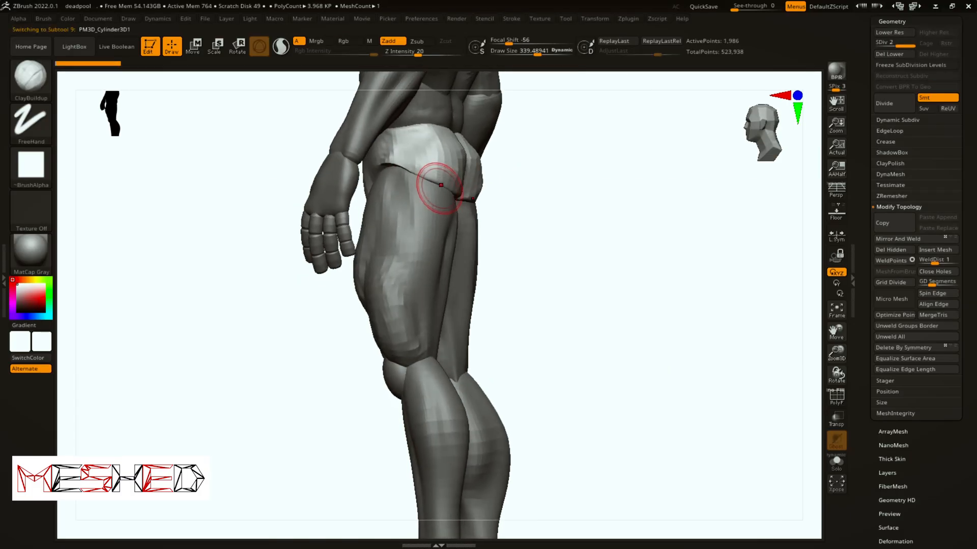
left_click_drag(426, 198, 534, 200)
key("b")
key("m")
key("v")
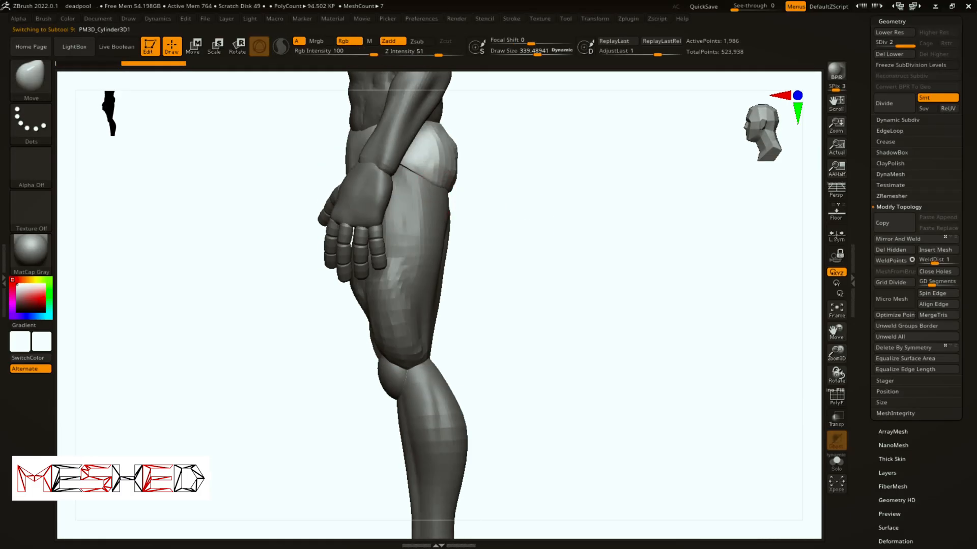
left_click_drag(431, 191, 433, 184)
left_click_drag(508, 204, 506, 183, "alt")
left_click_drag(441, 181, 437, 177)
Step: Adjust the outer back of the hip above the thigh with the Move brush
left_click_drag(529, 183, 488, 179)
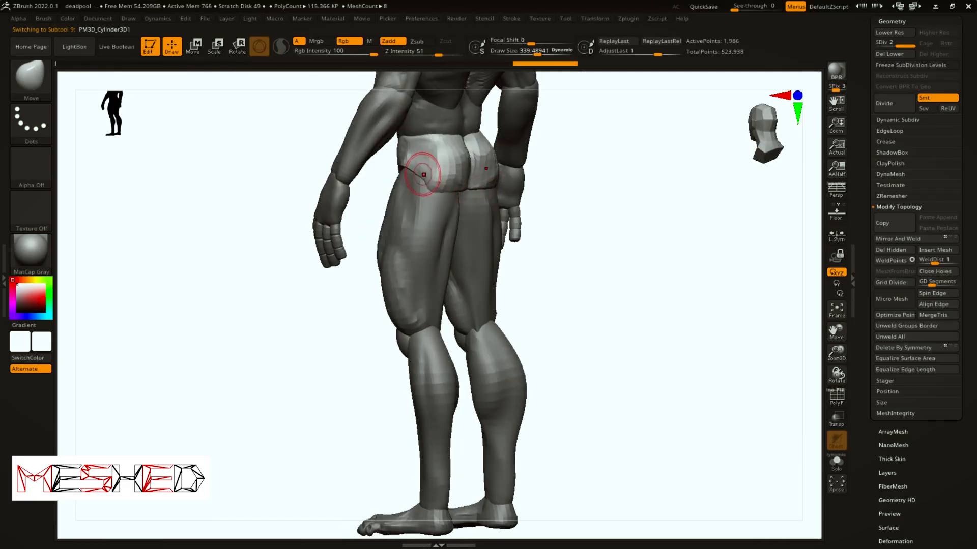
left_click_drag(411, 155, 408, 153)
left_click_drag(582, 174, 556, 172, "shift")
left_click_drag(388, 168, 413, 174, "alt")
mouse_move(416, 233)
left_mouse_down("shift")
mouse_move(453, 204)
mouse_move(486, 209)
left_mouse_up("shift")
left_click_drag(561, 175, 564, 161)
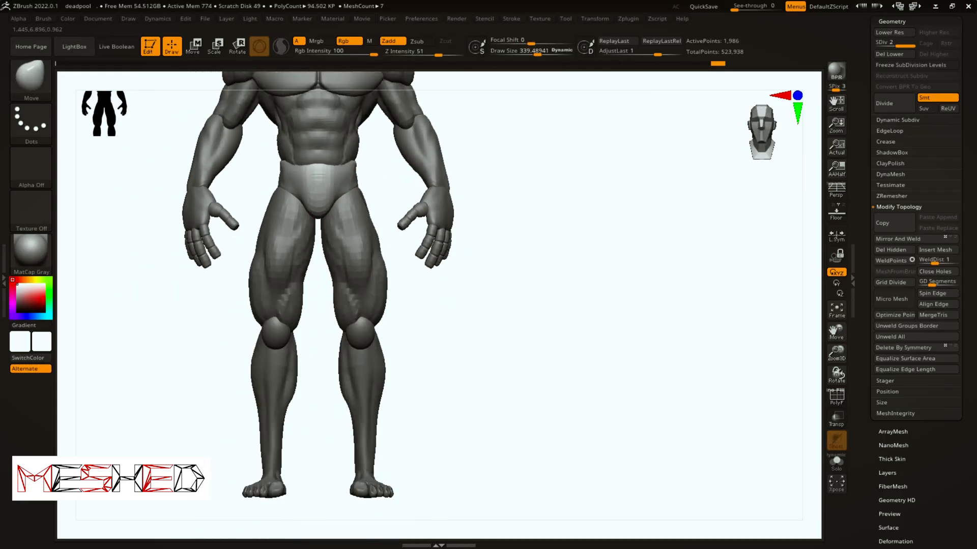
Step: Examine the shapes of the pelvis, thighs and lower legs, starting from the front
left_click_drag(478, 366, 475, 330, "alt")
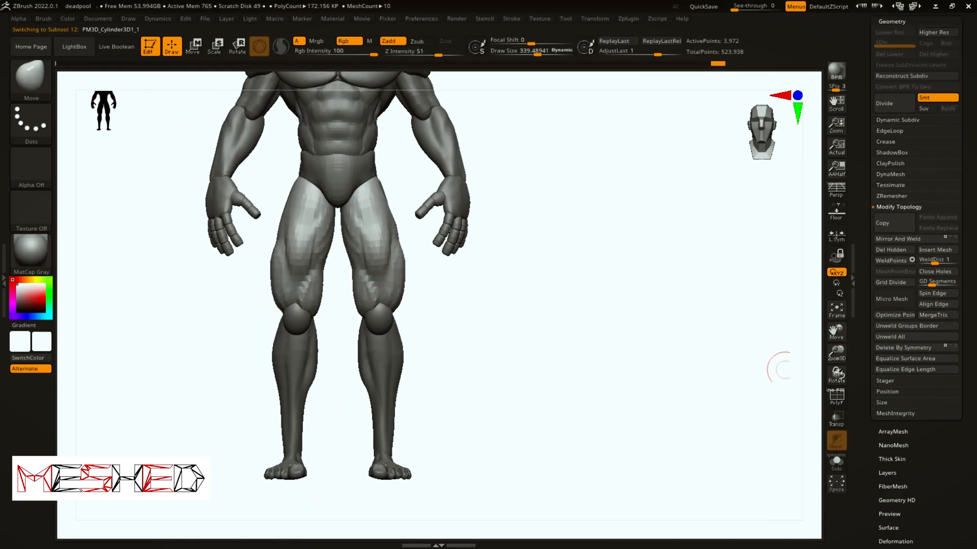
left_click_drag(416, 342, 516, 327, "alt")
left_click(378, 275, "alt")
left_click_drag(592, 365, 512, 321, "alt")
left_click_drag(512, 321, 495, 462, "alt")
left_click_drag(575, 147, 661, 383, "alt")
left_click(414, 228, "alt")
left_click_drag(592, 227, 591, 478, "alt")
key("shift+f")
Step: Examine the proportions and muscles of the whole figure from different angles
left_click_drag(731, 244, 719, 434, "alt")
left_click_drag(719, 434, 859, 430)
left_click_drag(694, 307, 565, 300, "shift")
mouse_move(583, 137)
left_mouse_down("alt")
mouse_move(618, 424)
mouse_move(601, 276)
mouse_move(585, 283)
left_mouse_up("alt")
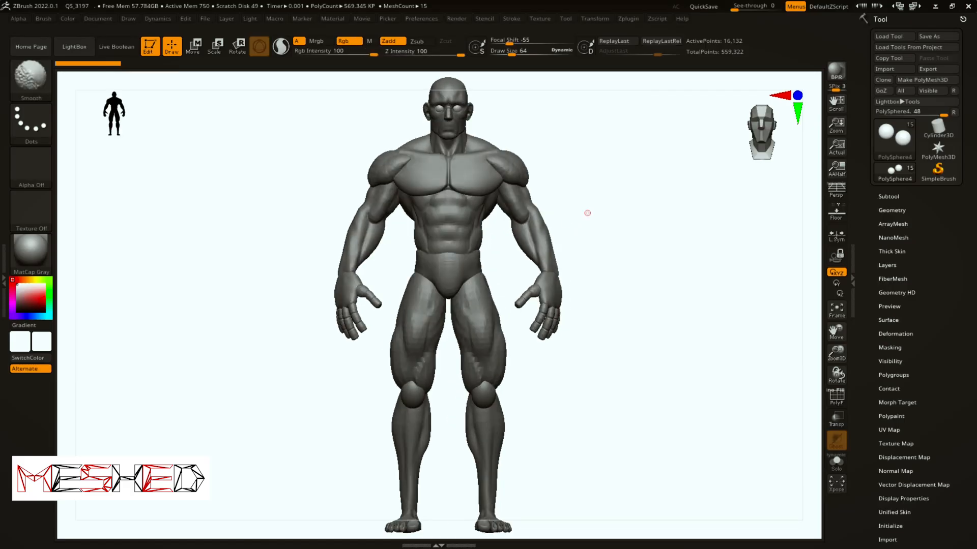
left_click_drag(631, 188, 453, 214, "alt")
left_click_drag(672, 458, 555, 135, "alt")
left_click_drag(712, 323, 758, 247)
left_click_drag(758, 246, 760, 163, "alt")
left_click_drag(559, 175, 578, 473, "alt")
left_click_drag(601, 254, 551, 438, "alt")
Step: Frame the figure and lay out its front, side, back and opposite side views in a row using canvas snapshots
key("f")
key("f")
left_click_drag(583, 272, 620, 285, "alt")
key("shift+s")
key("shift+s")
left_click_drag(542, 286, 597, 285, "shift")
left_click_drag(597, 285, 772, 282, "alt")
key("shift+s")
left_click_drag(661, 279, 832, 279, "shift")
left_click_drag(763, 280, 815, 283, "alt")
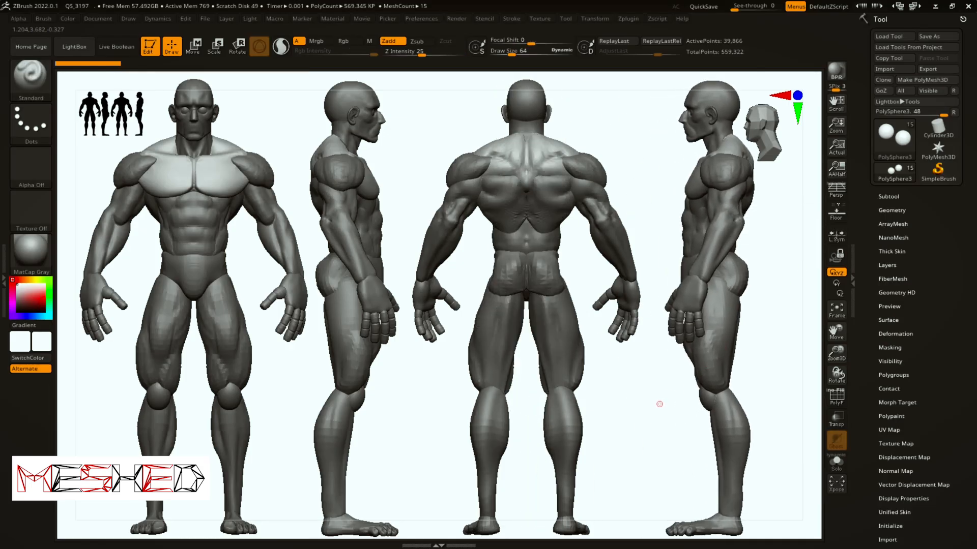